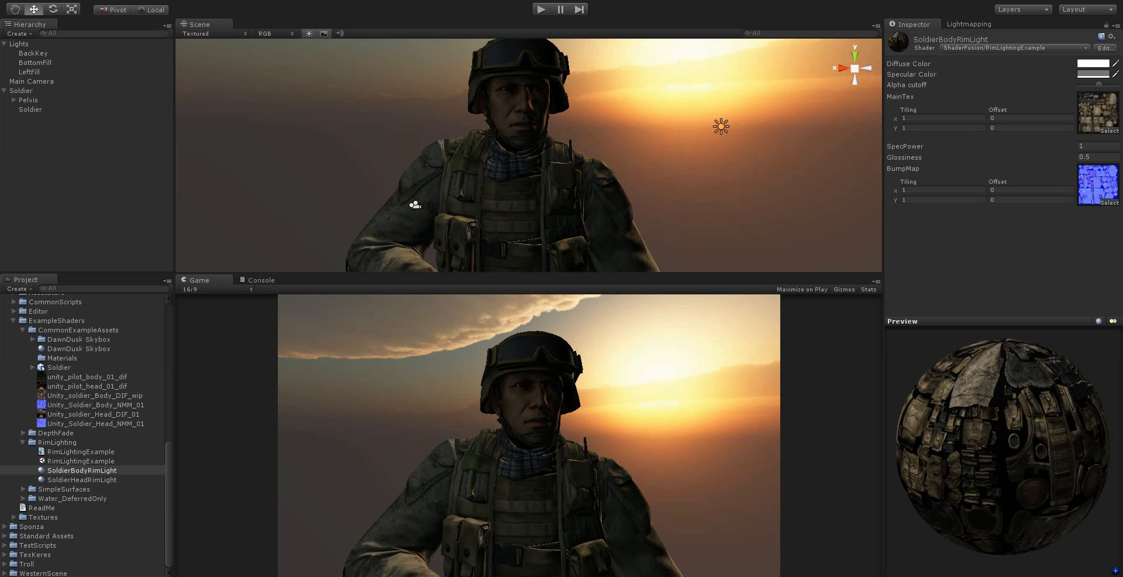
Step: Switch to the web browser and look through the rim lighting reference photos, from the studio shot to the CSI stills
{"action": "key", "text": "alt+Tab"}
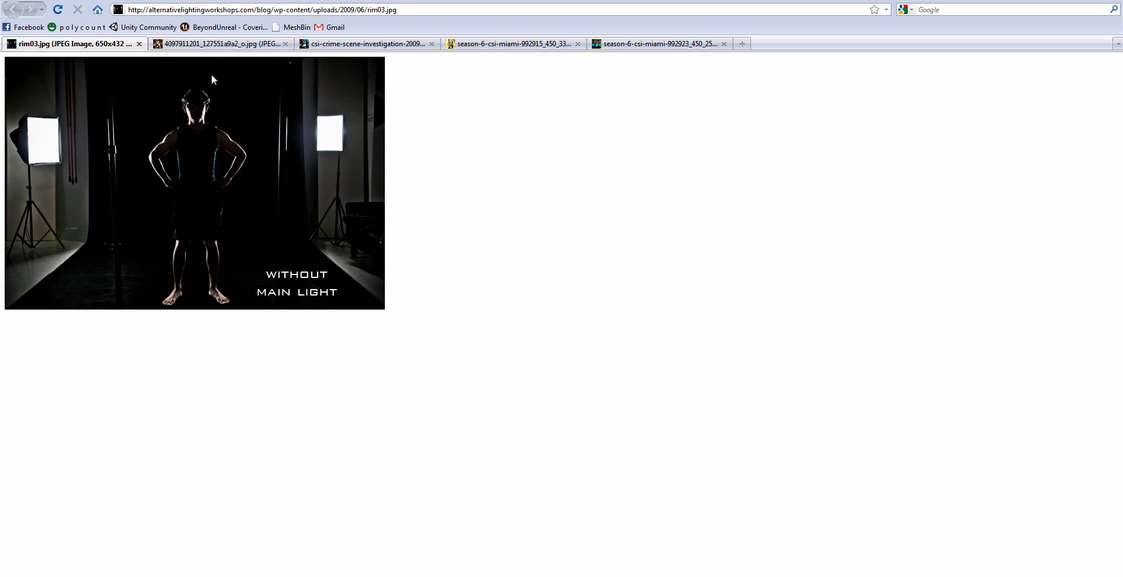
{"action": "left_click", "coordinate": [228, 44]}
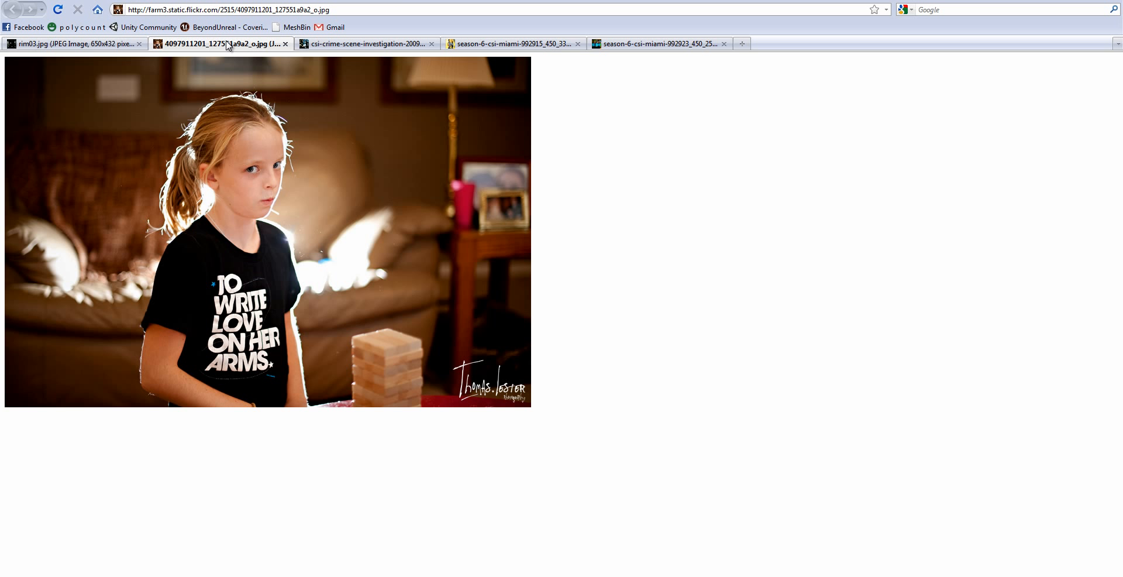
{"action": "left_click", "coordinate": [386, 49]}
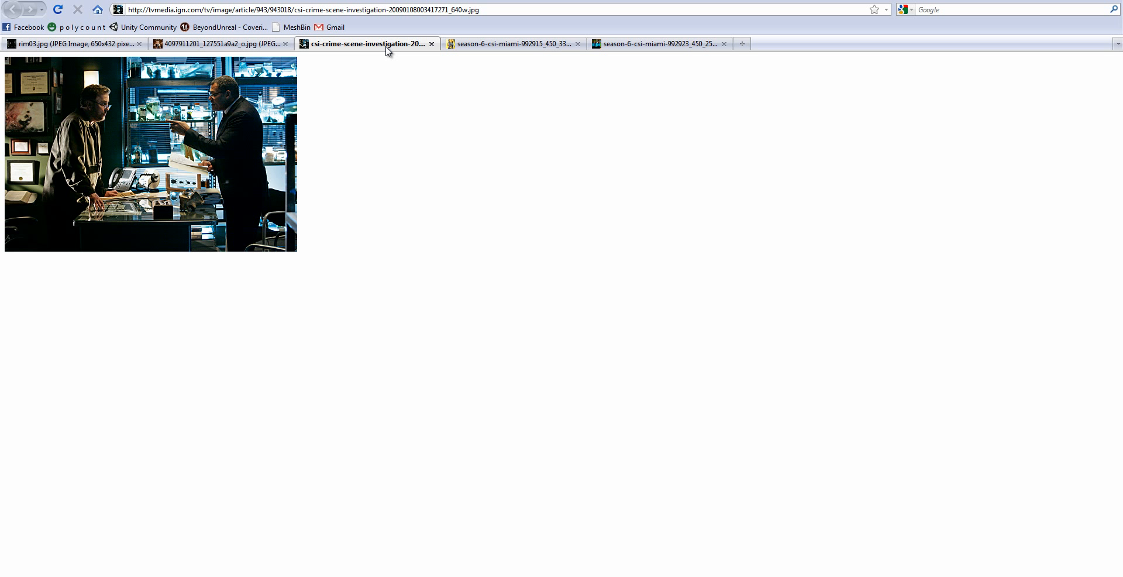
{"action": "left_click", "coordinate": [507, 48]}
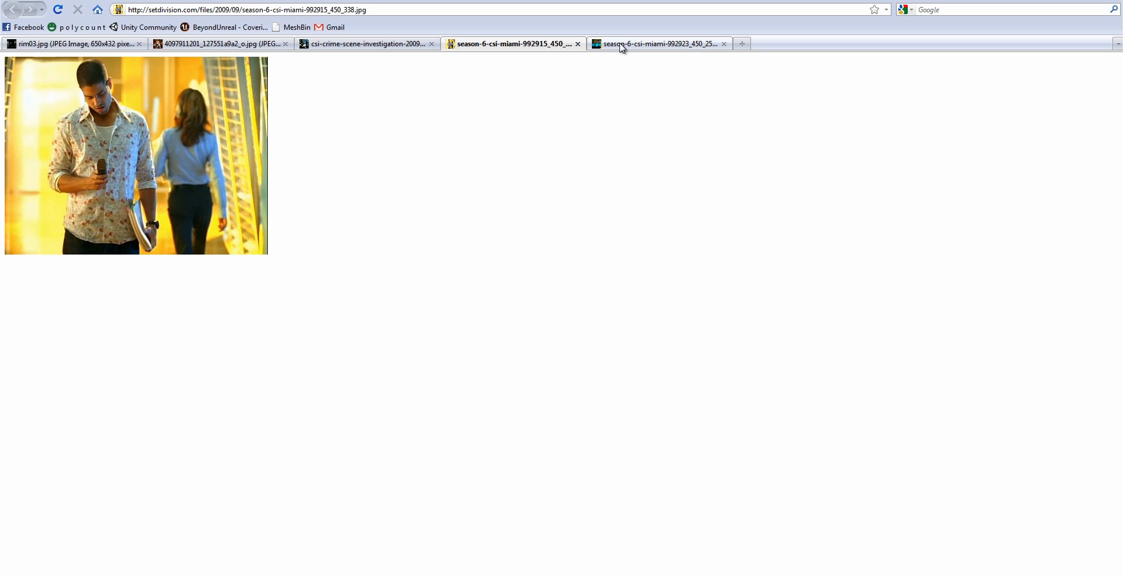
{"action": "left_click", "coordinate": [640, 48]}
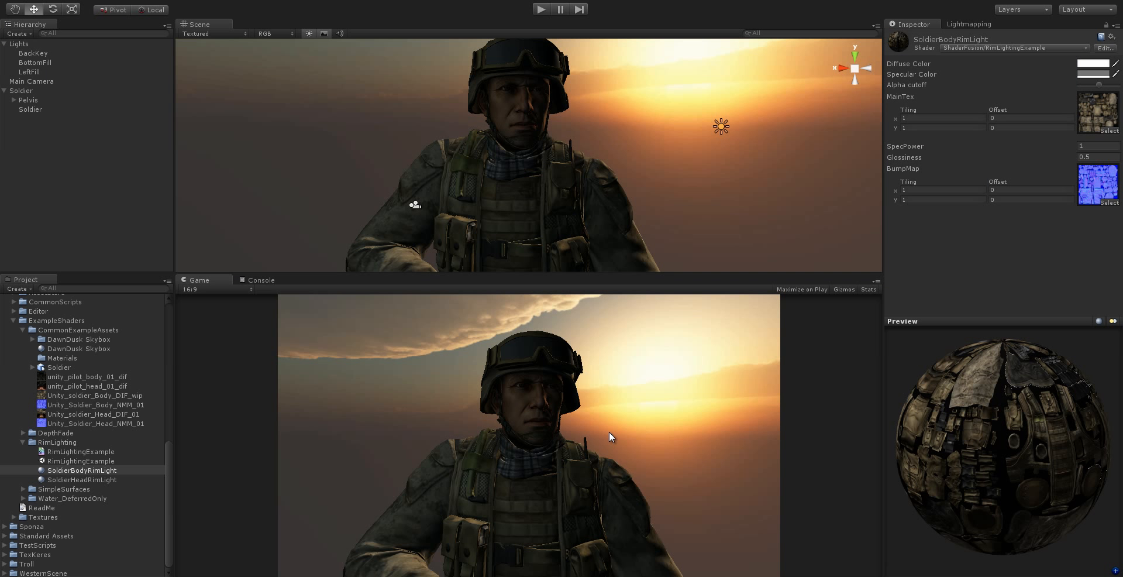
Step: Select the RimLightingExample shader in the RimLighting folder and open the ShaderFusion editor
{"action": "left_click", "coordinate": [83, 451]}
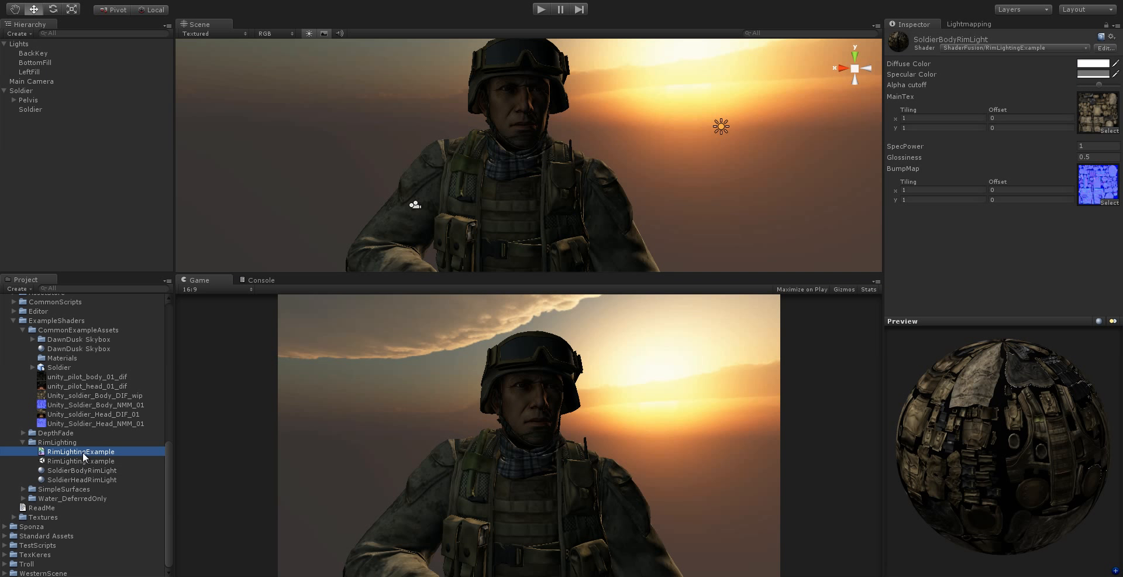
{"action": "left_click", "coordinate": [216, 451]}
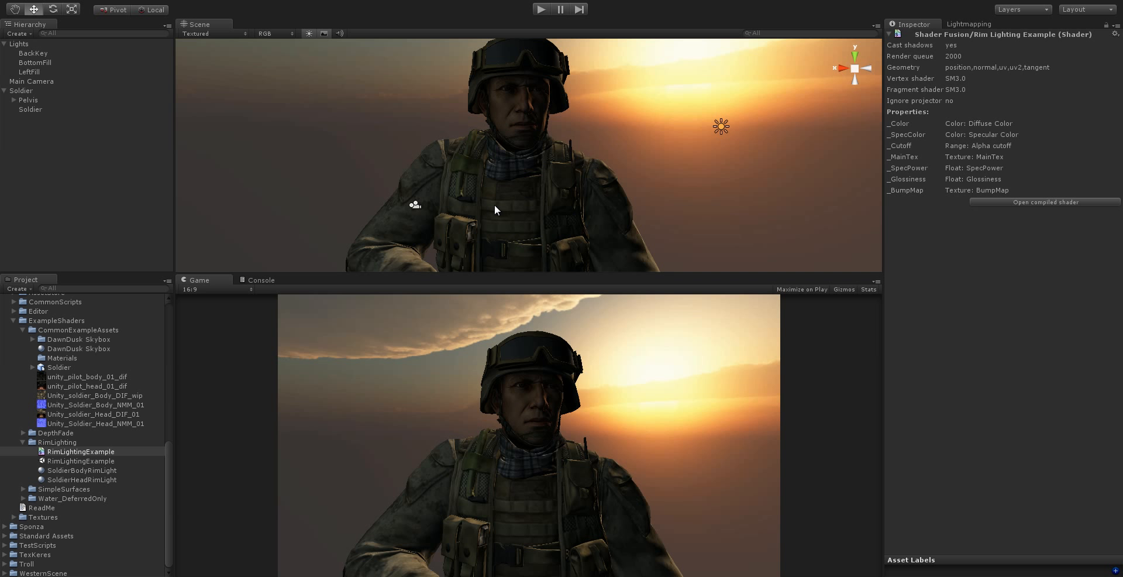
{"action": "left_click", "coordinate": [250, 1]}
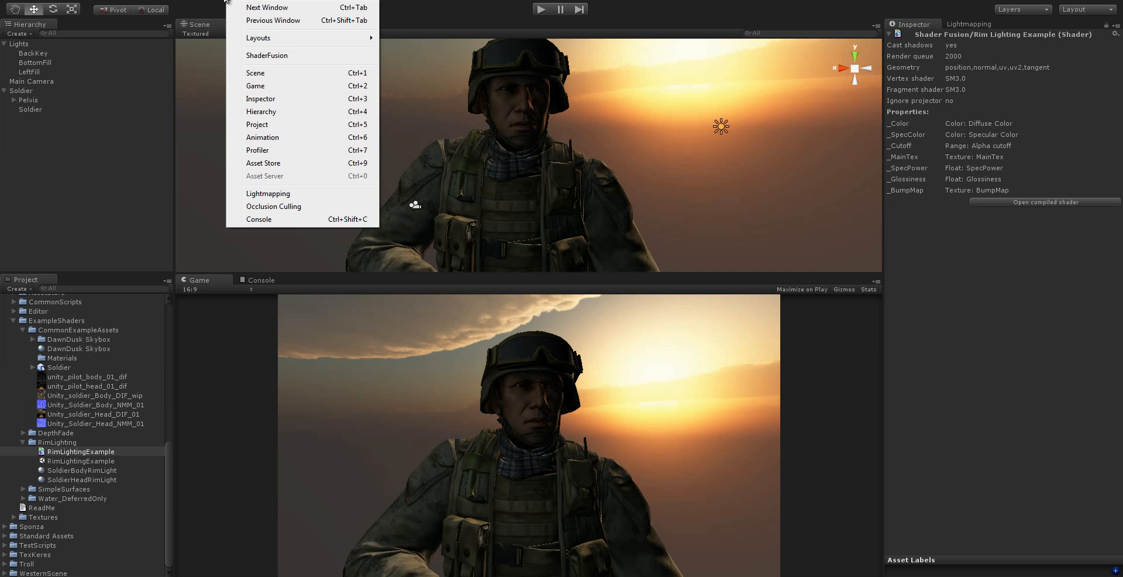
{"action": "left_click", "coordinate": [269, 56]}
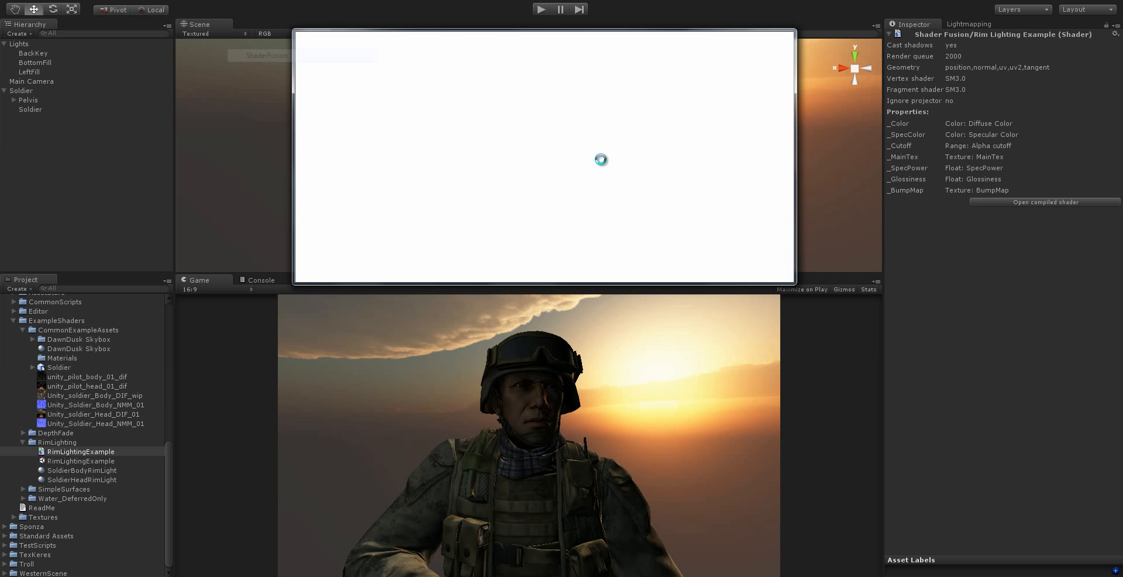
Step: Review the MainTex, Vector.W, SpecPower and Multiply nodes of the shader graph, nudging them into a more compact layout
{"action": "left_click_drag", "start_coordinate": [490, 130], "coordinate": [598, 235]}
{"action": "left_click_drag", "start_coordinate": [520, 98], "coordinate": [547, 98]}
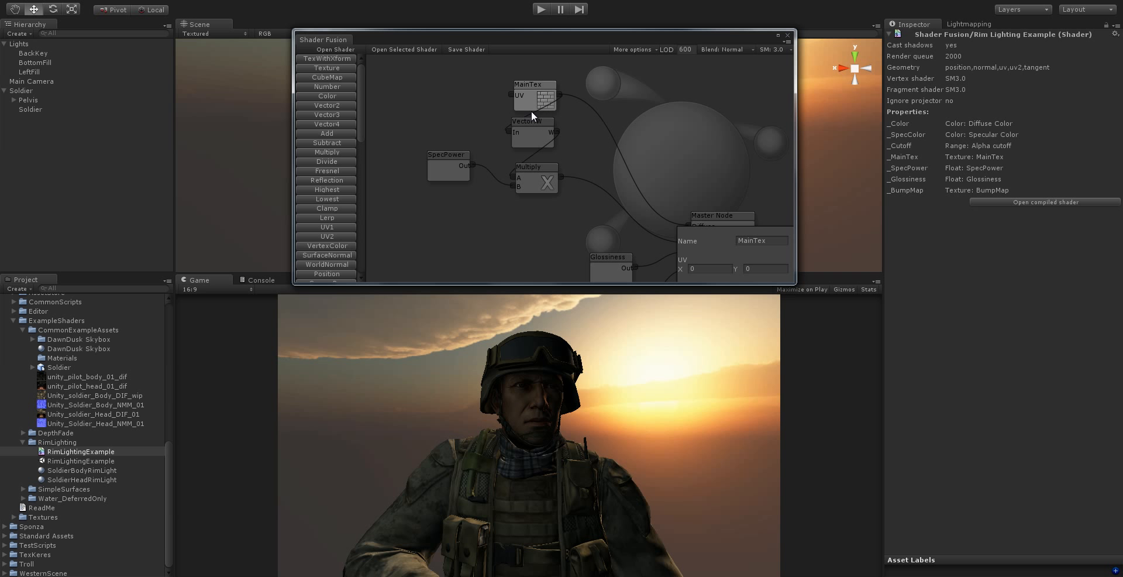
{"action": "left_click", "coordinate": [532, 135]}
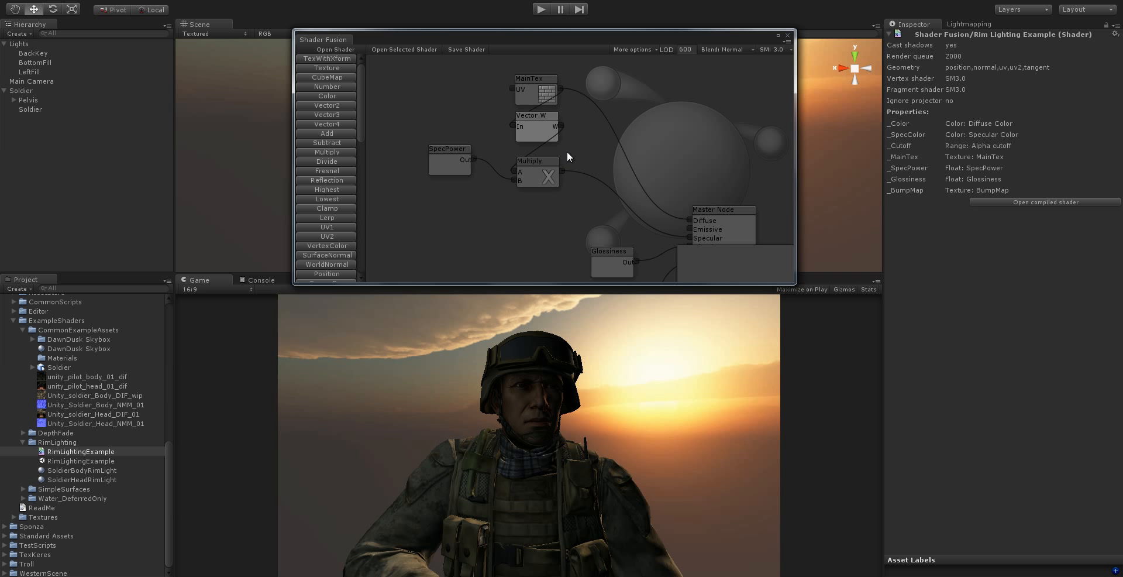
{"action": "scroll", "coordinate": [585, 164], "scroll_direction": "down", "scroll_amount": 3}
{"action": "left_click_drag", "start_coordinate": [532, 147], "coordinate": [531, 133]}
{"action": "left_click_drag", "start_coordinate": [436, 134], "coordinate": [450, 135]}
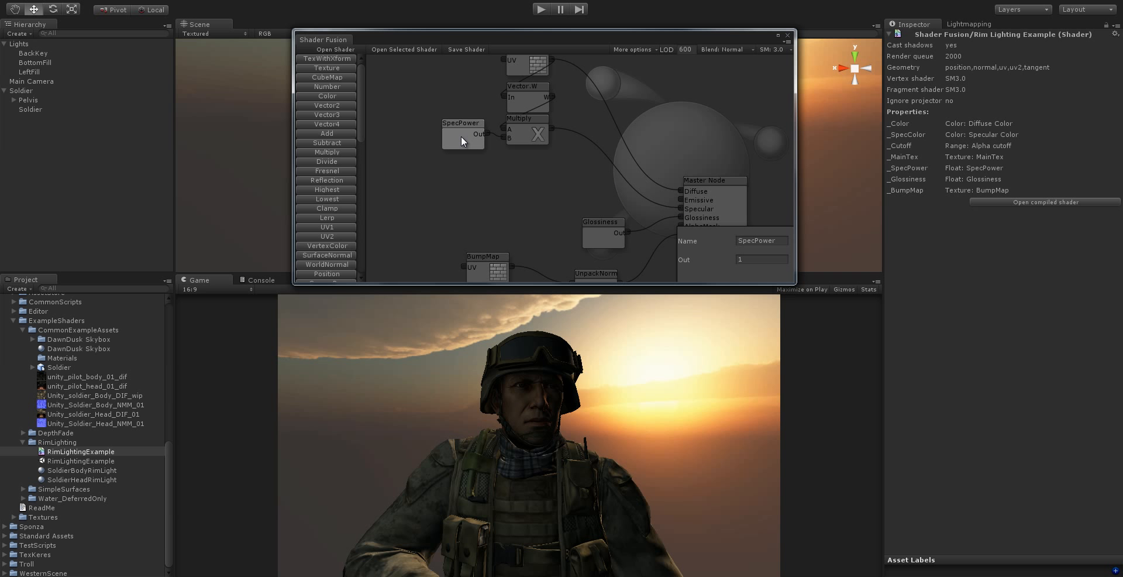
{"action": "left_click_drag", "start_coordinate": [518, 128], "coordinate": [517, 131]}
{"action": "scroll", "coordinate": [519, 132], "scroll_direction": "down", "scroll_amount": 4}
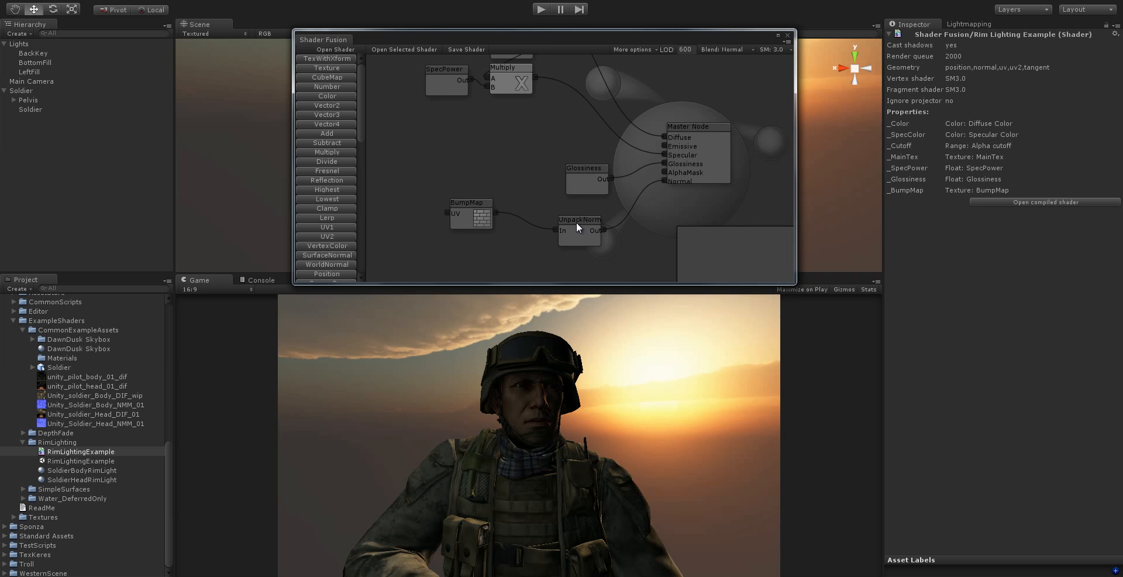
Step: Place the BumpMap node level with and close to the UnpackNormal node, and shift the Glossiness node down above them
{"action": "left_click_drag", "start_coordinate": [472, 220], "coordinate": [473, 246]}
{"action": "middle_click_drag", "start_coordinate": [489, 202], "coordinate": [557, 210]}
{"action": "left_click_drag", "start_coordinate": [635, 239], "coordinate": [639, 253]}
{"action": "left_click_drag", "start_coordinate": [542, 248], "coordinate": [543, 256]}
{"action": "middle_click_drag", "start_coordinate": [561, 244], "coordinate": [518, 212]}
{"action": "left_click_drag", "start_coordinate": [512, 232], "coordinate": [549, 229]}
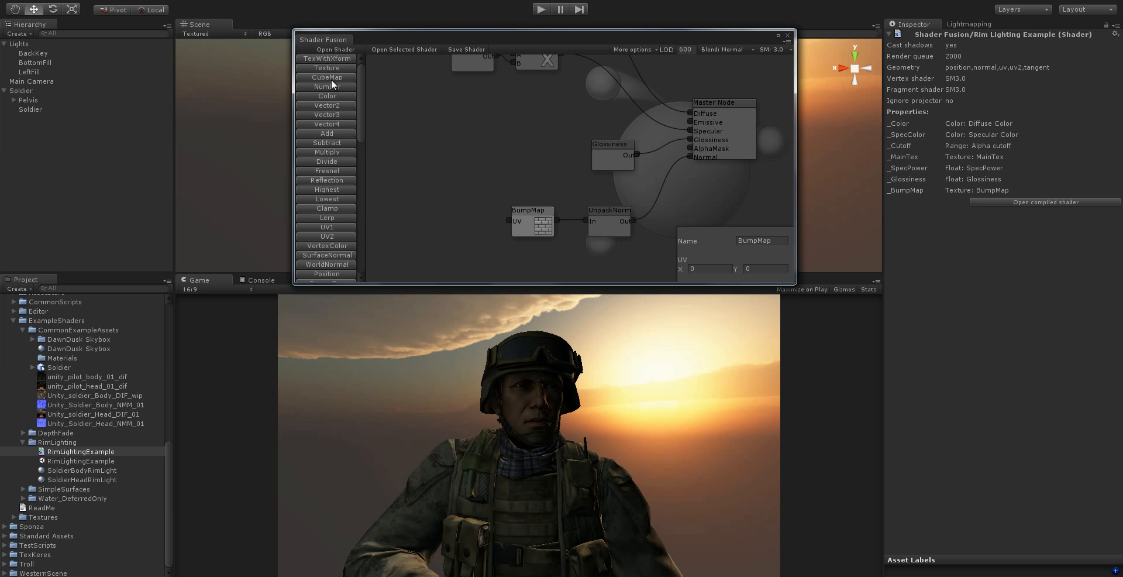
{"action": "middle_click_drag", "start_coordinate": [470, 111], "coordinate": [462, 134]}
{"action": "left_click_drag", "start_coordinate": [598, 183], "coordinate": [602, 194]}
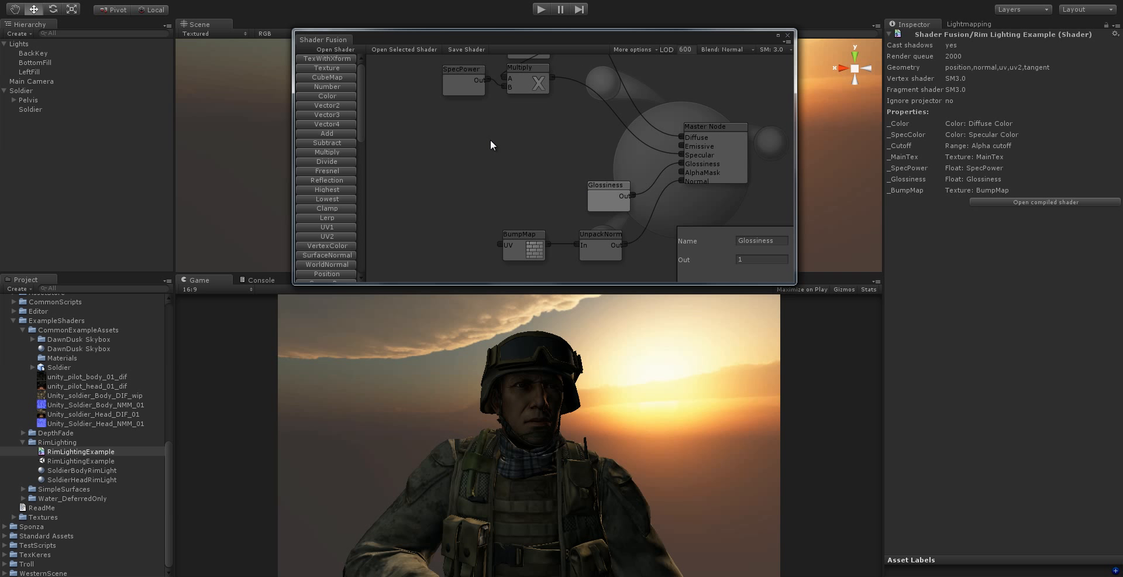
Step: Add a Fresnel node, connect its output to the Master Node's Emissive input and save the shader
{"action": "mouse_move", "coordinate": [362, 125]}
{"action": "left_mouse_down"}
{"action": "mouse_move", "coordinate": [362, 136]}
{"action": "mouse_move", "coordinate": [363, 125]}
{"action": "left_mouse_up"}
{"action": "left_click", "coordinate": [333, 169]}
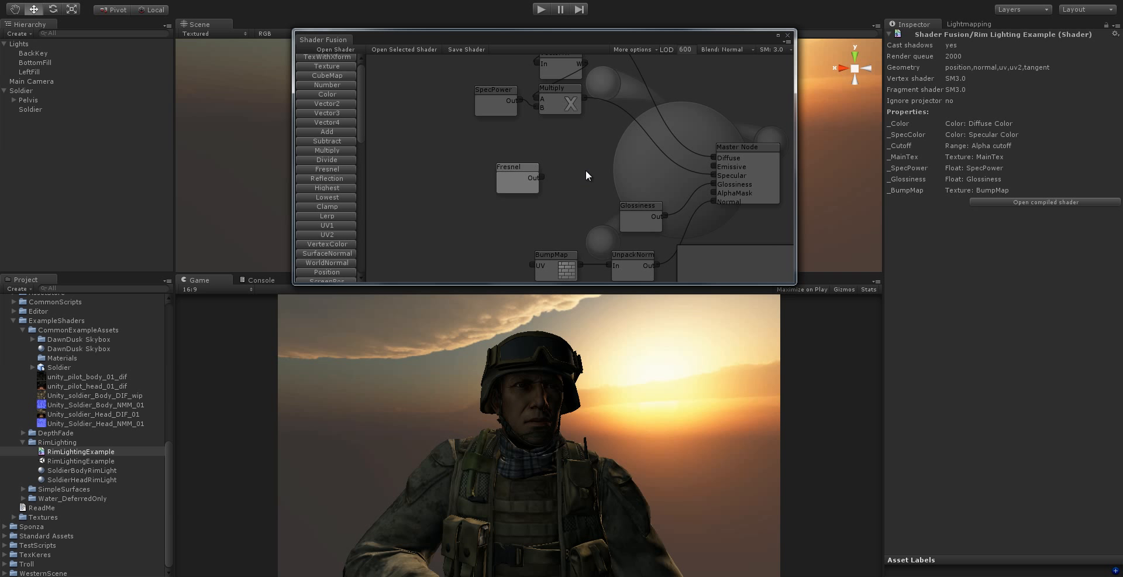
{"action": "middle_click_drag", "start_coordinate": [585, 170], "coordinate": [539, 172]}
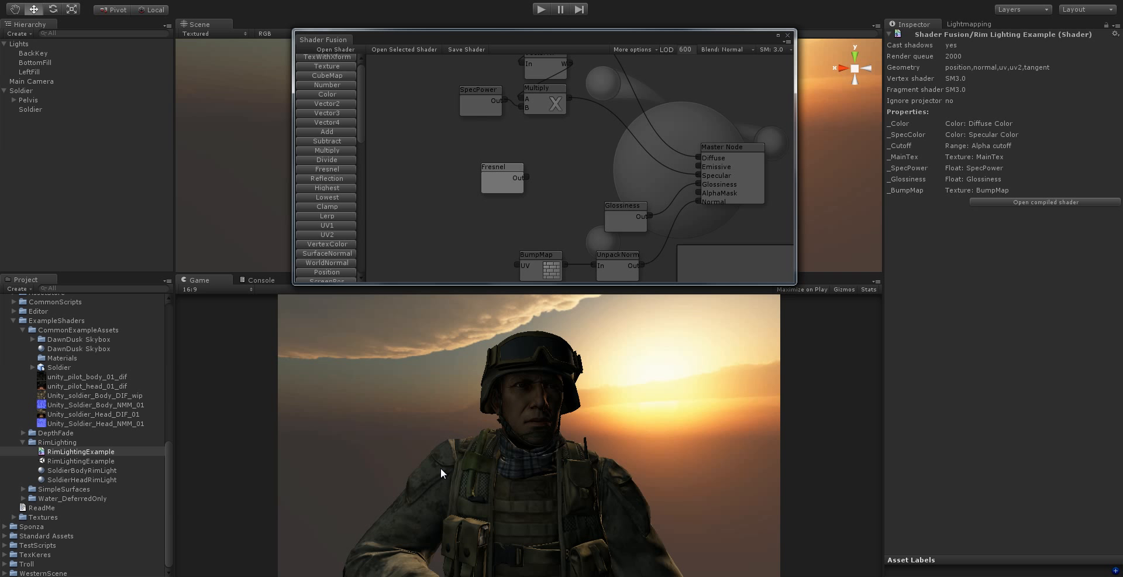
{"action": "left_click_drag", "start_coordinate": [490, 205], "coordinate": [593, 198]}
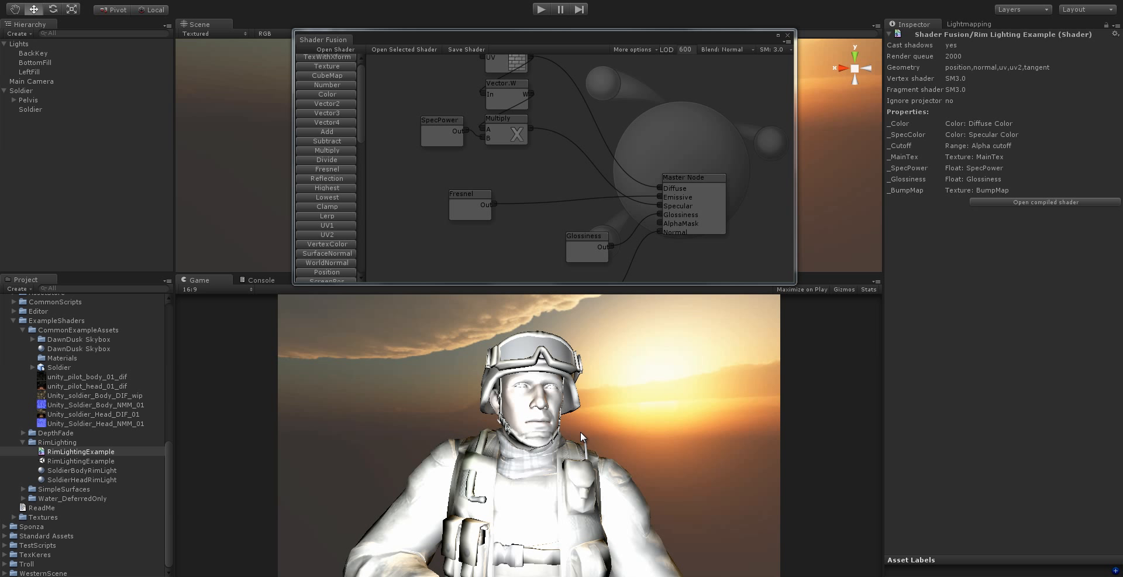
Step: Insert a Subtract node that takes the Fresnel output from 1, feed it into the Emissive input and save the shader
{"action": "left_click_drag", "start_coordinate": [510, 229], "coordinate": [480, 205]}
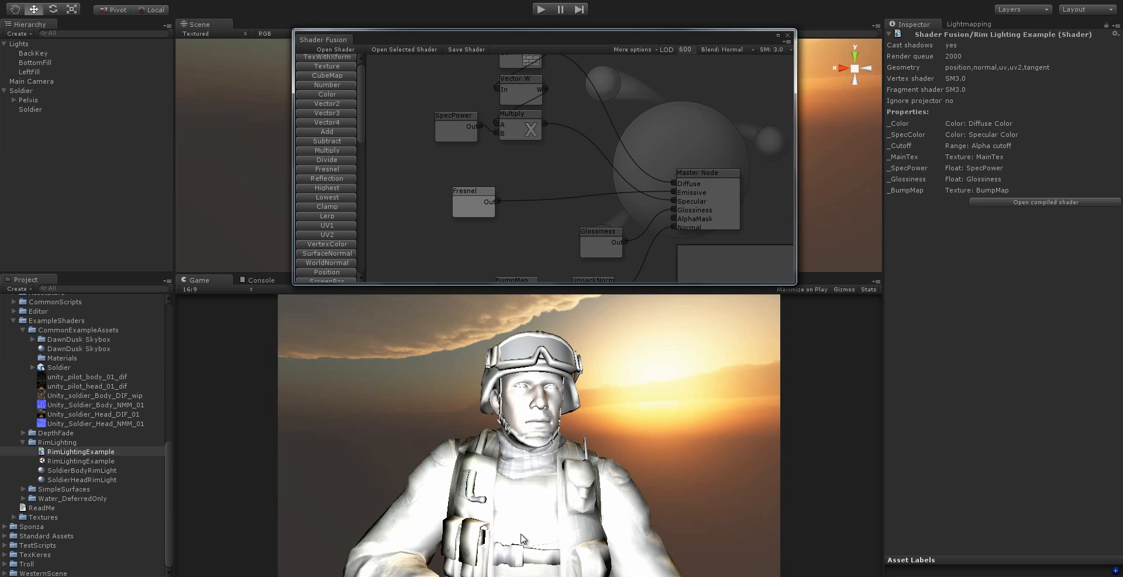
{"action": "left_click_drag", "start_coordinate": [507, 211], "coordinate": [455, 211]}
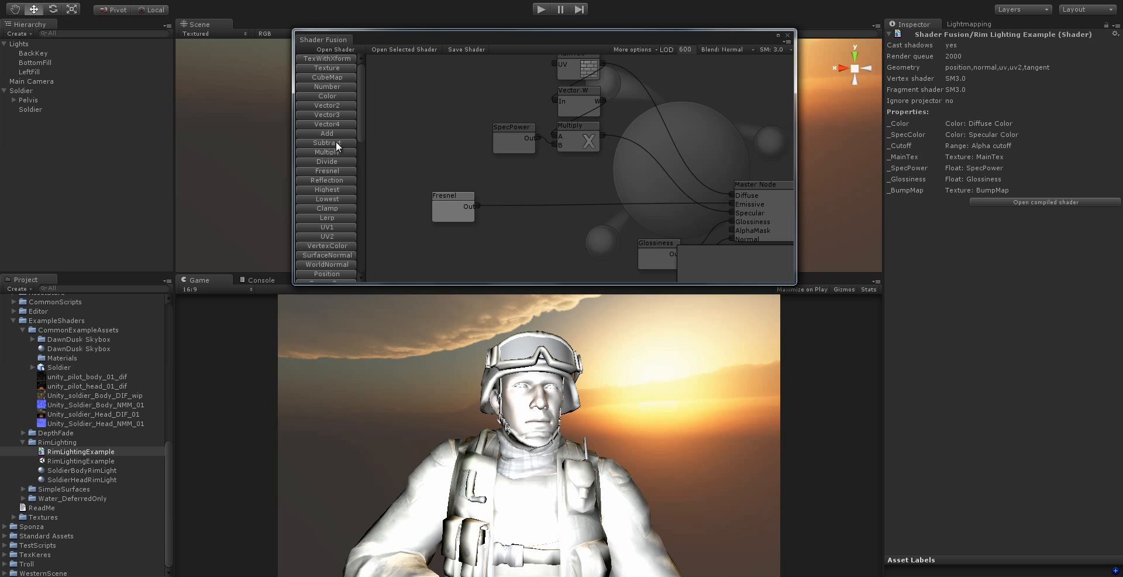
{"action": "left_click", "coordinate": [334, 145]}
{"action": "left_click_drag", "start_coordinate": [506, 179], "coordinate": [495, 218]}
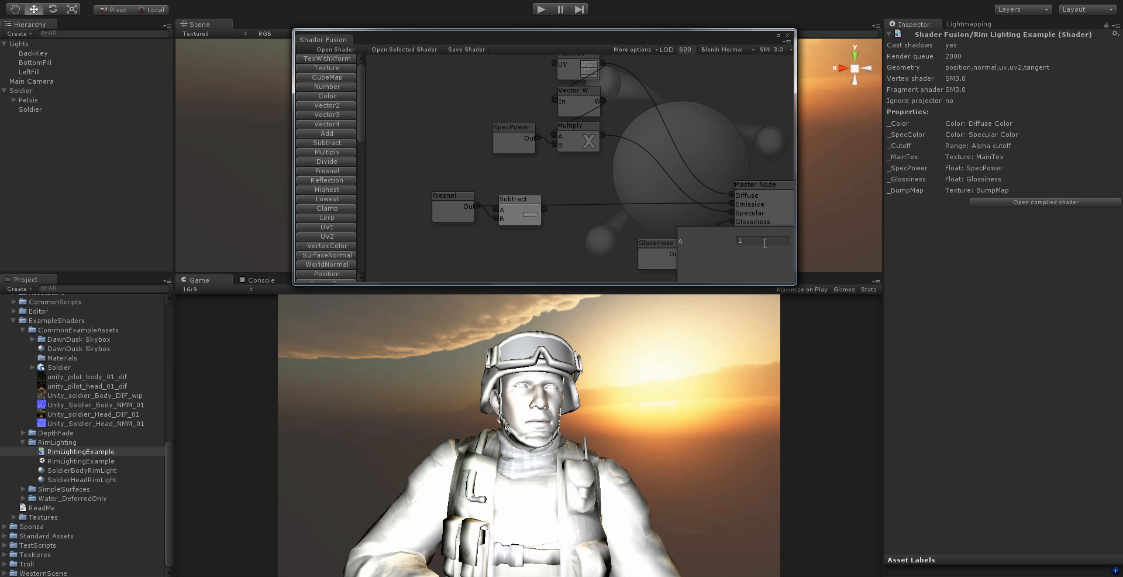
{"action": "left_click_drag", "start_coordinate": [506, 205], "coordinate": [731, 203]}
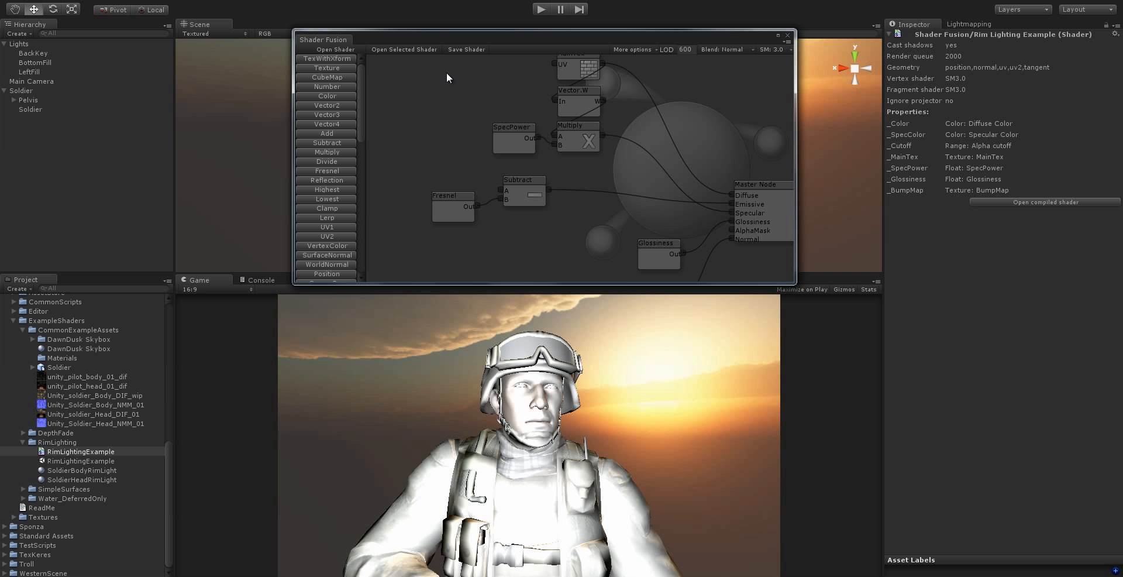
{"action": "left_click", "coordinate": [466, 48]}
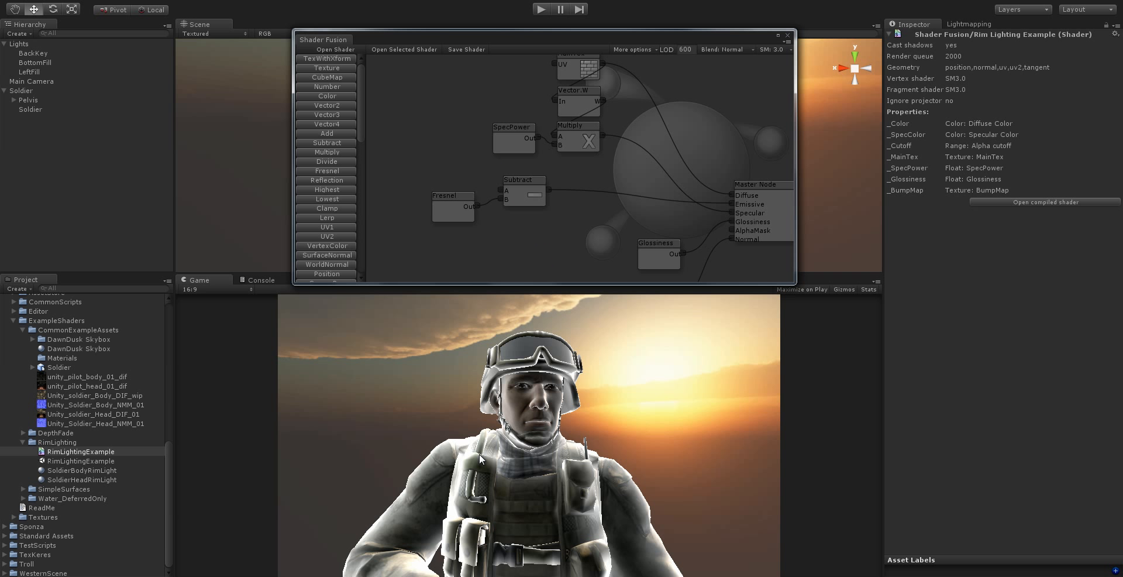
Step: Move the Fresnel and Subtract nodes farther from the Master Node to make room in the Emissive chain
{"action": "middle_click_drag", "start_coordinate": [594, 280], "coordinate": [606, 263]}
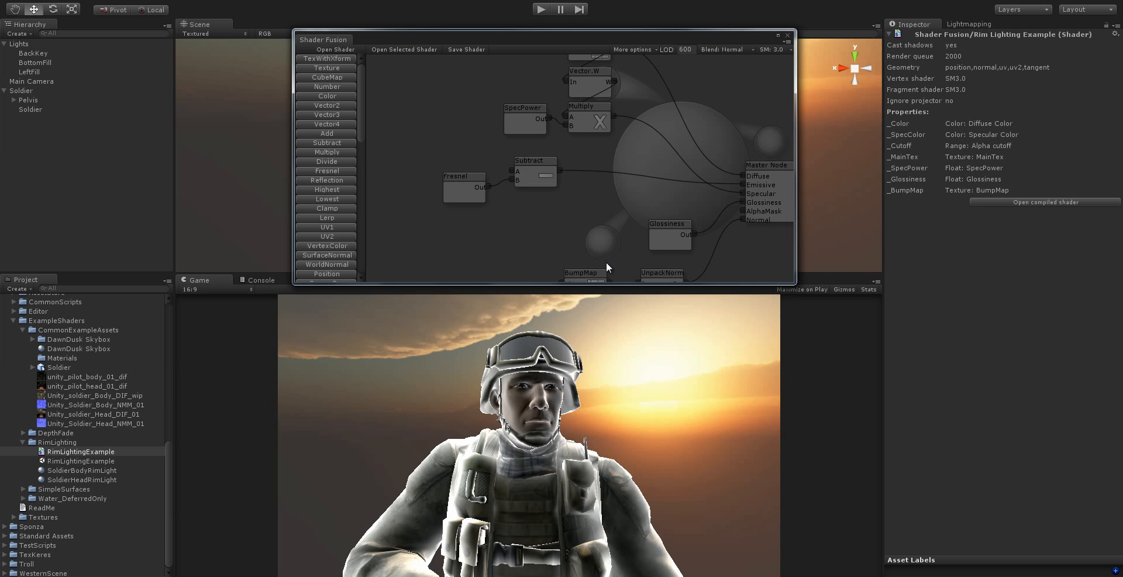
{"action": "middle_click_drag", "start_coordinate": [524, 198], "coordinate": [550, 199]}
{"action": "left_click_drag", "start_coordinate": [495, 203], "coordinate": [462, 205]}
{"action": "left_click_drag", "start_coordinate": [545, 193], "coordinate": [507, 216]}
{"action": "middle_click_drag", "start_coordinate": [512, 210], "coordinate": [588, 210]}
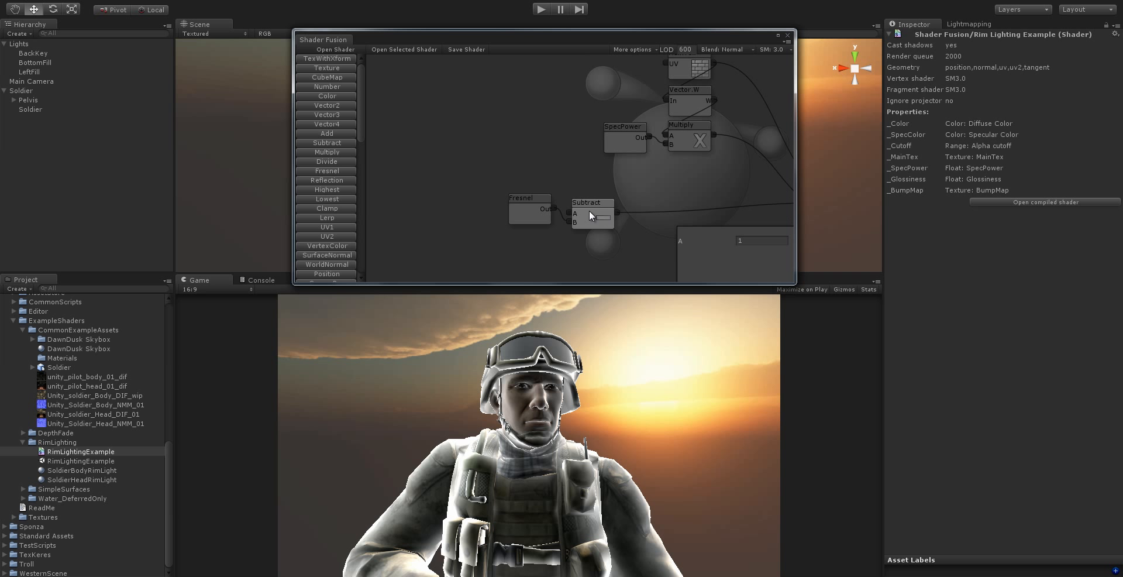
{"action": "left_click_drag", "start_coordinate": [537, 211], "coordinate": [453, 212]}
{"action": "left_click_drag", "start_coordinate": [598, 213], "coordinate": [541, 213]}
{"action": "middle_click_drag", "start_coordinate": [594, 199], "coordinate": [508, 192]}
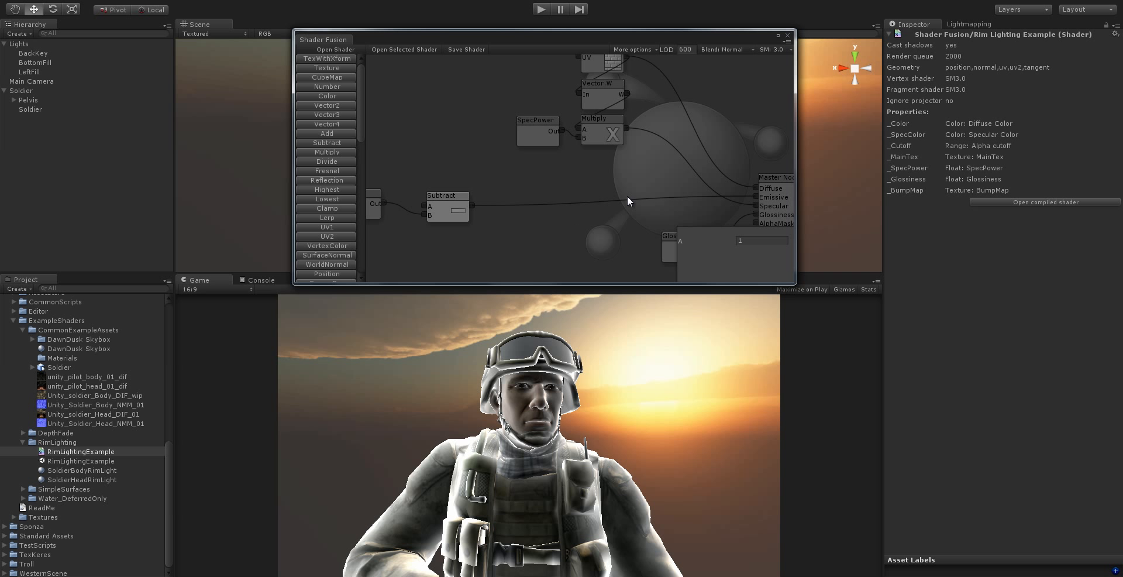
{"action": "middle_click_drag", "start_coordinate": [625, 123], "coordinate": [602, 144]}
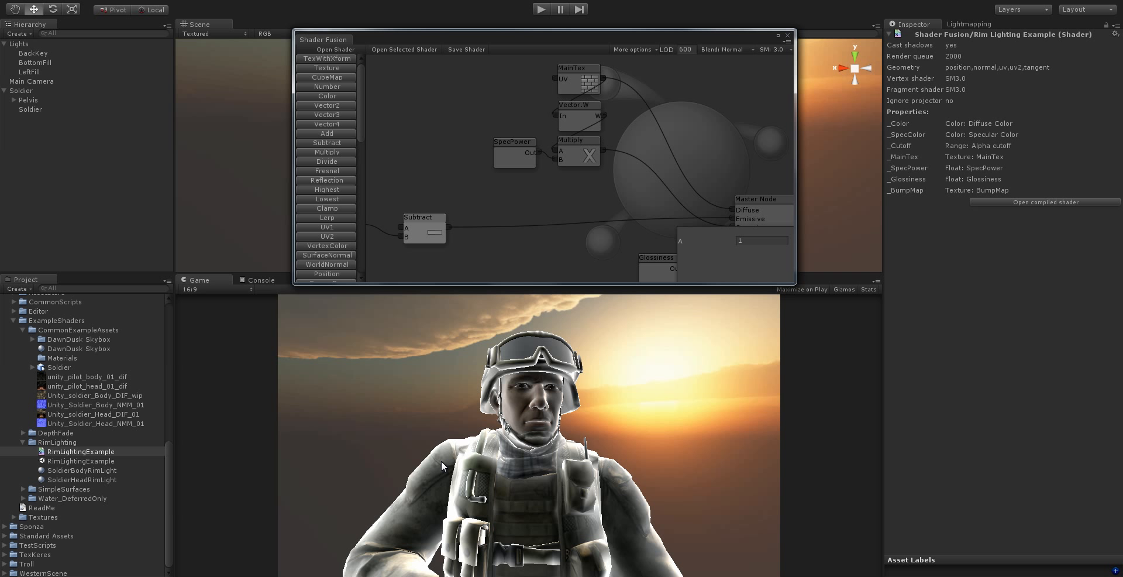
{"action": "middle_click_drag", "start_coordinate": [566, 210], "coordinate": [511, 194]}
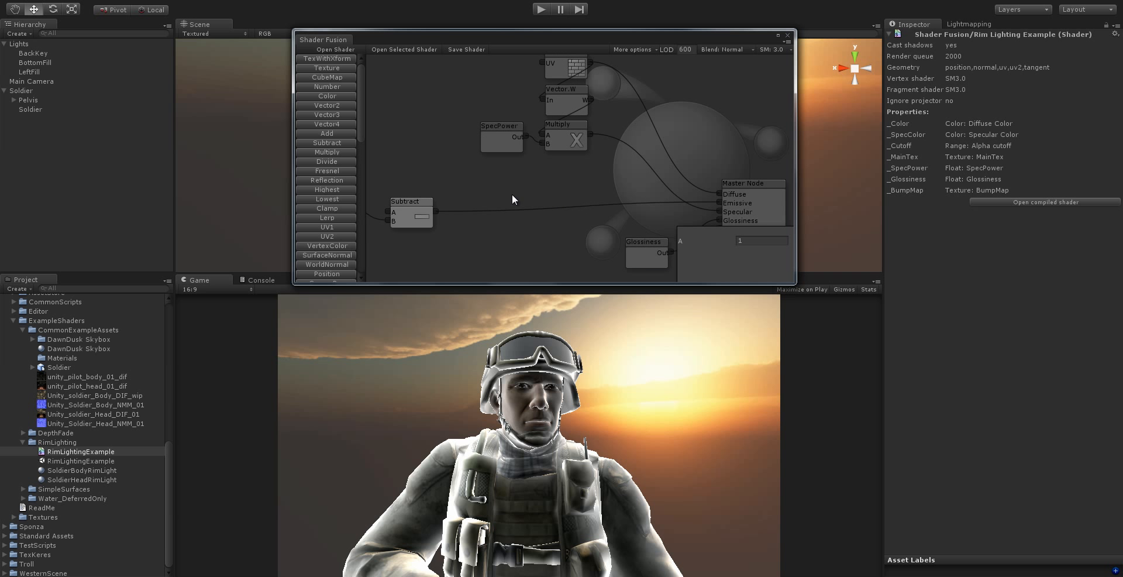
Step: Add a Multiply node combining MainTex as A with the Subtract output as B, connect it to Emissive and save the shader
{"action": "left_click_drag", "start_coordinate": [338, 151], "coordinate": [560, 222]}
{"action": "middle_click_drag", "start_coordinate": [587, 66], "coordinate": [587, 79]}
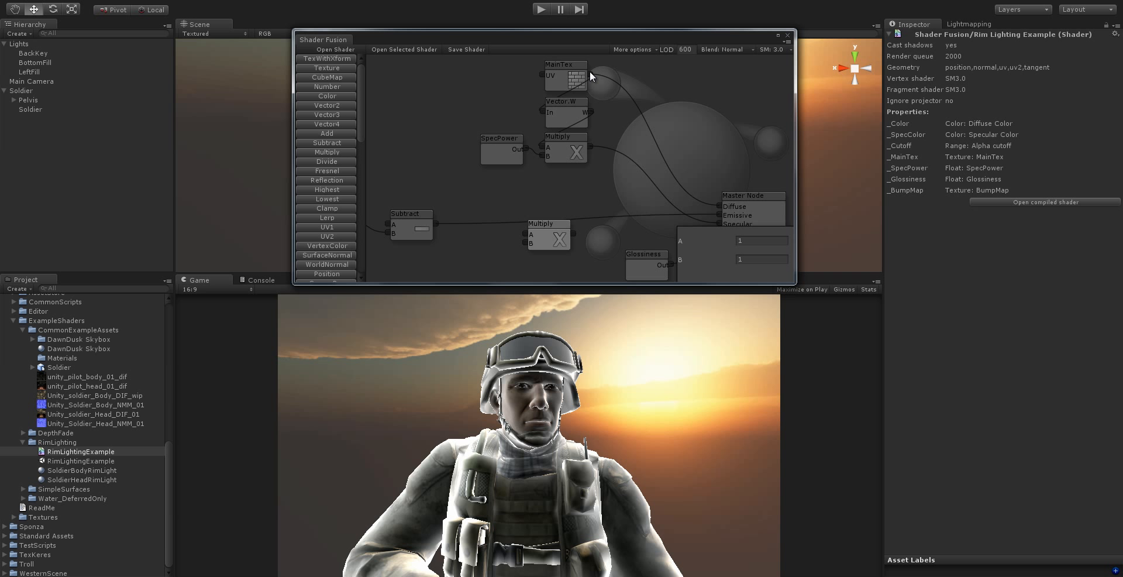
{"action": "left_click_drag", "start_coordinate": [591, 73], "coordinate": [524, 233]}
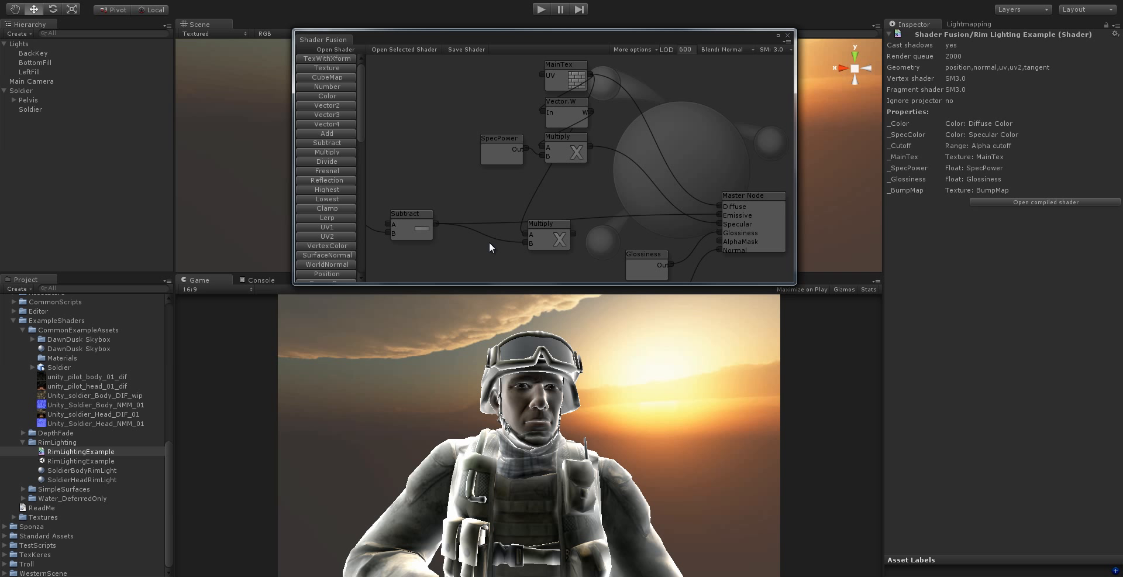
{"action": "middle_click_drag", "start_coordinate": [578, 230], "coordinate": [529, 243]}
{"action": "left_click_drag", "start_coordinate": [529, 243], "coordinate": [671, 223]}
{"action": "left_click", "coordinate": [478, 50]}
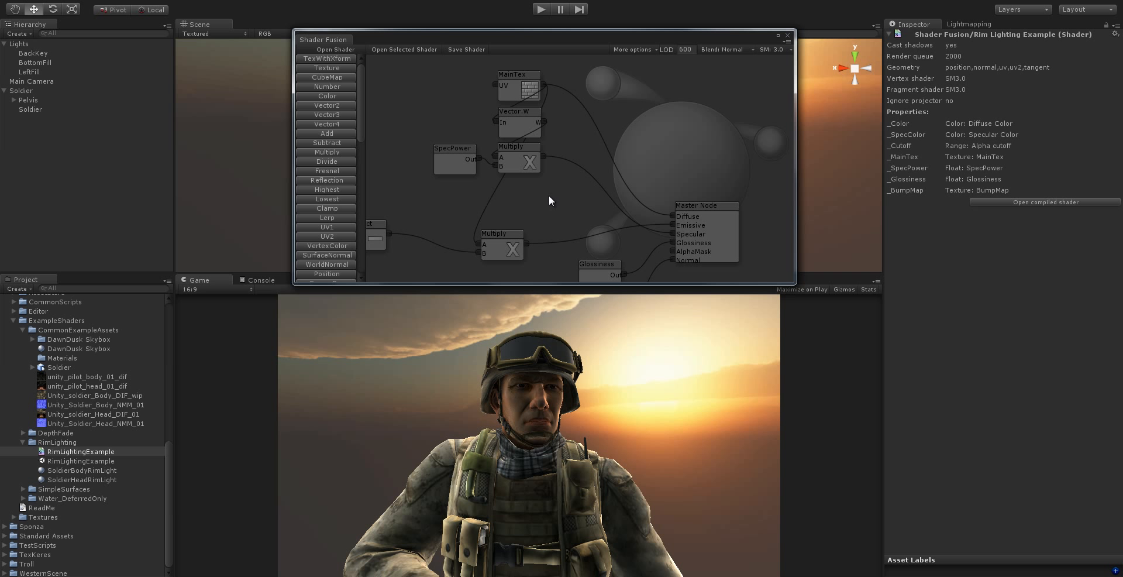
Step: Move the new Multiply node closer to the Subtract node, level with the Fresnel chain
{"action": "middle_click_drag", "start_coordinate": [535, 226], "coordinate": [685, 190]}
{"action": "middle_click_drag", "start_coordinate": [623, 212], "coordinate": [617, 223]}
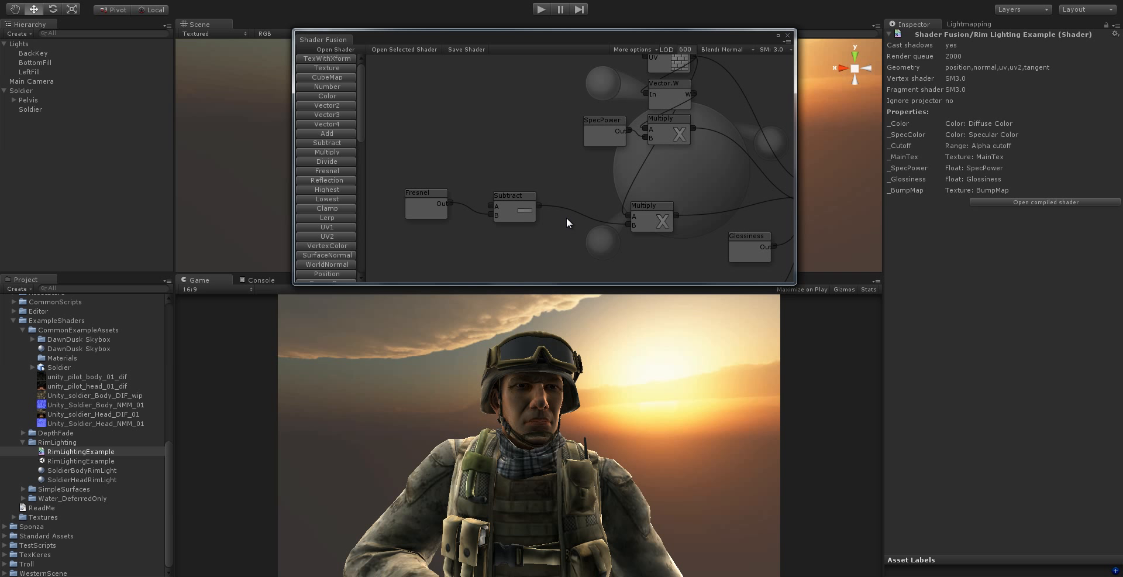
{"action": "middle_click_drag", "start_coordinate": [541, 227], "coordinate": [567, 223]}
{"action": "left_click_drag", "start_coordinate": [683, 220], "coordinate": [649, 205]}
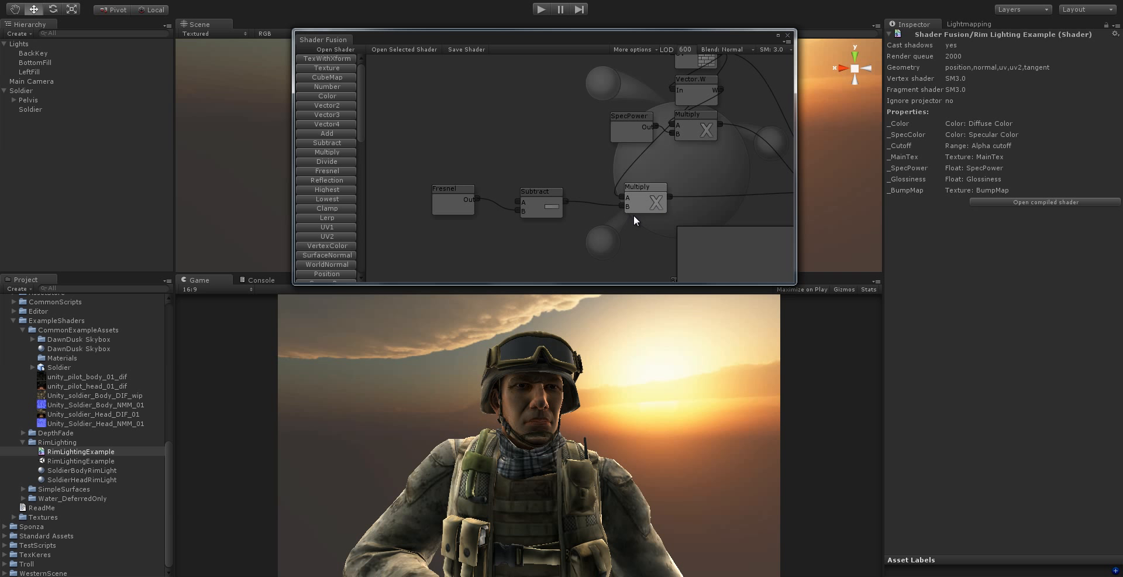
{"action": "middle_click_drag", "start_coordinate": [633, 216], "coordinate": [623, 236]}
{"action": "left_click_drag", "start_coordinate": [638, 230], "coordinate": [631, 231]}
{"action": "middle_click_drag", "start_coordinate": [608, 251], "coordinate": [627, 227]}
Step: Shift the Fresnel and Subtract nodes up and away from the Multiply node to open a gap between Subtract and Multiply
{"action": "left_click", "coordinate": [552, 200]}
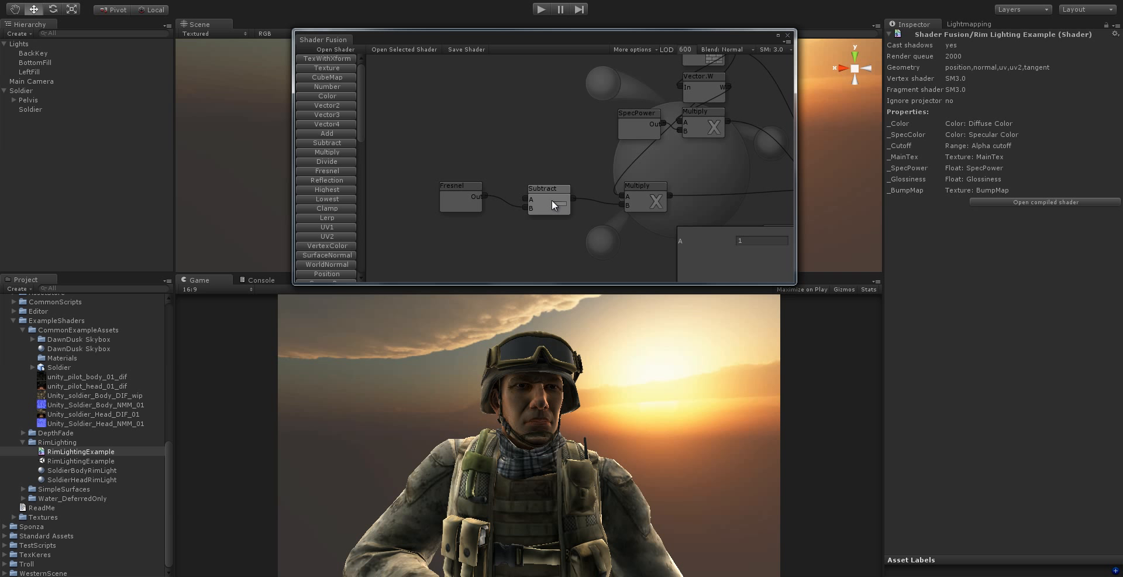
{"action": "left_click_drag", "start_coordinate": [552, 199], "coordinate": [550, 205]}
{"action": "left_click_drag", "start_coordinate": [472, 201], "coordinate": [457, 184]}
{"action": "mouse_move", "coordinate": [518, 233]}
{"action": "middle_mouse_down"}
{"action": "mouse_move", "coordinate": [515, 205]}
{"action": "mouse_move", "coordinate": [508, 216]}
{"action": "mouse_move", "coordinate": [535, 206]}
{"action": "mouse_move", "coordinate": [525, 220]}
{"action": "middle_mouse_up"}
{"action": "left_click", "coordinate": [620, 191]}
{"action": "left_click", "coordinate": [485, 217]}
{"action": "left_click_drag", "start_coordinate": [485, 216], "coordinate": [480, 179]}
{"action": "left_click_drag", "start_coordinate": [417, 194], "coordinate": [399, 183]}
{"action": "left_click_drag", "start_coordinate": [492, 187], "coordinate": [459, 186]}
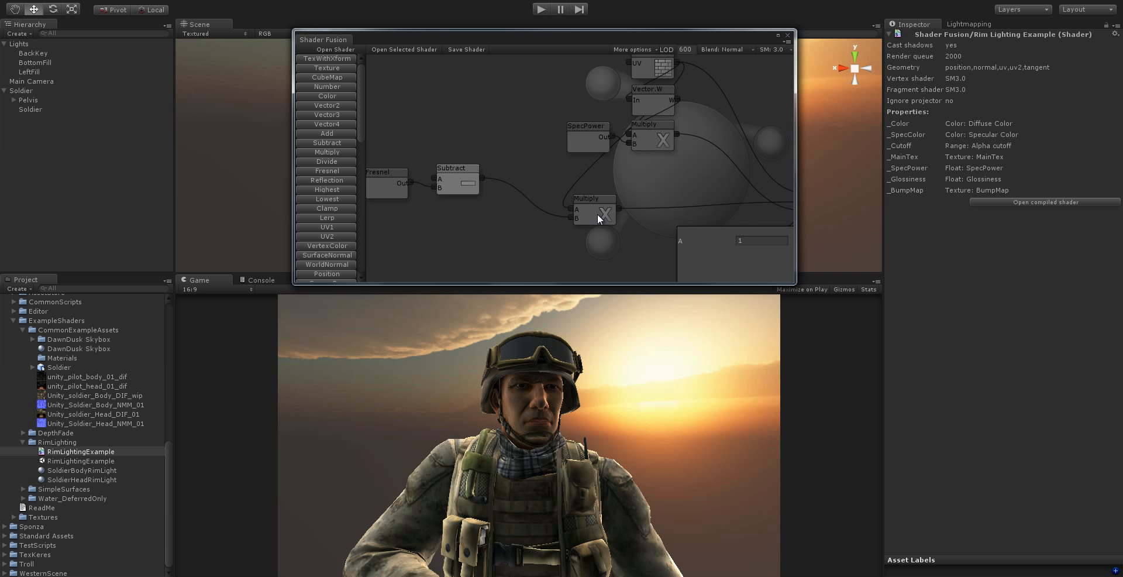
Step: Shift the Multiply node that feeds Emissive slightly closer to the Subtract node
{"action": "left_click_drag", "start_coordinate": [598, 213], "coordinate": [578, 206]}
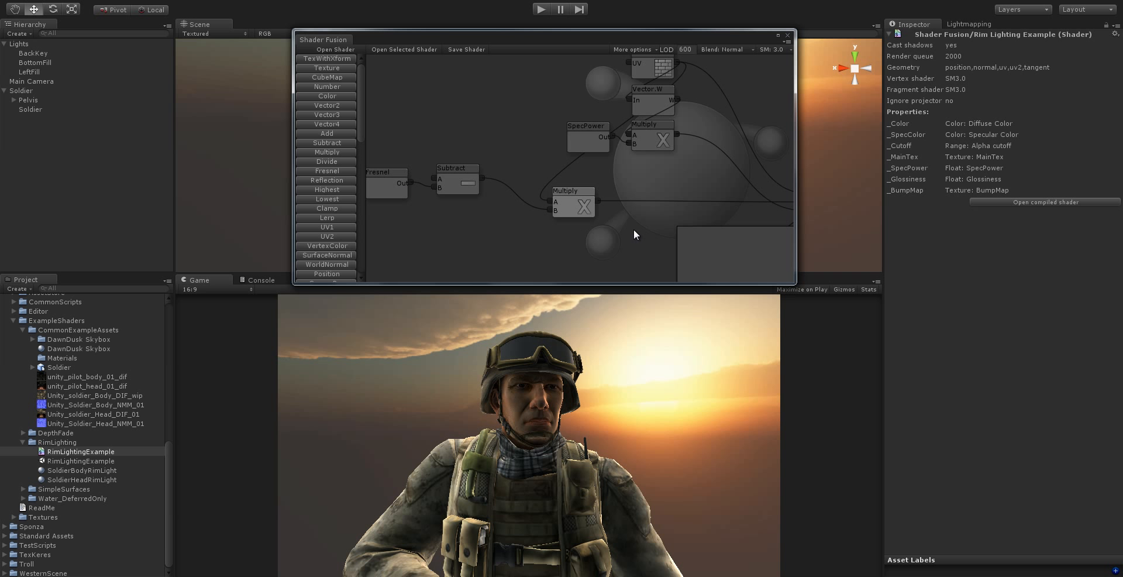
{"action": "middle_click_drag", "start_coordinate": [634, 230], "coordinate": [619, 237]}
{"action": "left_click_drag", "start_coordinate": [557, 205], "coordinate": [553, 211]}
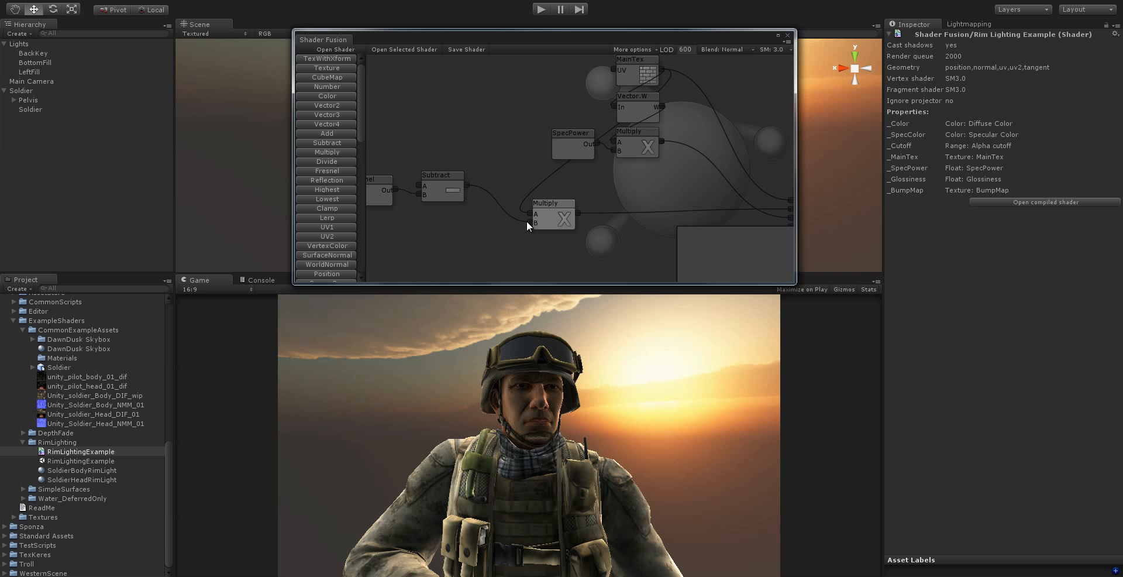
{"action": "middle_click_drag", "start_coordinate": [527, 220], "coordinate": [532, 219]}
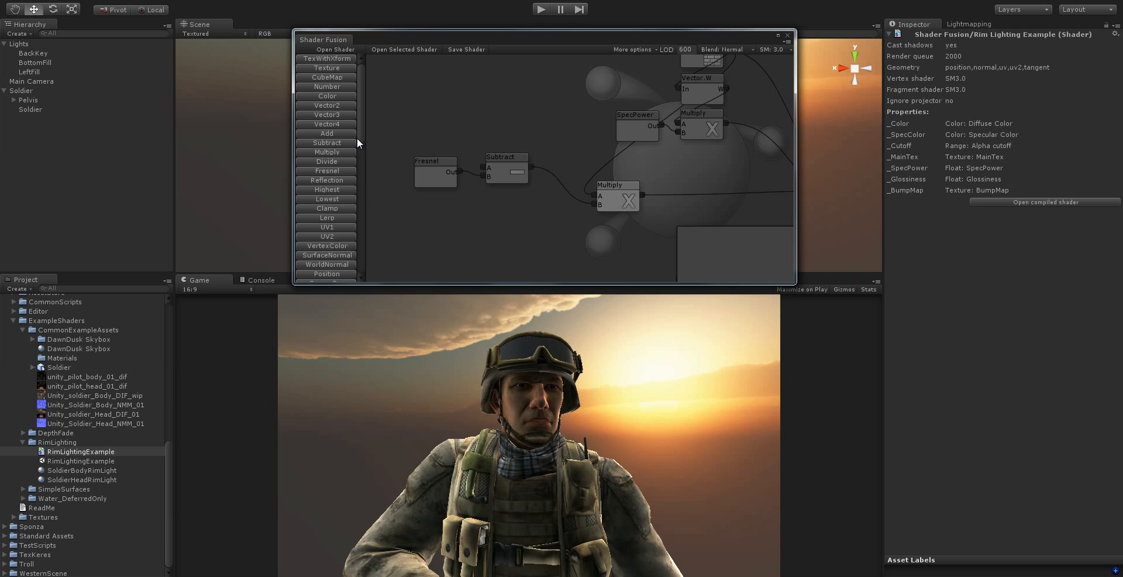
Step: Add a Power node between Subtract and Multiply, moving Multiply away to make room, and connect the Subtract output to its In
{"action": "scroll", "coordinate": [357, 143], "scroll_direction": "down", "scroll_amount": 10}
{"action": "scroll", "coordinate": [328, 99], "scroll_direction": "up", "scroll_amount": 3}
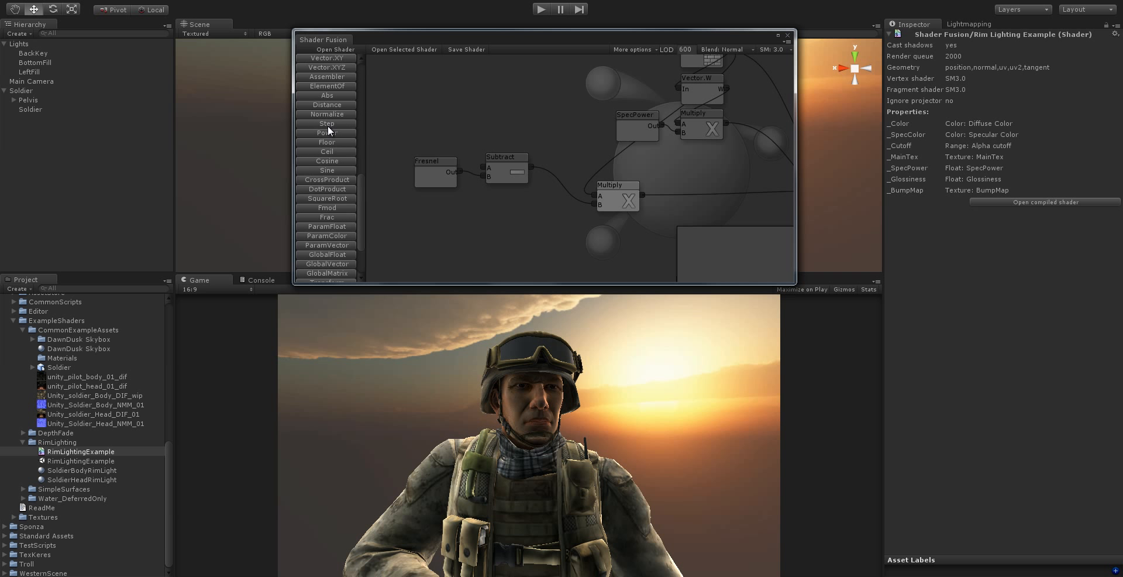
{"action": "left_click_drag", "start_coordinate": [333, 135], "coordinate": [578, 231]}
{"action": "middle_click_drag", "start_coordinate": [577, 232], "coordinate": [485, 240]}
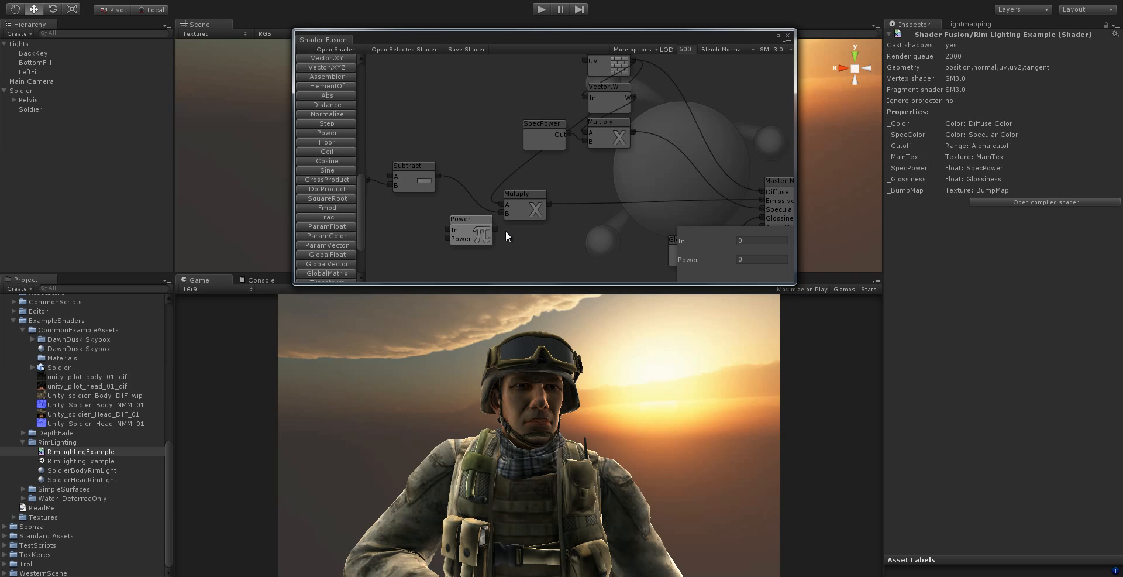
{"action": "left_click_drag", "start_coordinate": [524, 208], "coordinate": [612, 202]}
{"action": "middle_click_drag", "start_coordinate": [567, 221], "coordinate": [595, 233]}
{"action": "left_click", "coordinate": [503, 229]}
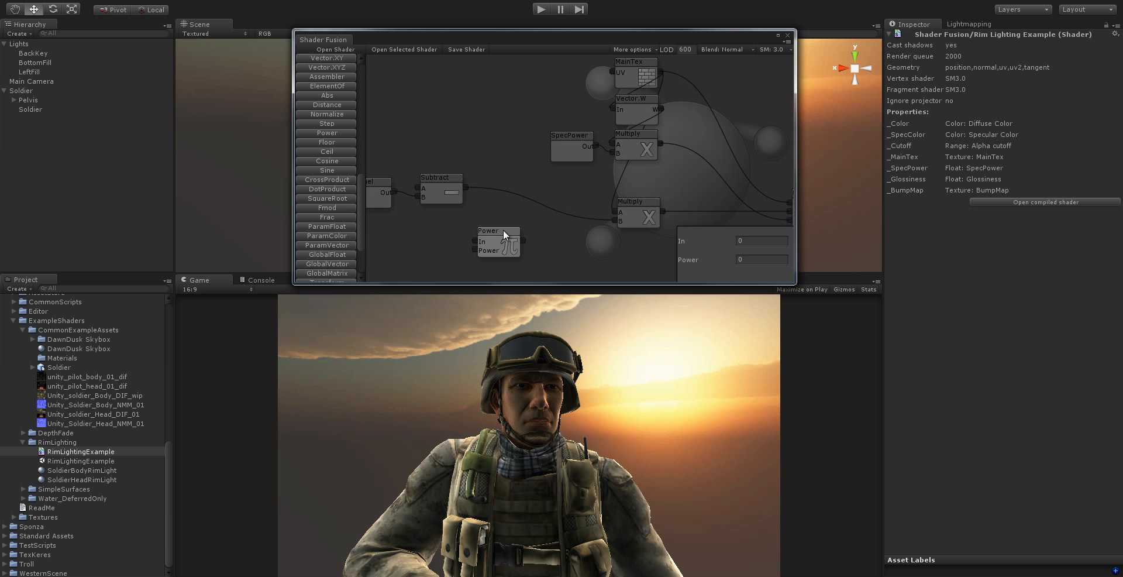
{"action": "left_click_drag", "start_coordinate": [468, 188], "coordinate": [478, 207]}
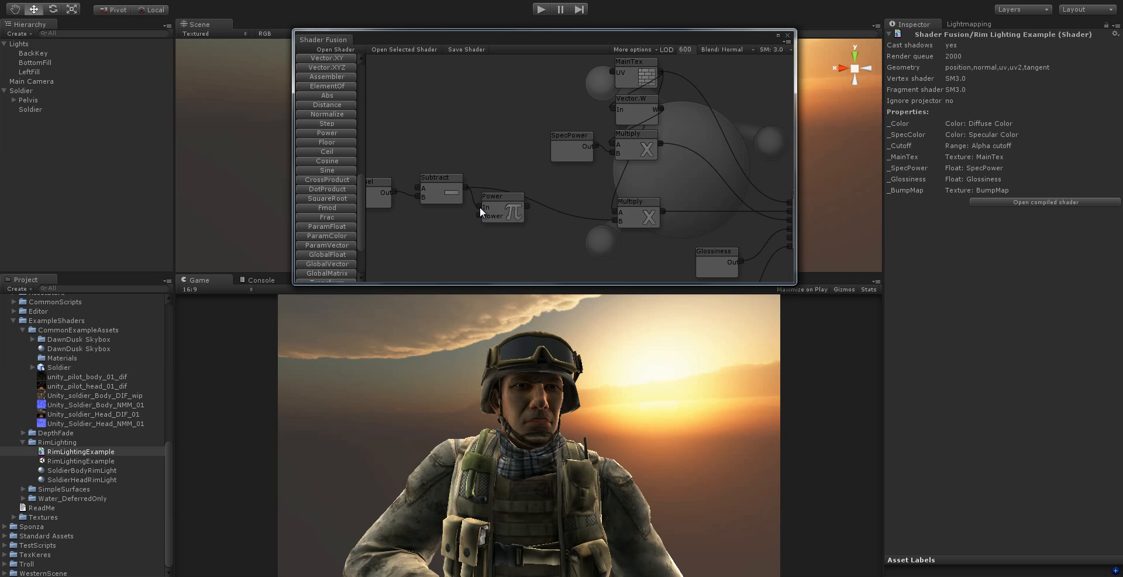
Step: Add a ParamFloat node below the Subtract node and connect it to the Power node's Power input
{"action": "scroll", "coordinate": [306, 176], "scroll_direction": "down", "scroll_amount": 3}
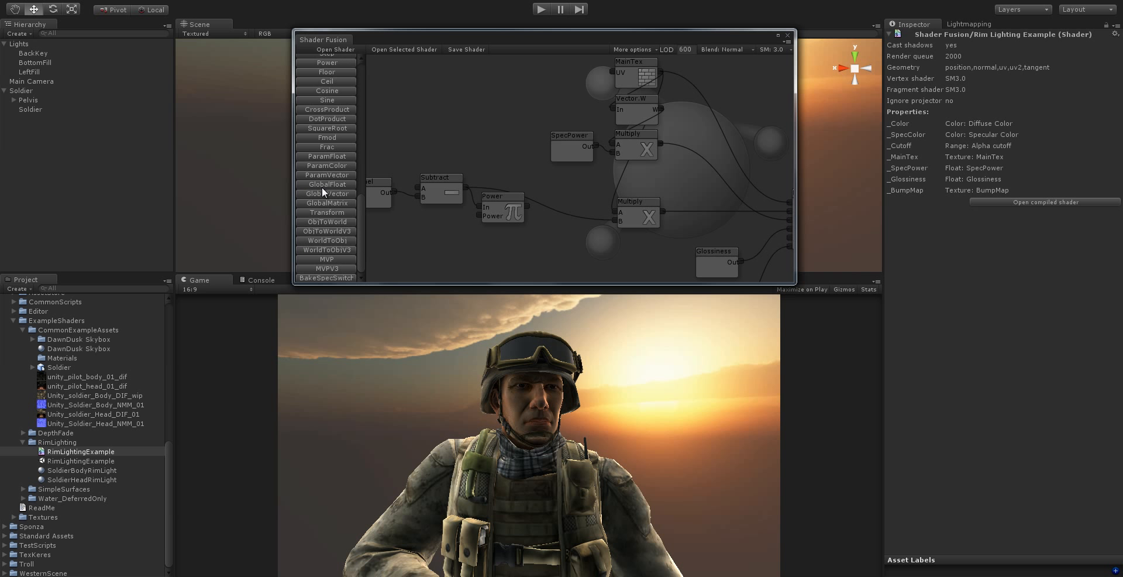
{"action": "left_click", "coordinate": [337, 156]}
{"action": "left_click_drag", "start_coordinate": [520, 169], "coordinate": [443, 236]}
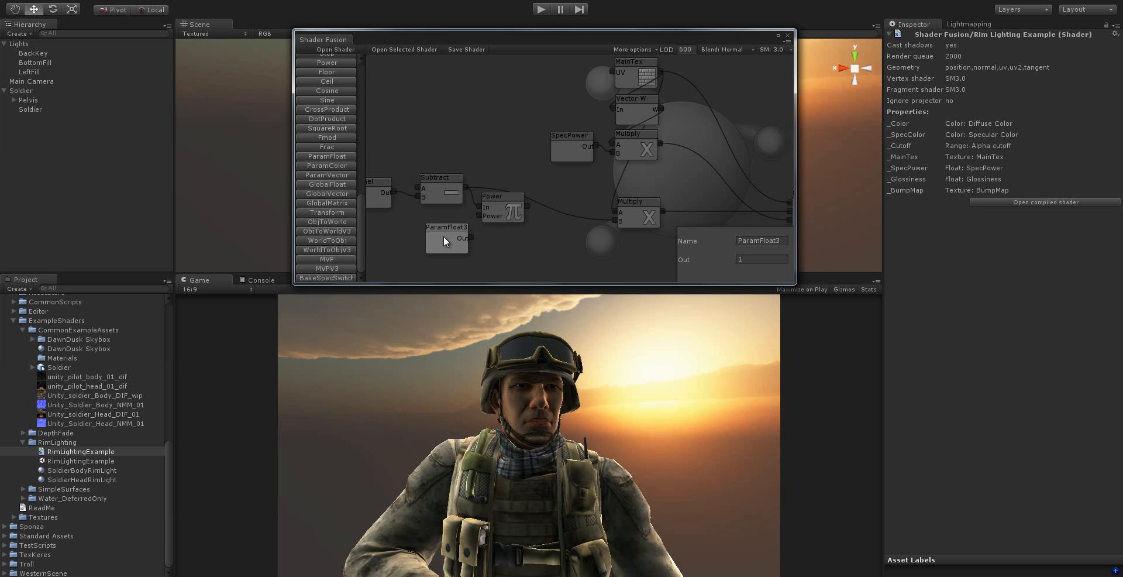
{"action": "middle_click_drag", "start_coordinate": [443, 236], "coordinate": [473, 265]}
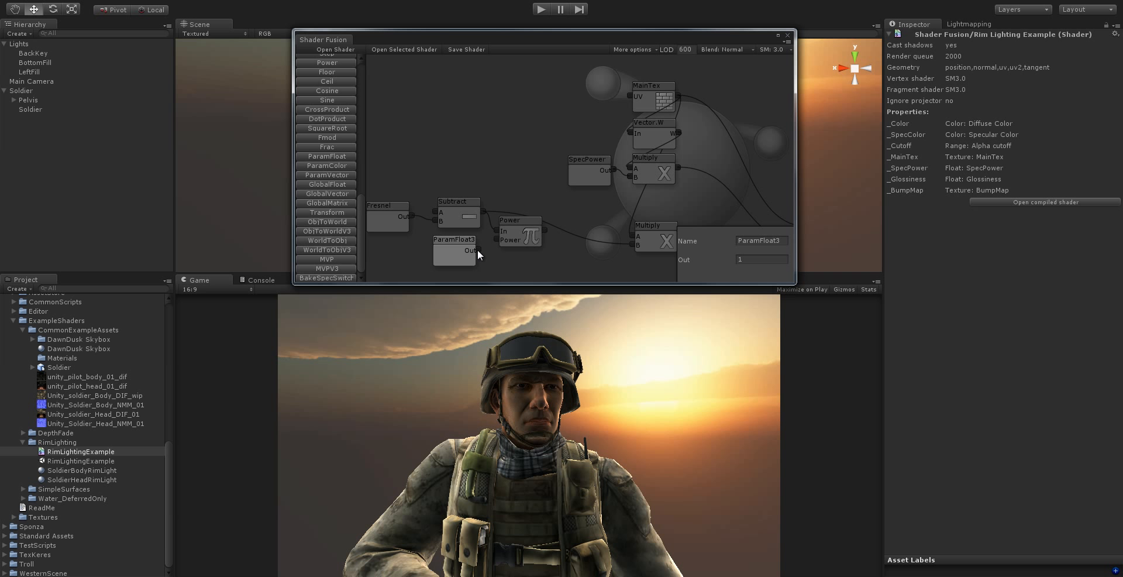
{"action": "left_click_drag", "start_coordinate": [478, 250], "coordinate": [492, 237]}
Step: Rename the ParamFloat node feeding the Power node to FresnelContrast
{"action": "left_click", "coordinate": [458, 253]}
{"action": "left_click", "coordinate": [760, 246]}
{"action": "key", "text": "BackSpace"}
{"action": "type", "text": "FresnelContras"}
Step: Connect the Power output to the B input of the Multiply node feeding Emissive and save the shader
{"action": "middle_click_drag", "start_coordinate": [509, 232], "coordinate": [461, 239]}
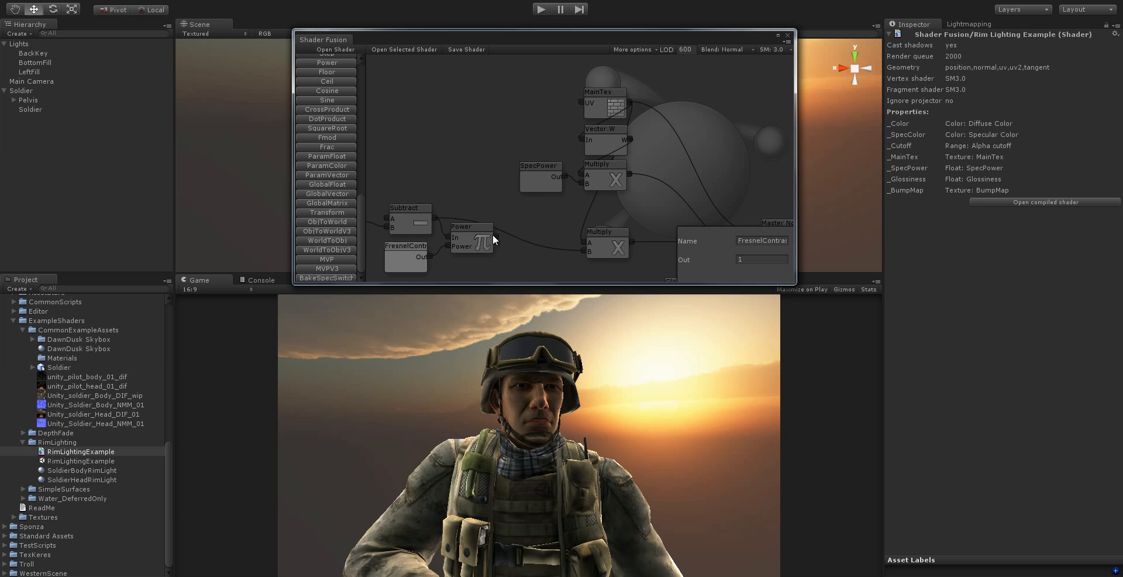
{"action": "left_click_drag", "start_coordinate": [494, 234], "coordinate": [585, 251]}
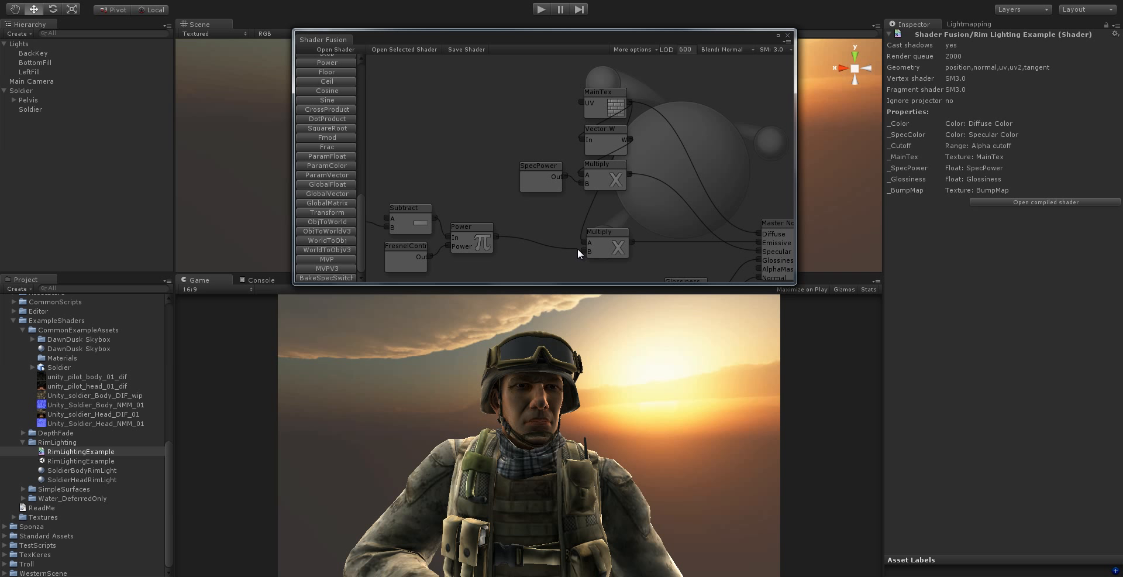
{"action": "middle_click_drag", "start_coordinate": [529, 151], "coordinate": [472, 149]}
{"action": "left_click", "coordinate": [450, 50]}
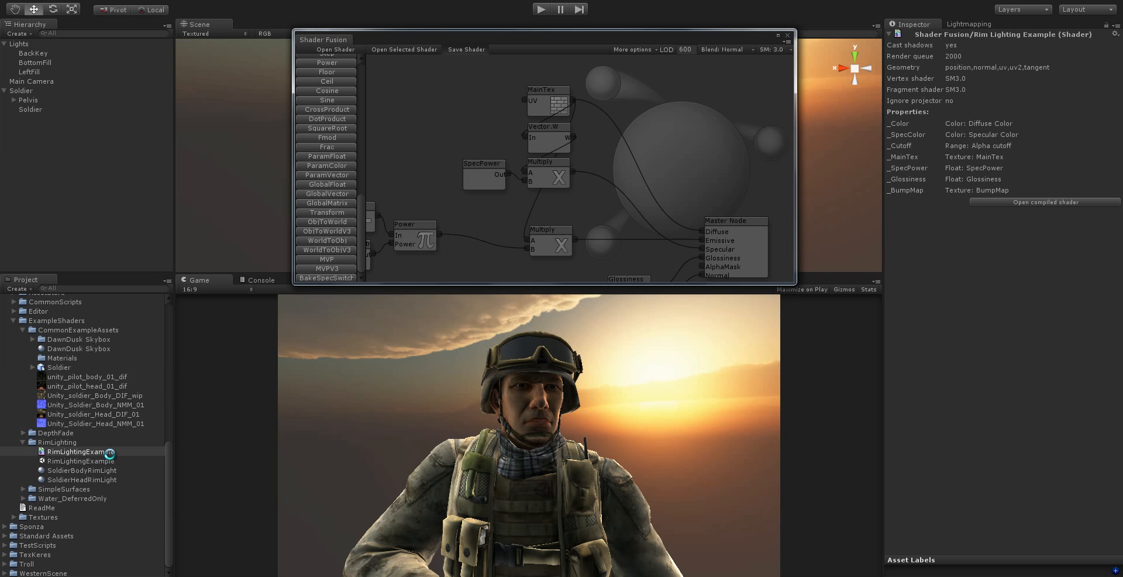
Step: Try other FresnelContrast values on the SoldierBodyRimLight material, set it to 2, and check the SoldierHeadRimLight material's settings
{"action": "left_click", "coordinate": [99, 470]}
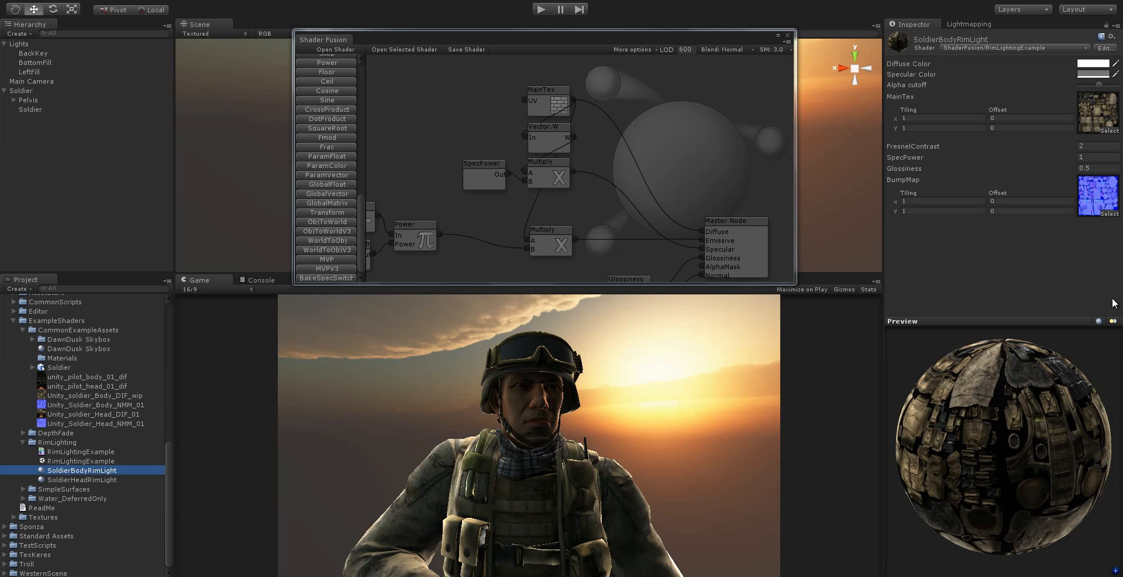
{"action": "left_click", "coordinate": [905, 149]}
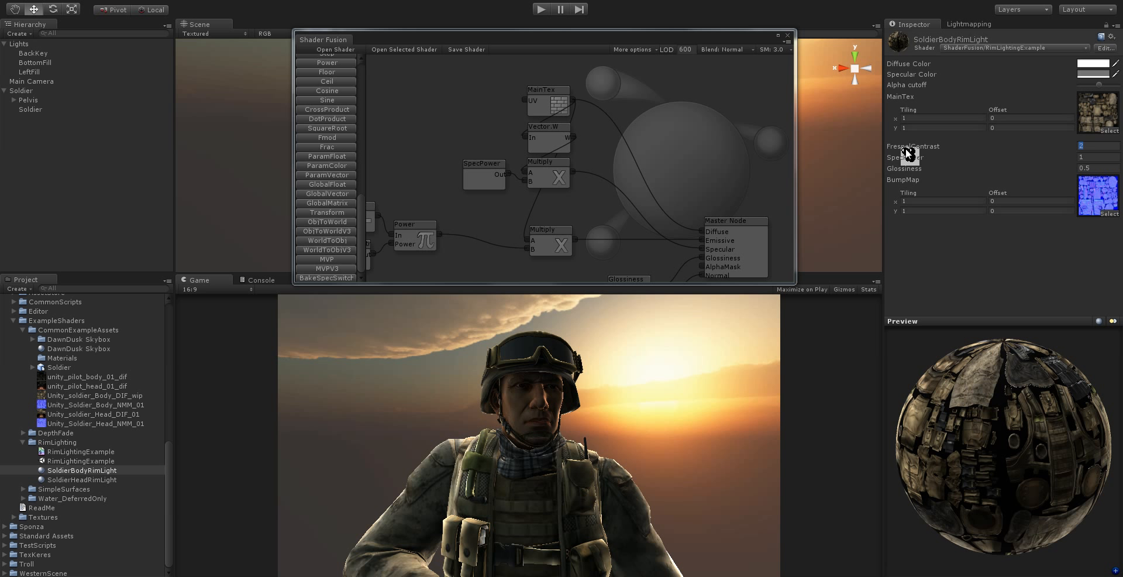
{"action": "mouse_move", "coordinate": [912, 153]}
{"action": "left_mouse_down"}
{"action": "mouse_move", "coordinate": [1032, 156]}
{"action": "mouse_move", "coordinate": [908, 152]}
{"action": "left_mouse_up"}
{"action": "type", "text": "2"}
{"action": "left_click", "coordinate": [92, 480]}
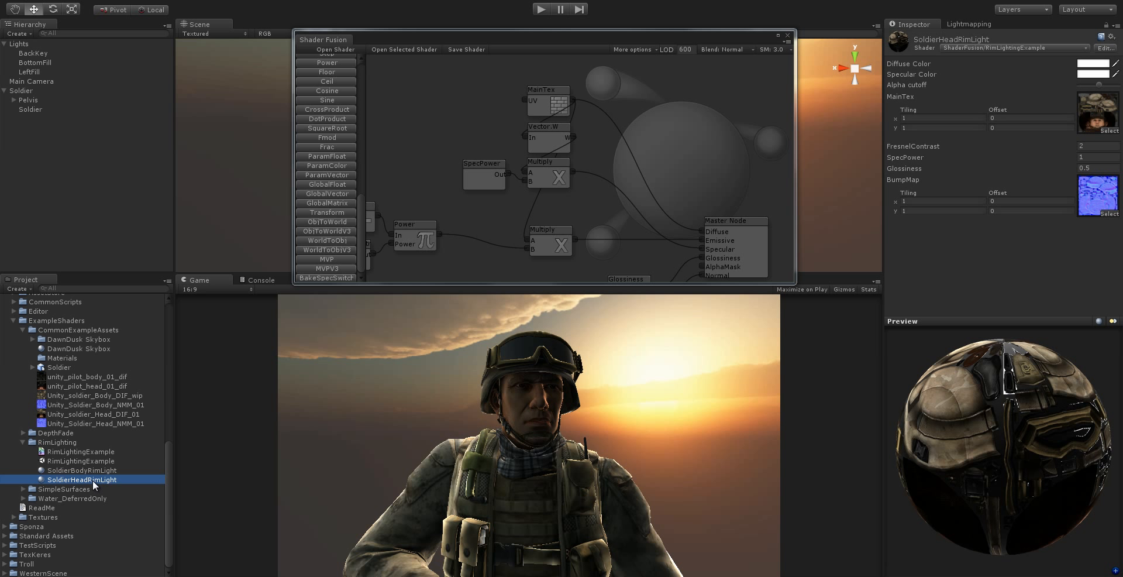
{"action": "left_click", "coordinate": [96, 470]}
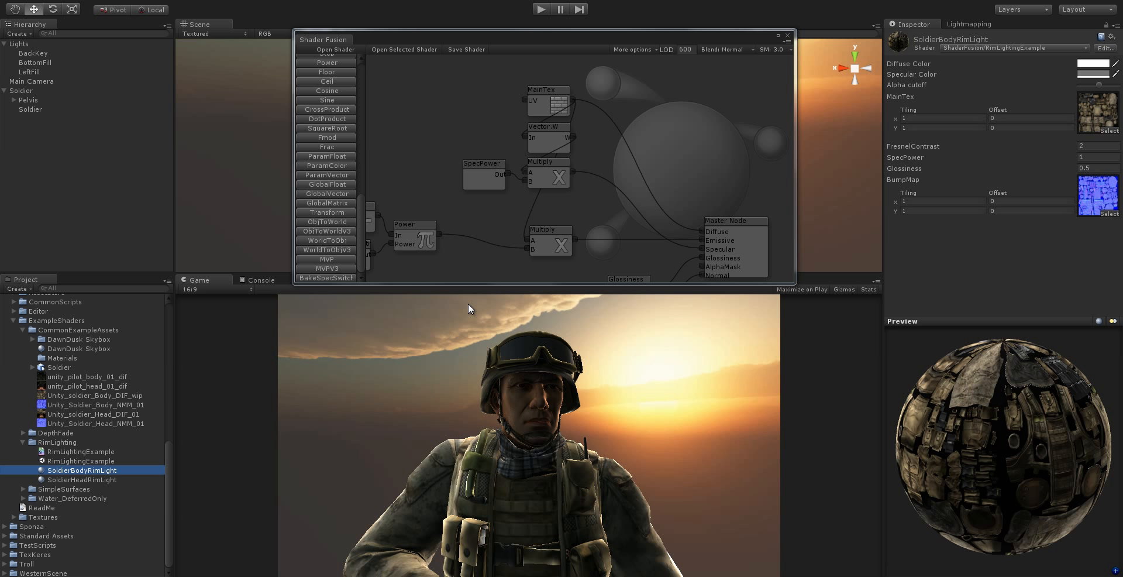
Step: Add a second Multiply node between Power and the existing Multiply, and connect the Power output to its A input
{"action": "middle_click_drag", "start_coordinate": [477, 225], "coordinate": [552, 241]}
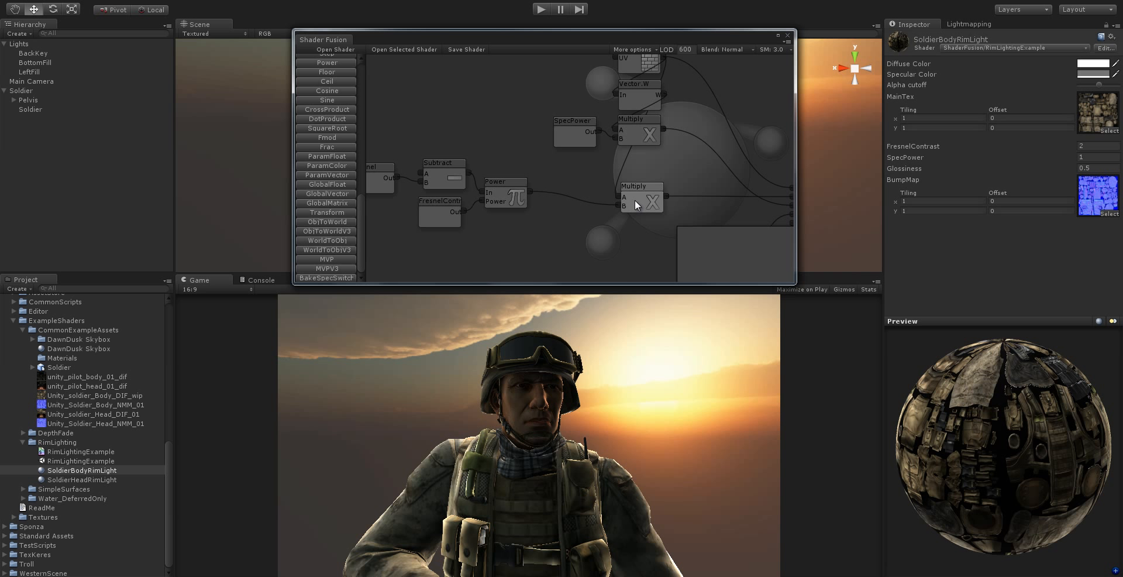
{"action": "left_click_drag", "start_coordinate": [635, 200], "coordinate": [636, 200]}
{"action": "middle_click_drag", "start_coordinate": [522, 202], "coordinate": [512, 224]}
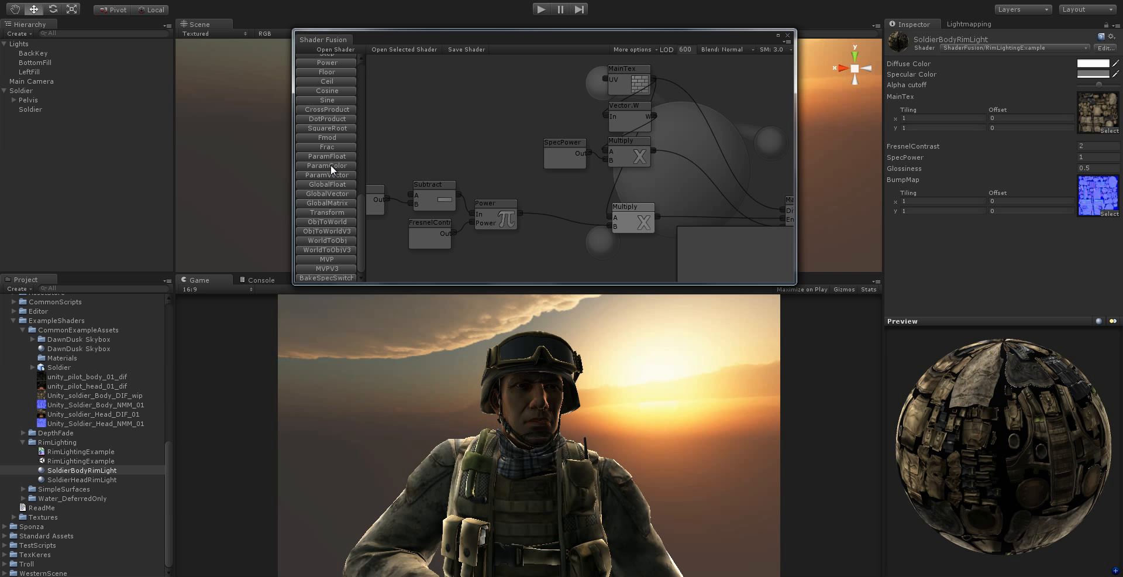
{"action": "scroll", "coordinate": [353, 108], "scroll_direction": "up", "scroll_amount": 10}
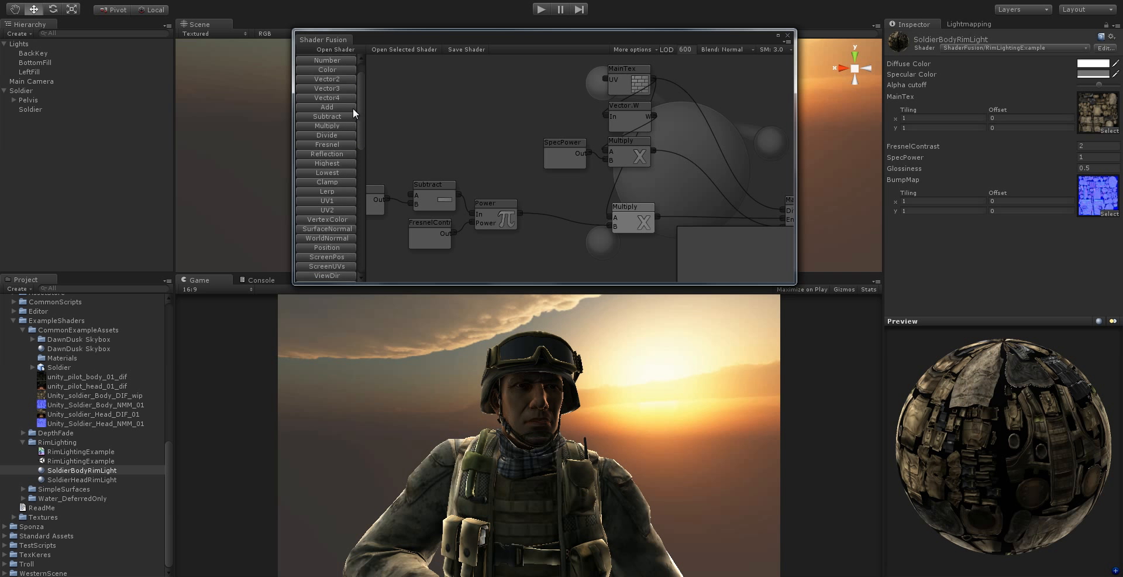
{"action": "left_click", "coordinate": [326, 152]}
{"action": "left_click_drag", "start_coordinate": [533, 173], "coordinate": [575, 235]}
{"action": "left_click_drag", "start_coordinate": [521, 212], "coordinate": [555, 224]}
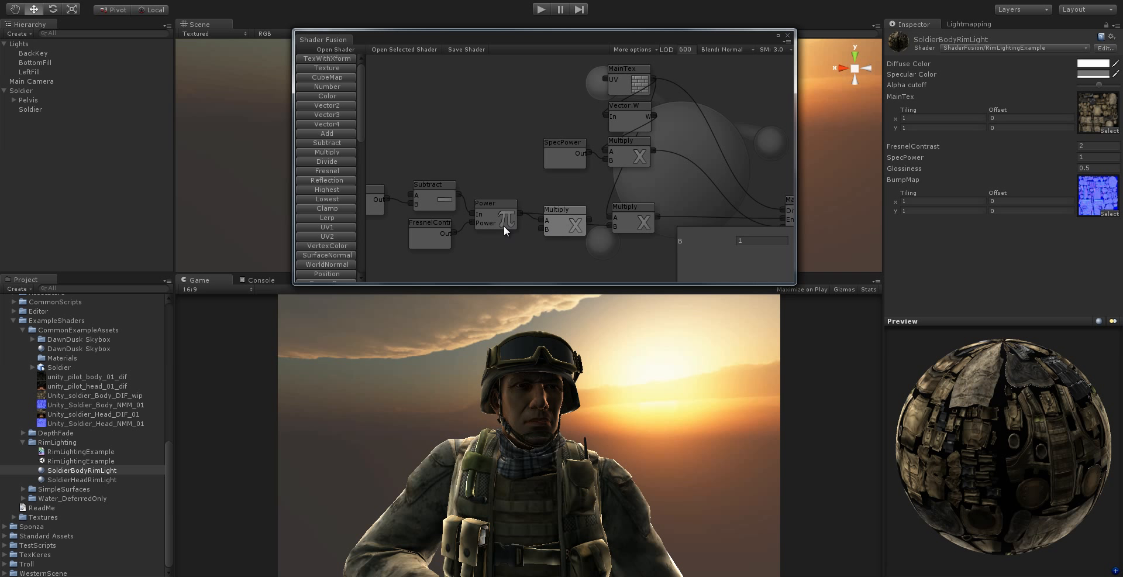
Step: Add a ParamFloat node named FresnelBrightness and connect it to the B input of the new Multiply node
{"action": "scroll", "coordinate": [329, 200], "scroll_direction": "down", "scroll_amount": 10}
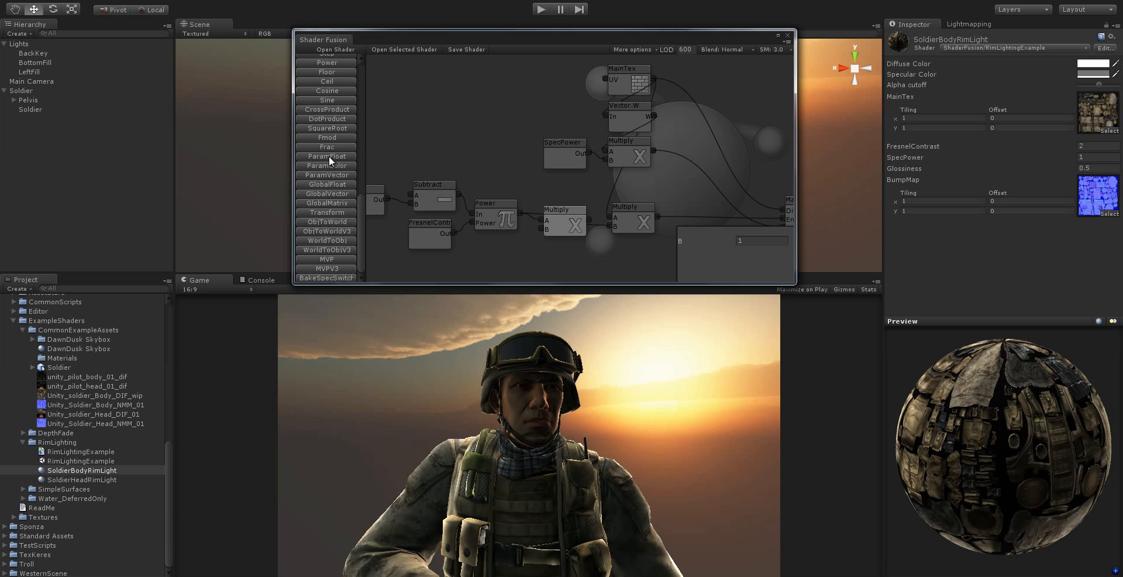
{"action": "left_click", "coordinate": [328, 155]}
{"action": "left_click_drag", "start_coordinate": [518, 168], "coordinate": [540, 228]}
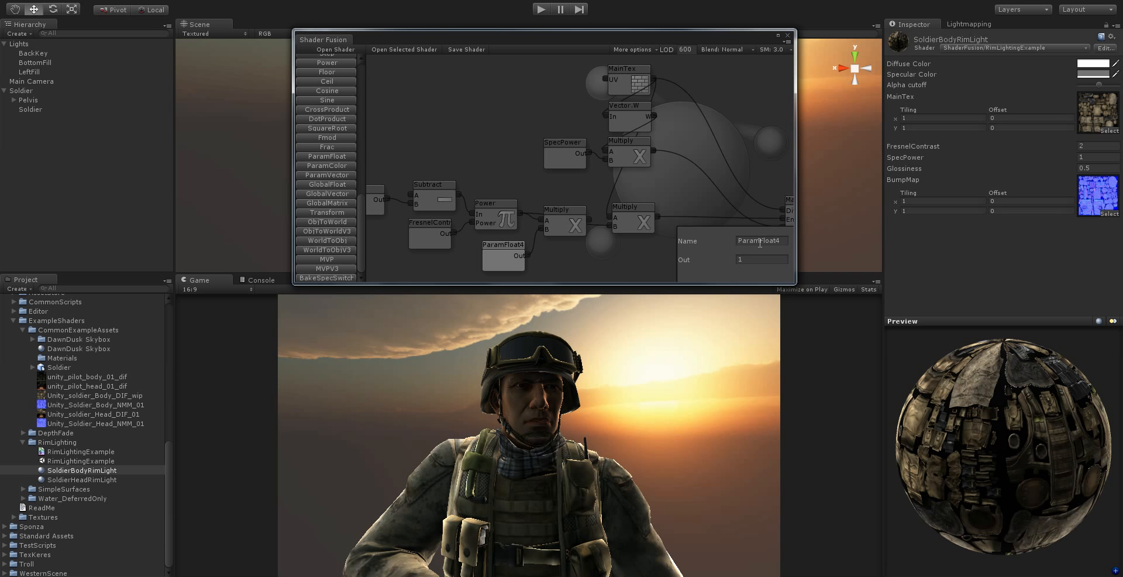
{"action": "left_click", "coordinate": [760, 240]}
{"action": "type", "text": "FresnelBrightn"}
Step: Connect the brightness Multiply output to the B input of the Multiply feeding Emissive and save the shader
{"action": "left_click", "coordinate": [588, 217]}
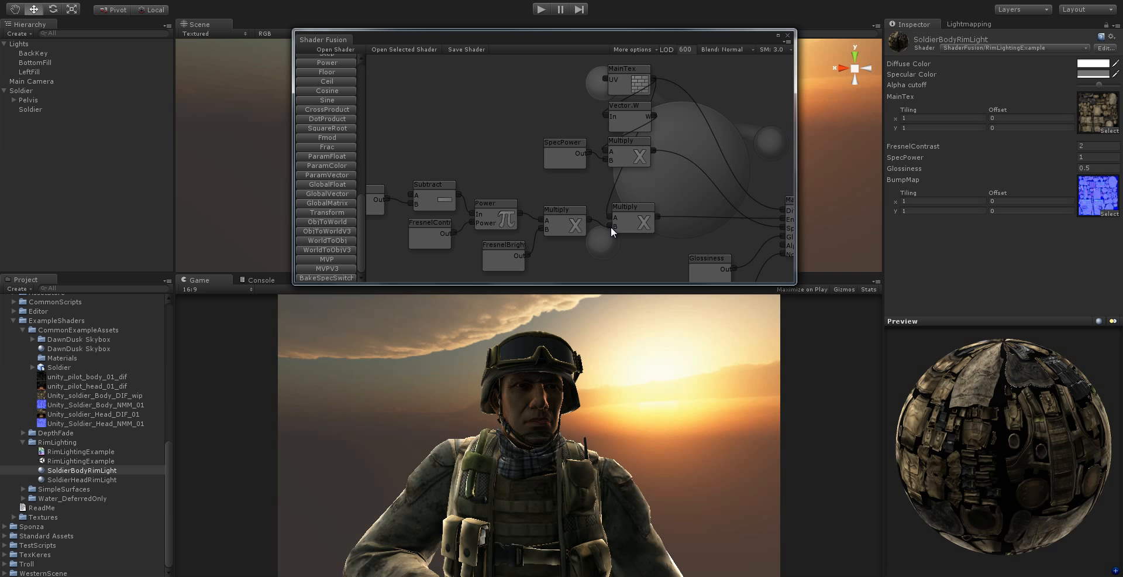
{"action": "middle_click_drag", "start_coordinate": [612, 225], "coordinate": [552, 229]}
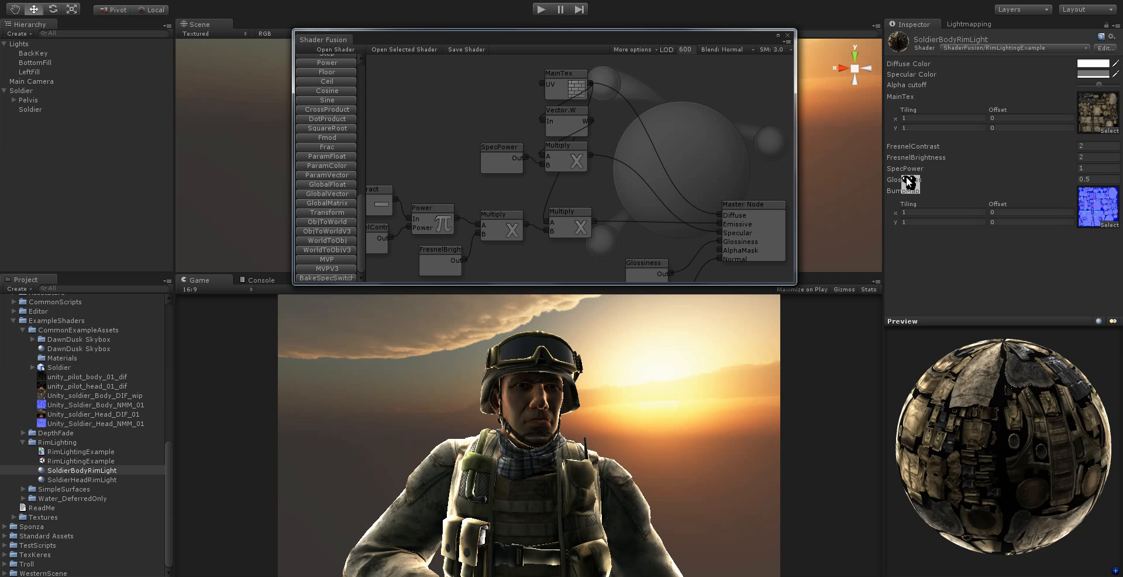
Step: Try a different FresnelBrightness on the SoldierBodyRimLight material, set it to 2, and check the SoldierHeadRimLight material's settings
{"action": "left_click_drag", "start_coordinate": [876, 156], "coordinate": [918, 162]}
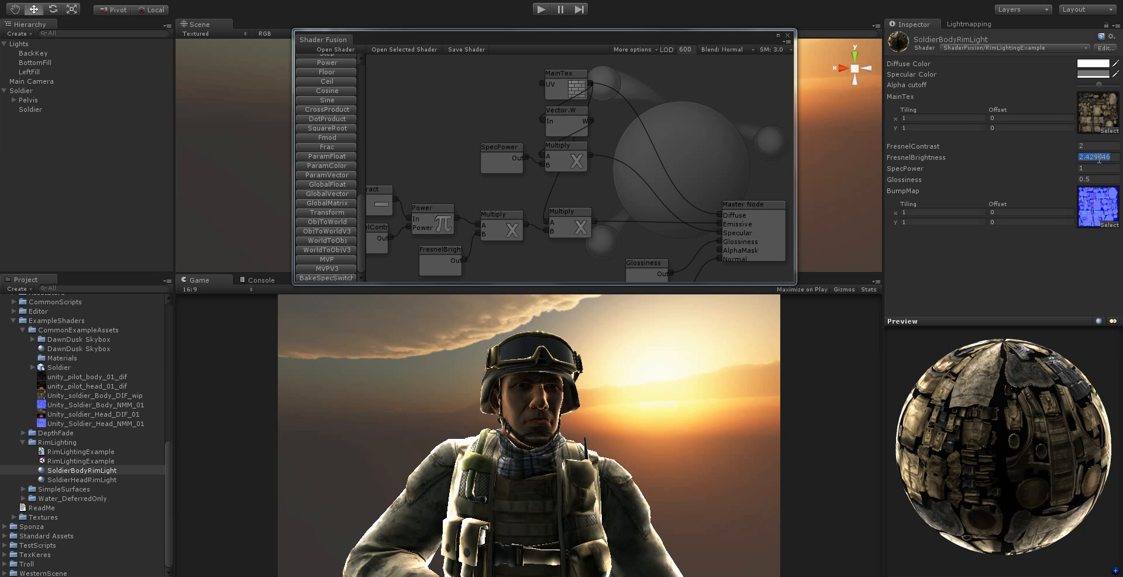
{"action": "type", "text": "2"}
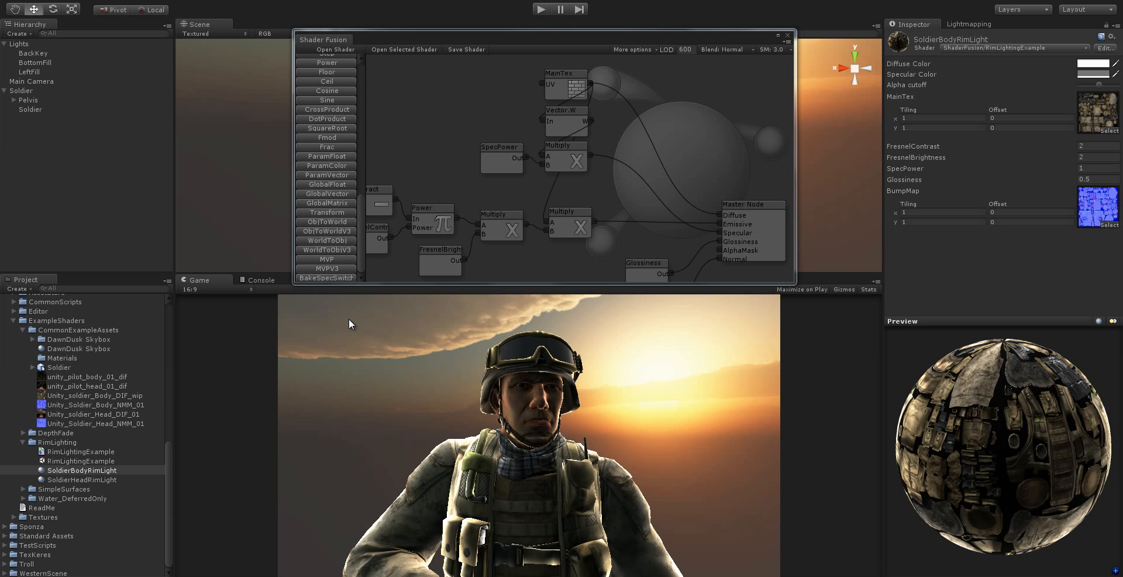
{"action": "left_click", "coordinate": [57, 479]}
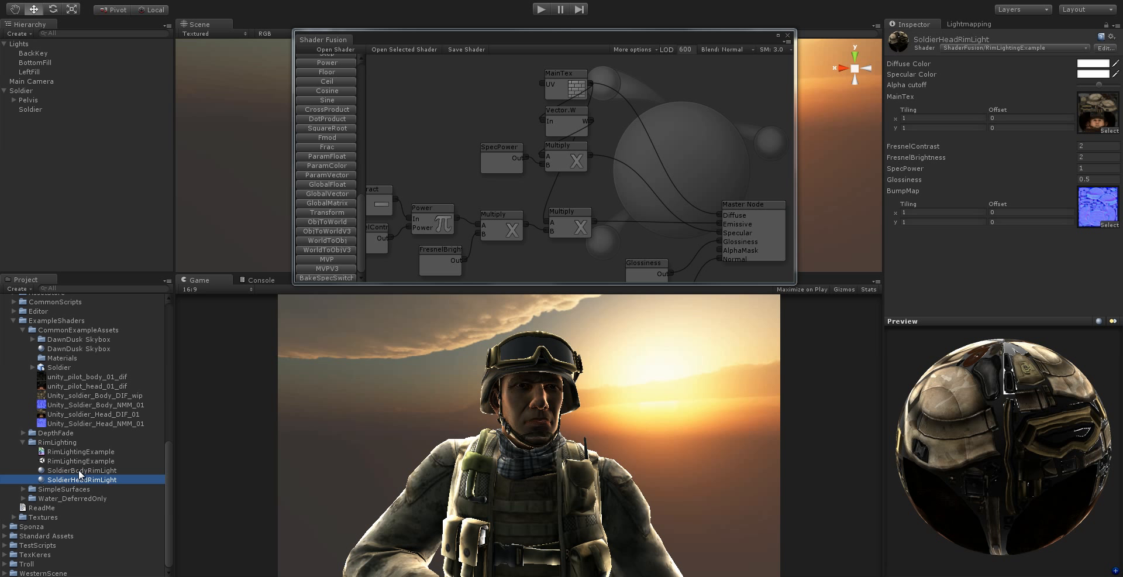
{"action": "left_click", "coordinate": [80, 472]}
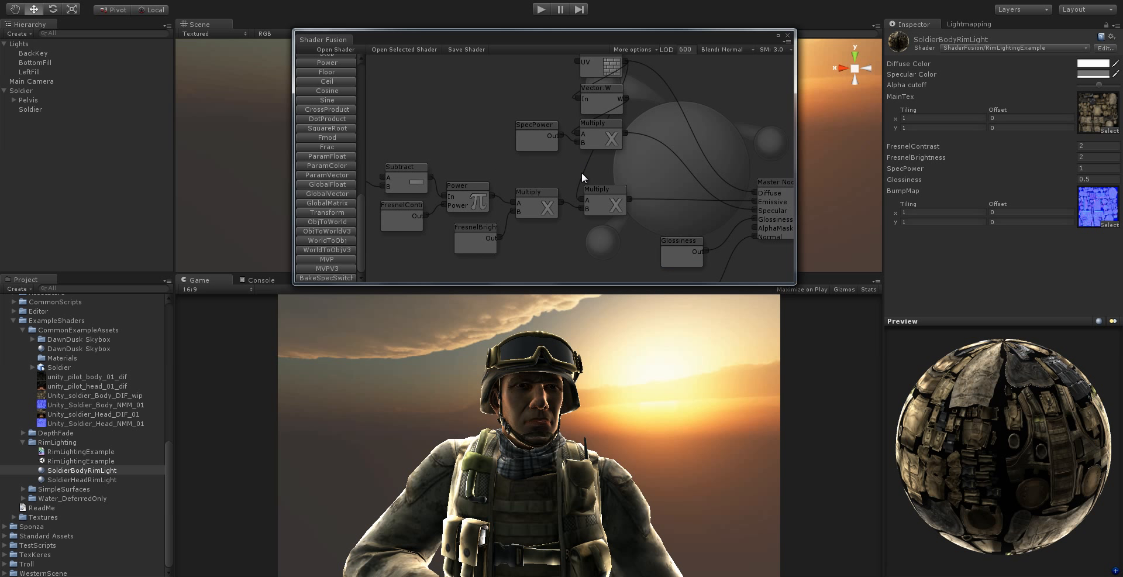
Step: Move the Shader Fusion window down over the Game view to uncover the Scene view
{"action": "middle_click_drag", "start_coordinate": [642, 223], "coordinate": [579, 200]}
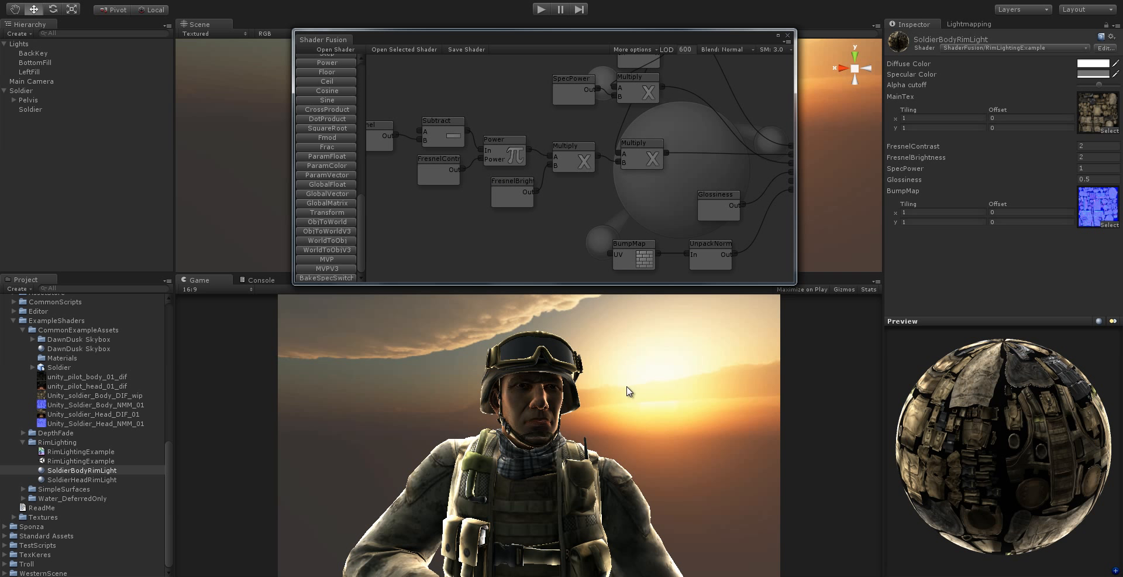
{"action": "left_click", "coordinate": [596, 398]}
{"action": "left_click_drag", "start_coordinate": [577, 40], "coordinate": [584, 293]}
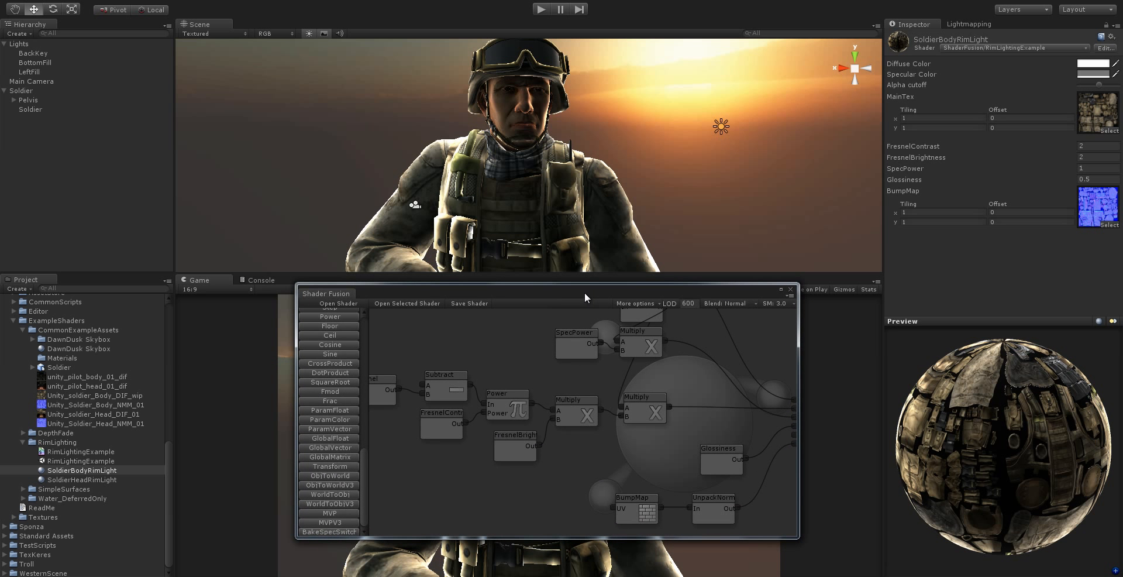
Step: Examine the rim lighting on the soldier's arms, pouches and torso in the Scene view from several angles and distances
{"action": "left_click_drag", "start_coordinate": [579, 246], "coordinate": [629, 148], "text": "alt"}
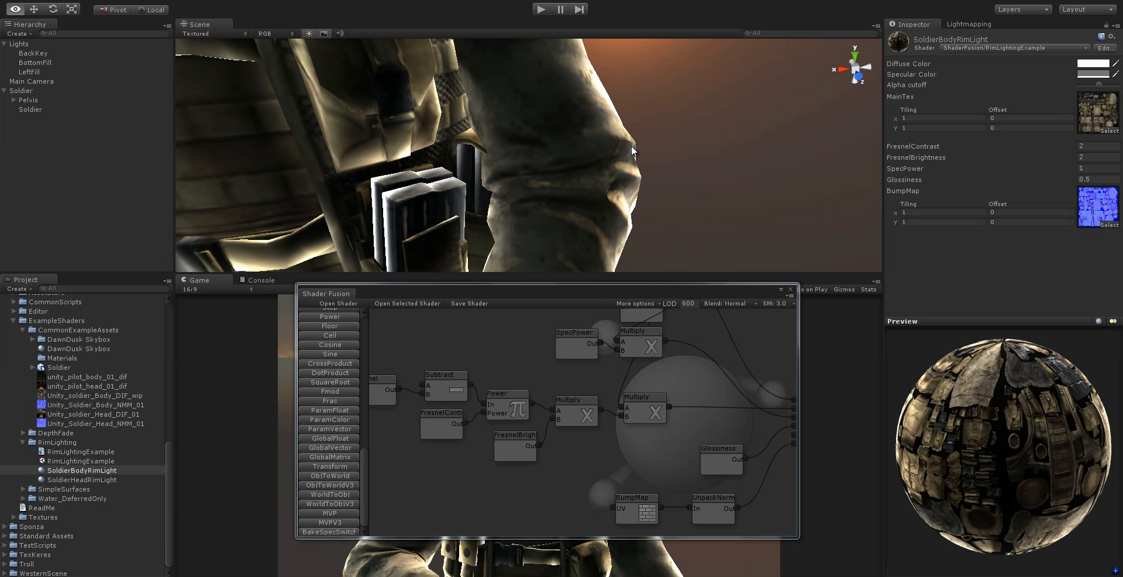
{"action": "middle_click_drag", "start_coordinate": [614, 151], "coordinate": [650, 152], "text": "alt"}
{"action": "right_click_drag", "start_coordinate": [650, 152], "coordinate": [523, 144], "text": "alt"}
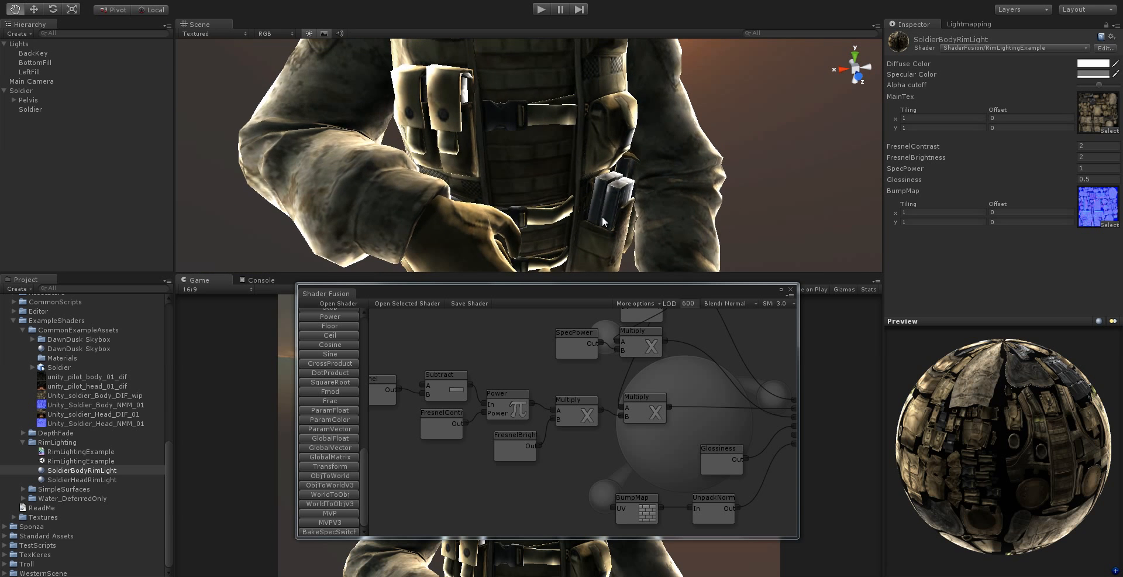
{"action": "middle_click_drag", "start_coordinate": [524, 144], "coordinate": [575, 177], "text": "alt"}
{"action": "mouse_move", "coordinate": [576, 177]}
{"action": "right_mouse_down", "text": "alt"}
{"action": "mouse_move", "coordinate": [553, 174]}
{"action": "mouse_move", "coordinate": [579, 179]}
{"action": "right_mouse_up", "text": "alt"}
{"action": "left_click_drag", "start_coordinate": [579, 178], "coordinate": [535, 132], "text": "alt"}
{"action": "middle_click_drag", "start_coordinate": [534, 132], "coordinate": [518, 159], "text": "alt"}
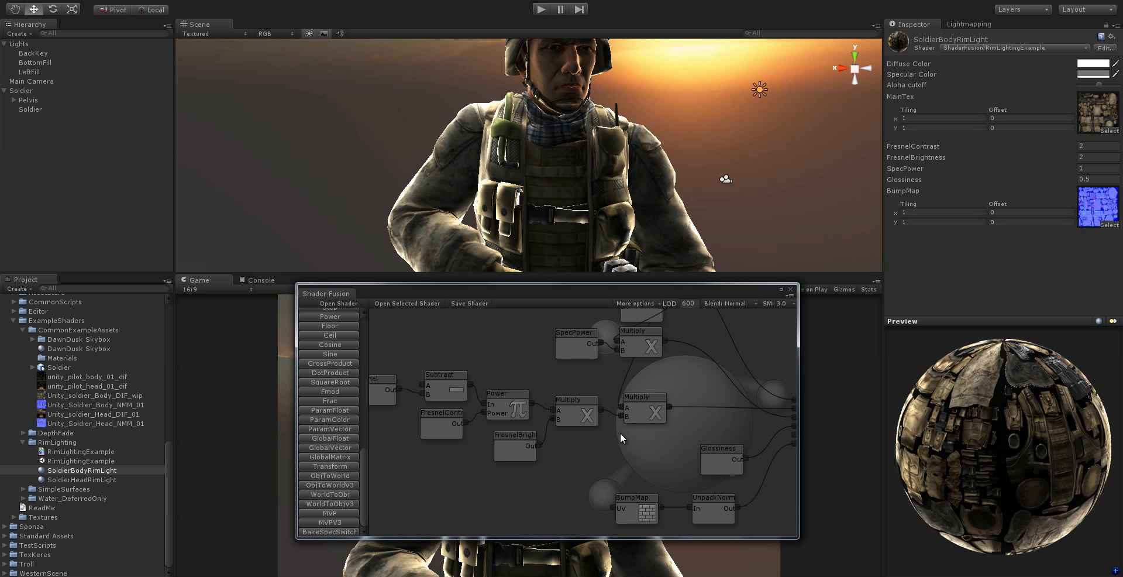
{"action": "middle_click_drag", "start_coordinate": [620, 434], "coordinate": [618, 399]}
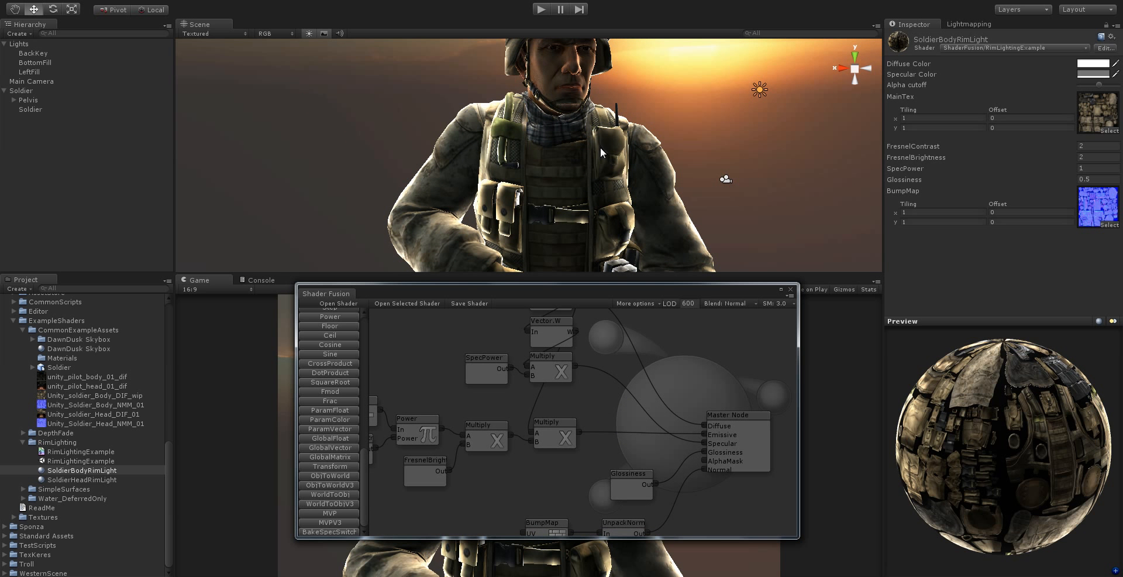
Step: Examine the rim lighting on the soldier's head, shoulders and vest from a slightly different angle in the Scene view
{"action": "scroll", "coordinate": [601, 149], "scroll_direction": "down", "scroll_amount": 2}
{"action": "left_click_drag", "start_coordinate": [602, 152], "coordinate": [632, 160], "text": "alt"}
{"action": "scroll", "coordinate": [633, 154], "scroll_direction": "up", "scroll_amount": 3}
Step: Add a Vector.XY node below the Fresnel nodes and connect the BumpMap output to its In input
{"action": "middle_click_drag", "start_coordinate": [564, 433], "coordinate": [710, 414]}
{"action": "mouse_move", "coordinate": [455, 419]}
{"action": "middle_mouse_down"}
{"action": "mouse_move", "coordinate": [512, 428]}
{"action": "mouse_move", "coordinate": [598, 392]}
{"action": "middle_mouse_up"}
{"action": "middle_click_drag", "start_coordinate": [525, 396], "coordinate": [515, 411]}
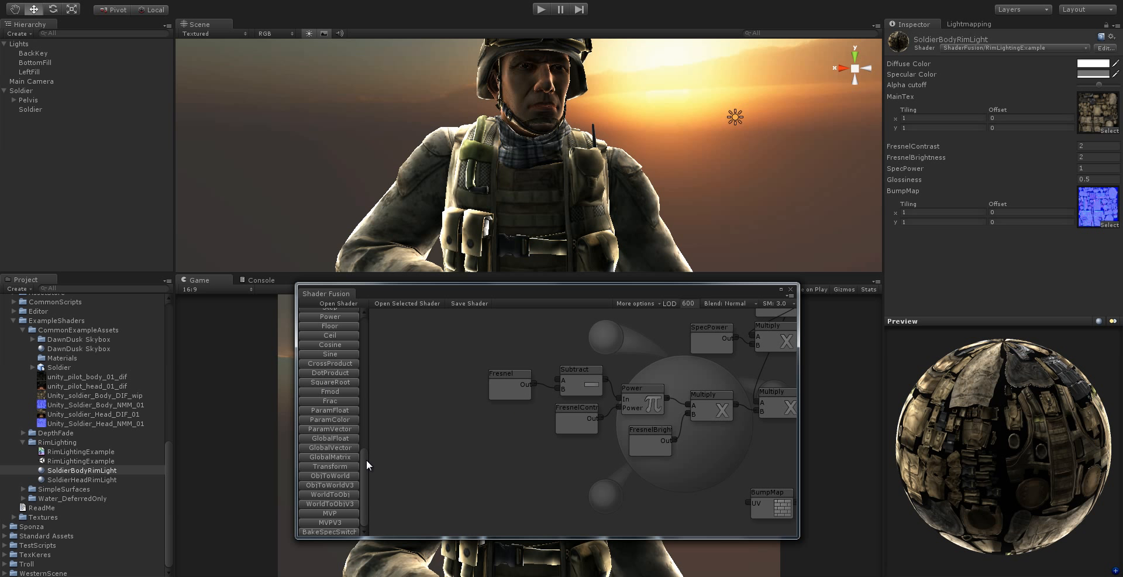
{"action": "mouse_move", "coordinate": [366, 460]}
{"action": "left_mouse_down"}
{"action": "mouse_move", "coordinate": [363, 387]}
{"action": "mouse_move", "coordinate": [358, 472]}
{"action": "left_mouse_up"}
{"action": "middle_click_drag", "start_coordinate": [523, 445], "coordinate": [468, 400]}
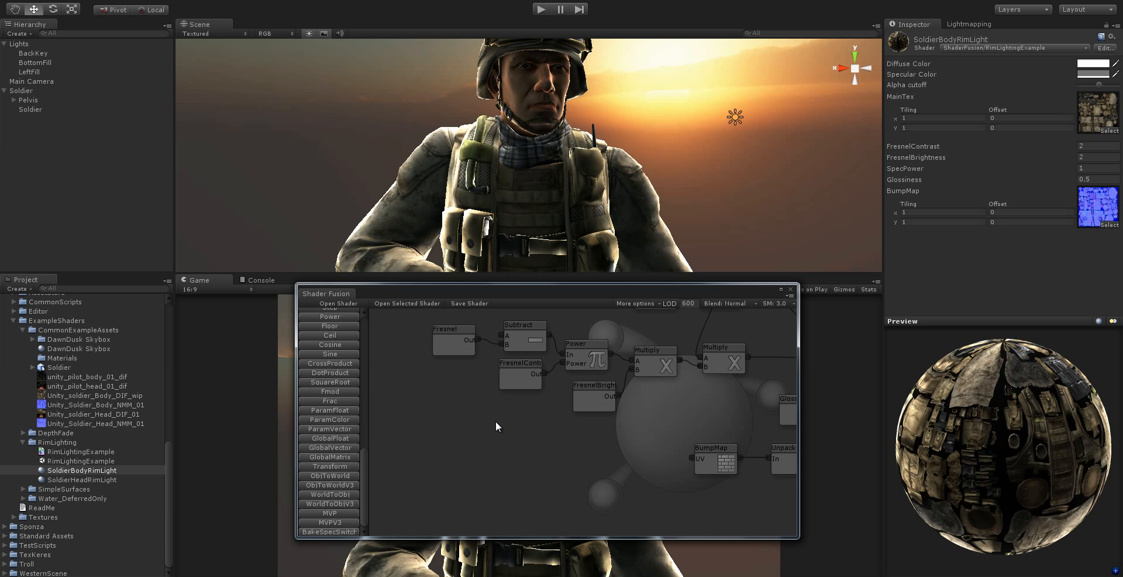
{"action": "middle_click_drag", "start_coordinate": [424, 438], "coordinate": [500, 447]}
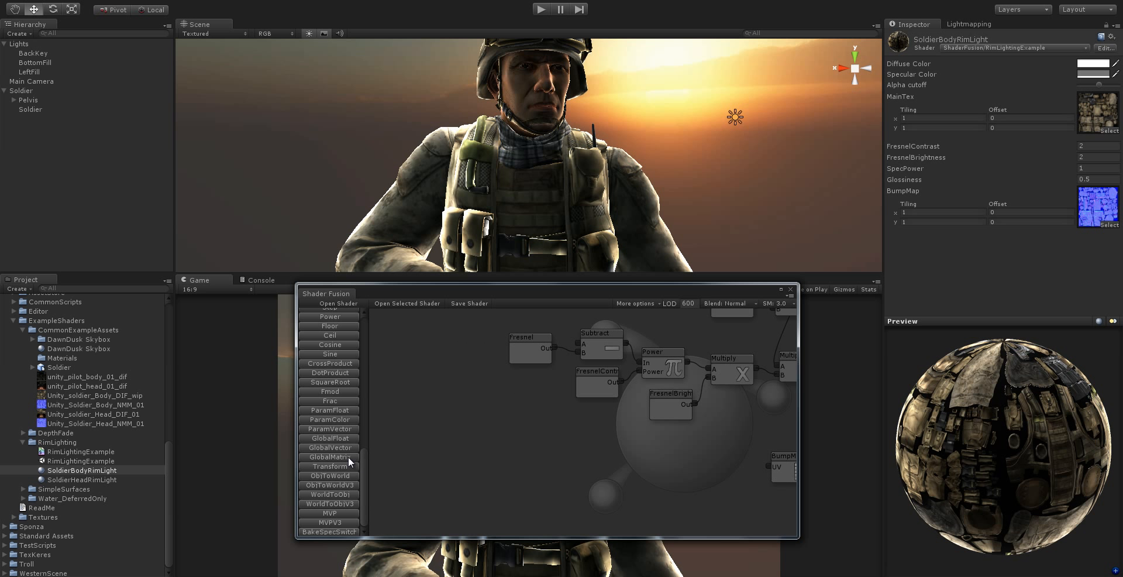
{"action": "left_click_drag", "start_coordinate": [363, 479], "coordinate": [353, 425]}
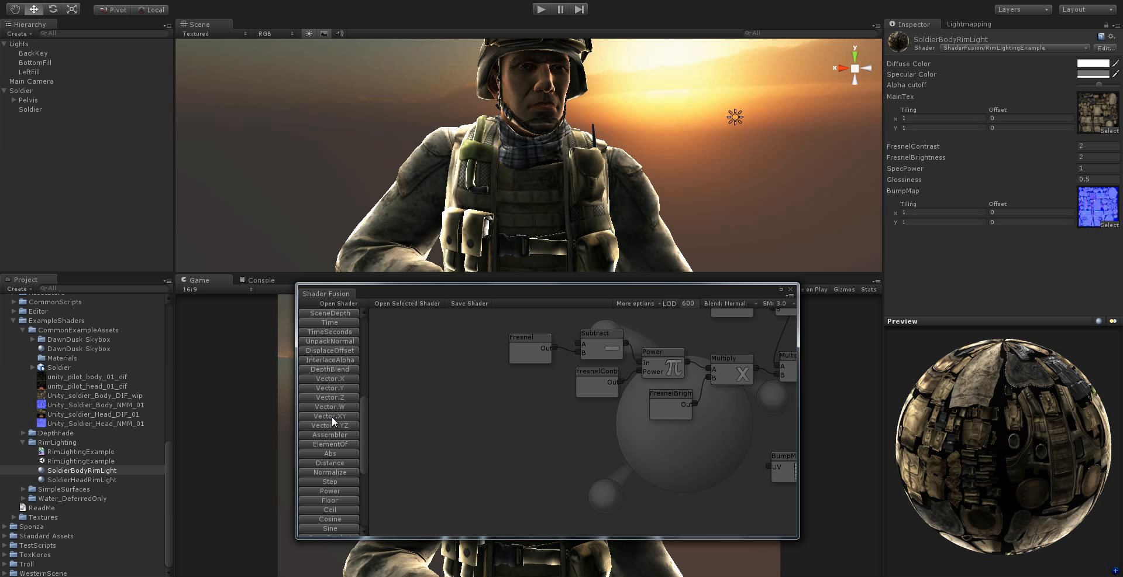
{"action": "left_click", "coordinate": [328, 417]}
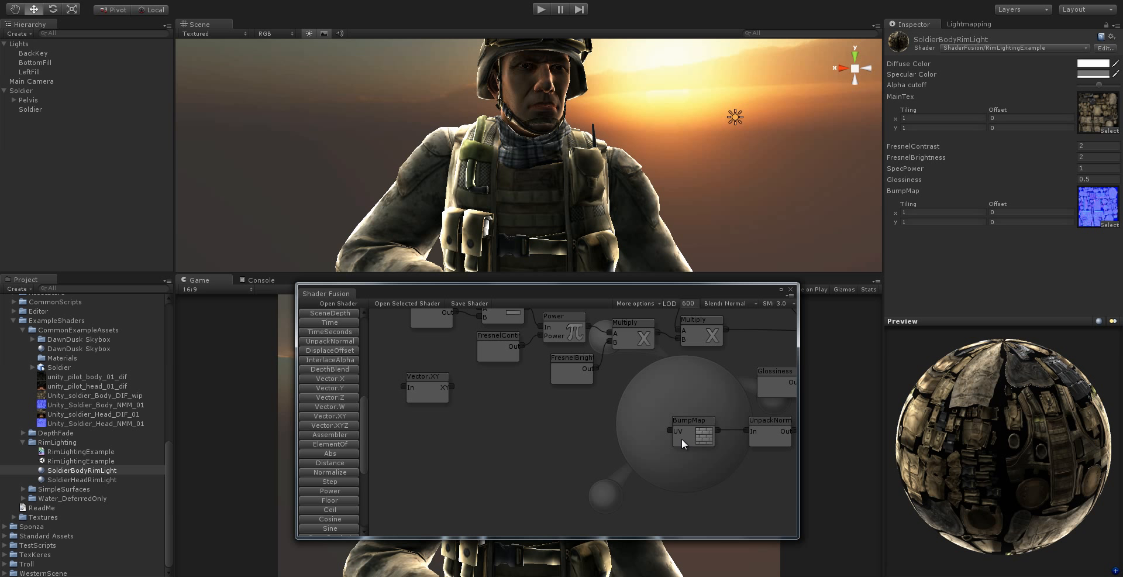
{"action": "left_click_drag", "start_coordinate": [682, 437], "coordinate": [402, 387]}
{"action": "middle_click_drag", "start_coordinate": [406, 403], "coordinate": [544, 390]}
{"action": "left_click_drag", "start_coordinate": [544, 388], "coordinate": [478, 430]}
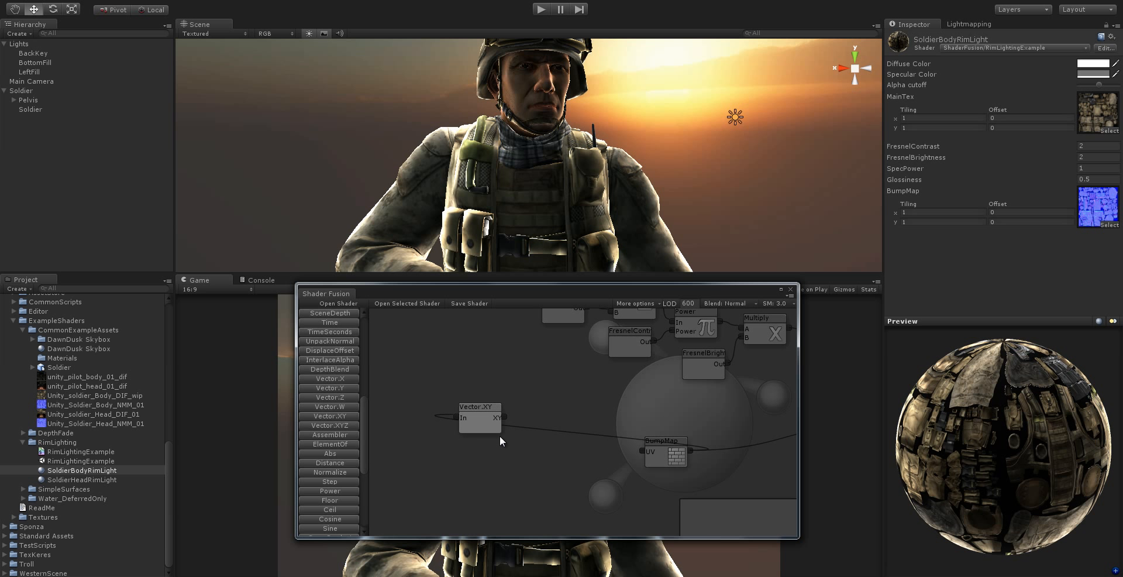
Step: Add a Subtract node, connect the Vector.XY output to its A input, and set B to 0.5
{"action": "middle_click_drag", "start_coordinate": [362, 340], "coordinate": [422, 384]}
{"action": "left_click_drag", "start_coordinate": [366, 428], "coordinate": [365, 345]}
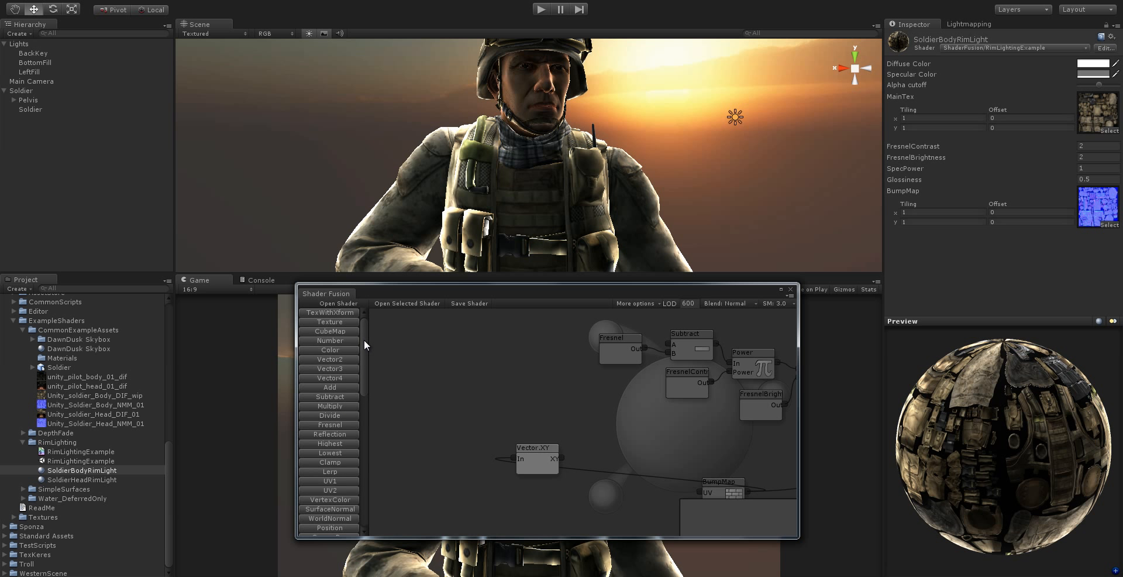
{"action": "left_click_drag", "start_coordinate": [335, 396], "coordinate": [513, 398]}
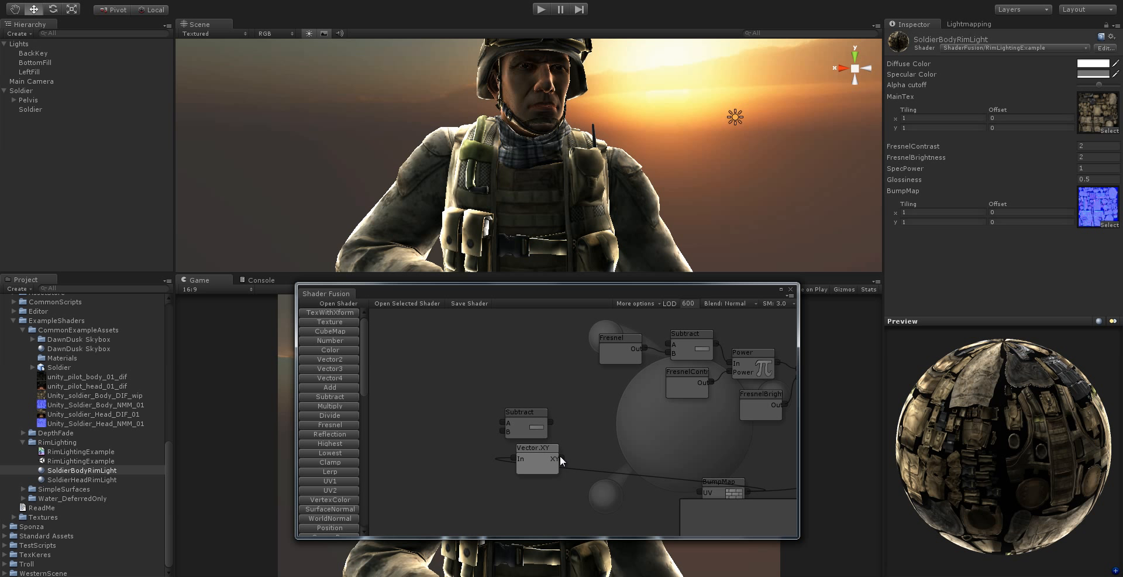
{"action": "left_click_drag", "start_coordinate": [540, 461], "coordinate": [517, 465]}
{"action": "left_click_drag", "start_coordinate": [518, 427], "coordinate": [532, 424]}
{"action": "left_click_drag", "start_coordinate": [539, 460], "coordinate": [560, 422]}
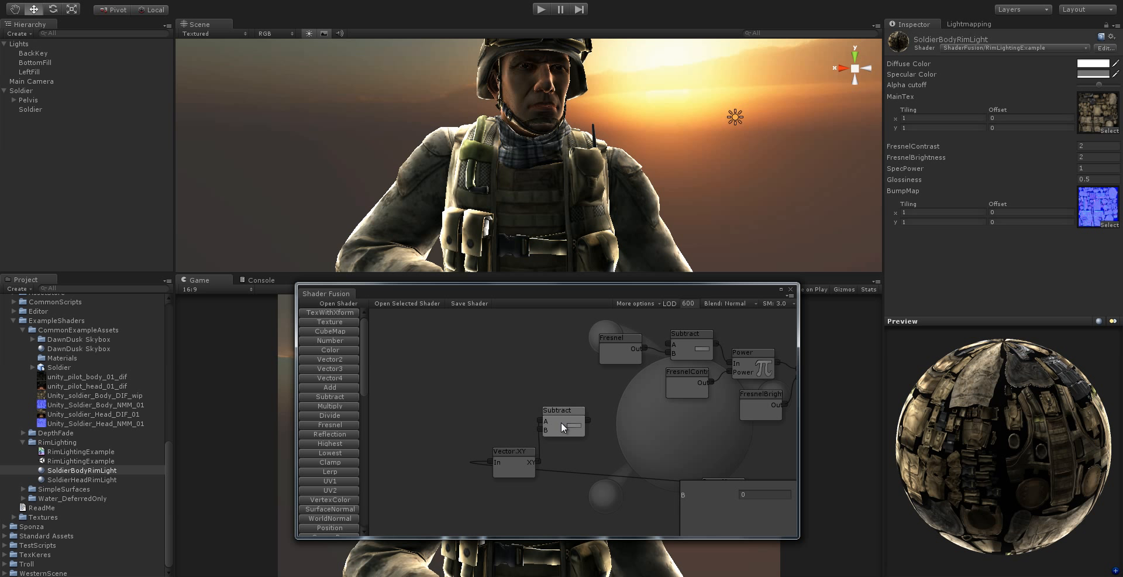
{"action": "left_click", "coordinate": [765, 495]}
{"action": "type", "text": "0.5"}
{"action": "middle_click_drag", "start_coordinate": [521, 472], "coordinate": [546, 450]}
{"action": "left_click_drag", "start_coordinate": [550, 440], "coordinate": [527, 453]}
{"action": "left_click_drag", "start_coordinate": [581, 400], "coordinate": [567, 425]}
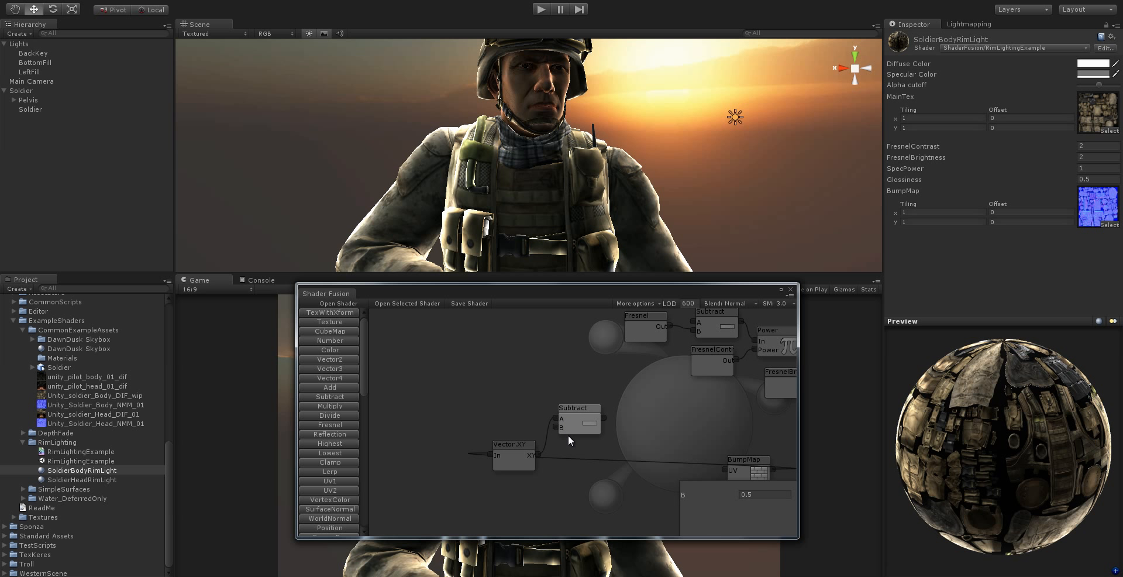
Step: Stack the new Subtract above Vector.XY, then add a Multiply node taking the Subtract output in A, with B set to 2
{"action": "middle_click_drag", "start_coordinate": [567, 439], "coordinate": [564, 480]}
{"action": "left_click", "coordinate": [513, 499]}
{"action": "left_click_drag", "start_coordinate": [566, 461], "coordinate": [542, 469]}
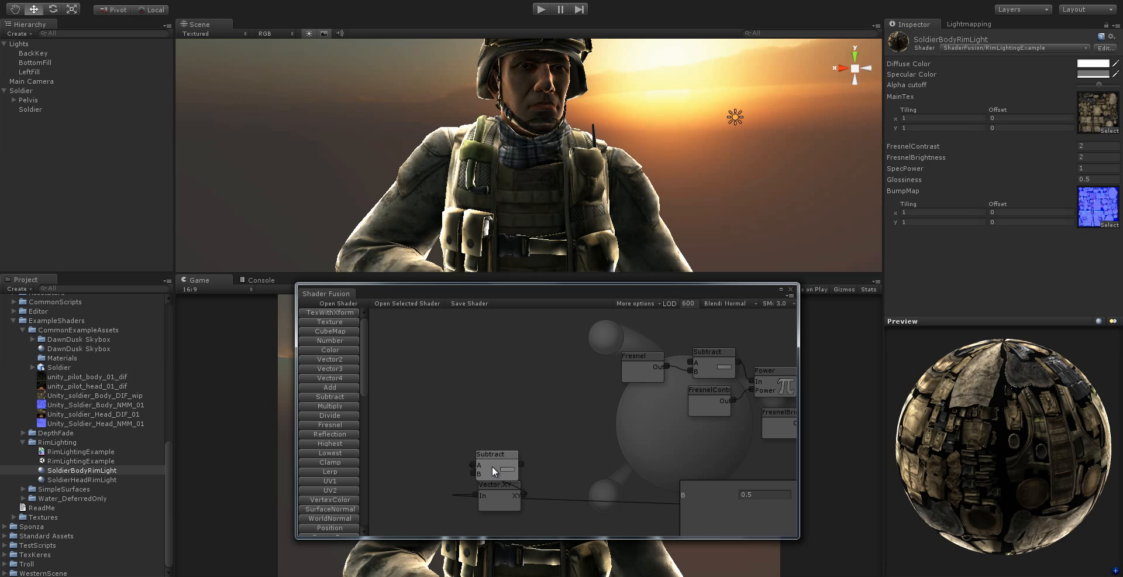
{"action": "left_click_drag", "start_coordinate": [493, 466], "coordinate": [492, 426]}
{"action": "left_click", "coordinate": [317, 405]}
{"action": "type", "text": "2"}
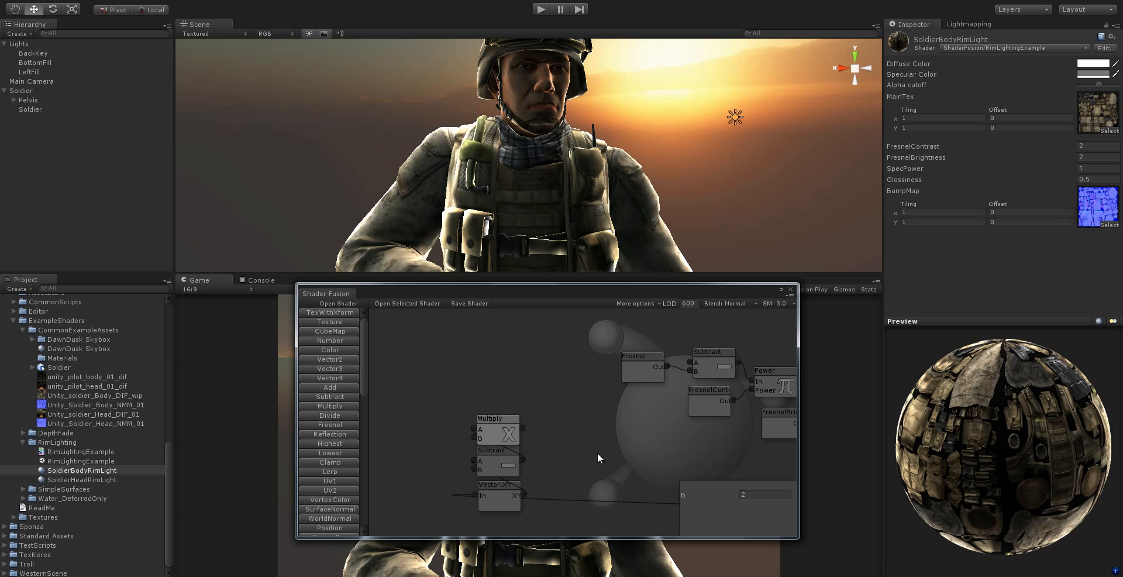
{"action": "middle_click_drag", "start_coordinate": [598, 453], "coordinate": [593, 454]}
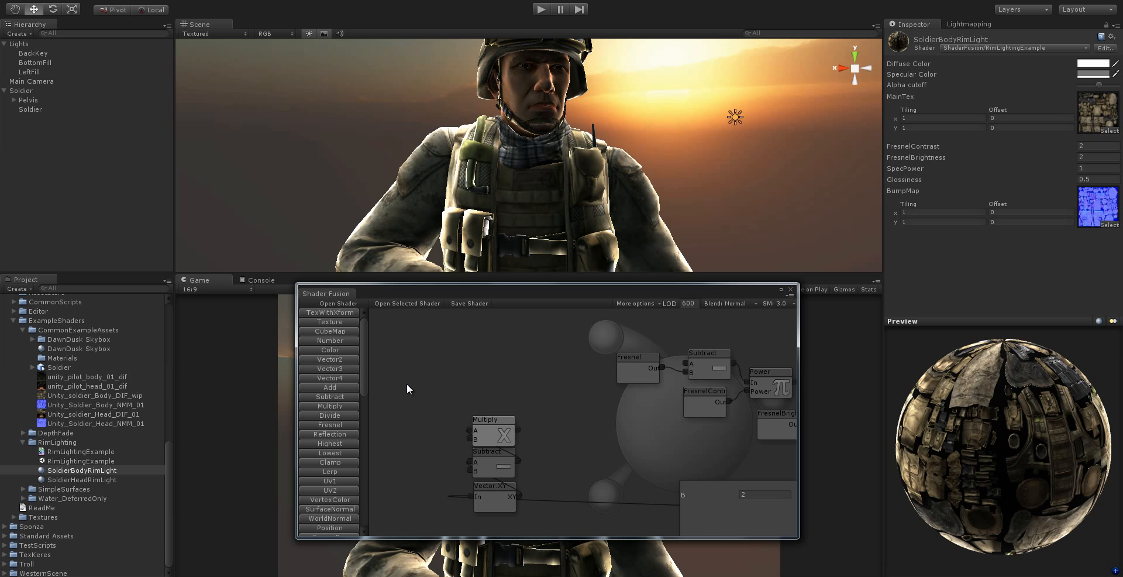
{"action": "middle_click_drag", "start_coordinate": [575, 424], "coordinate": [588, 408]}
{"action": "middle_click_drag", "start_coordinate": [514, 378], "coordinate": [514, 395]}
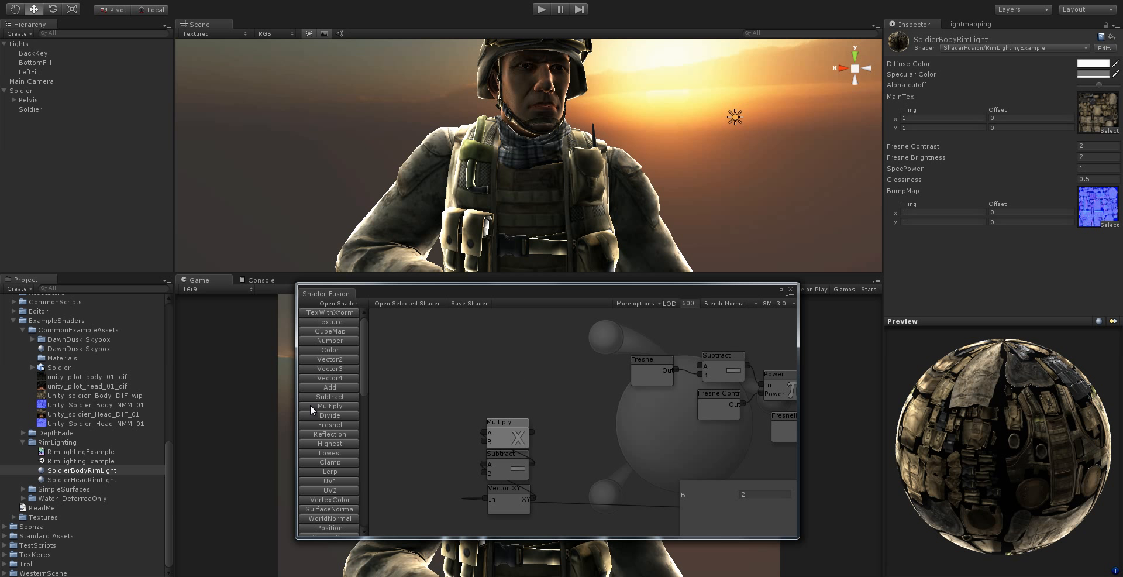
Step: Add an Assembler node and place it beside the new Multiply node
{"action": "scroll", "coordinate": [327, 436], "scroll_direction": "down", "scroll_amount": 5}
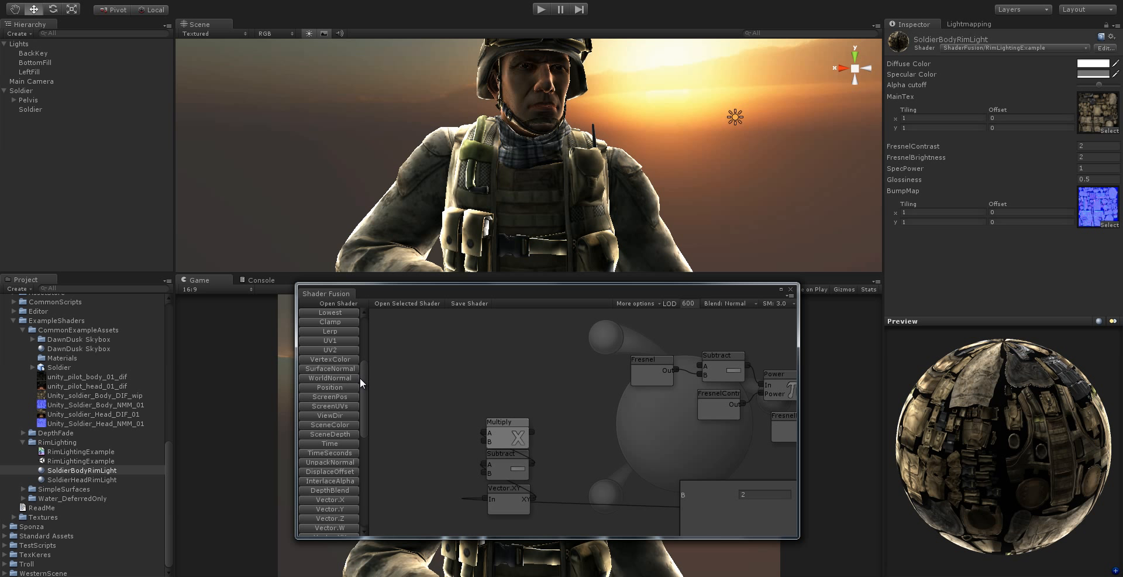
{"action": "left_click_drag", "start_coordinate": [361, 379], "coordinate": [362, 401]}
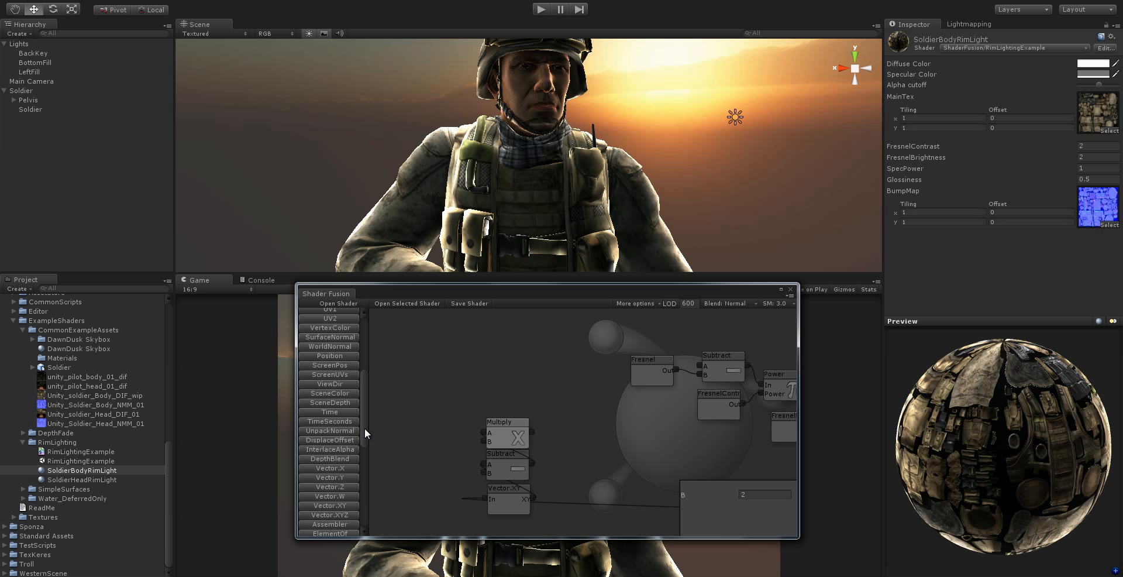
{"action": "mouse_move", "coordinate": [364, 427]}
{"action": "left_mouse_down"}
{"action": "mouse_move", "coordinate": [366, 412]}
{"action": "mouse_move", "coordinate": [363, 437]}
{"action": "left_mouse_up"}
{"action": "left_click", "coordinate": [353, 410]}
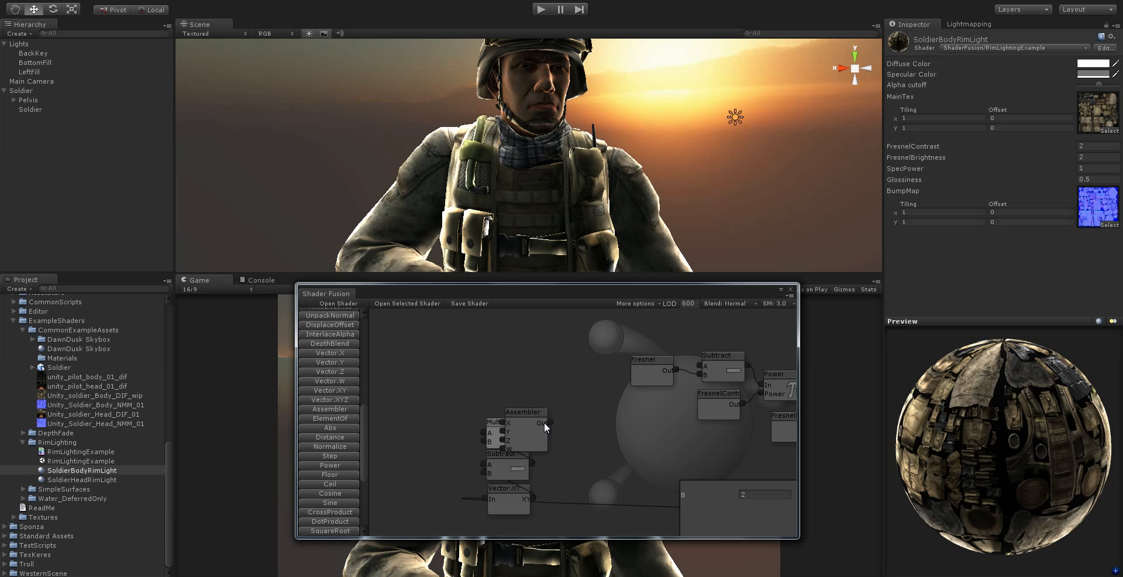
{"action": "left_click_drag", "start_coordinate": [544, 422], "coordinate": [574, 422]}
{"action": "left_click_drag", "start_coordinate": [557, 459], "coordinate": [570, 436]}
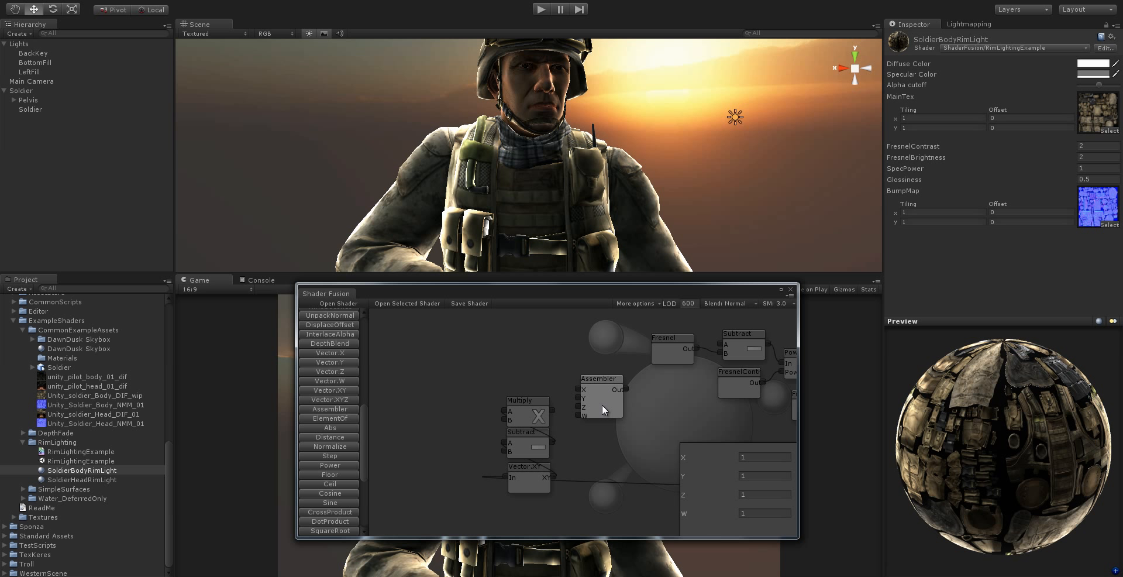
{"action": "left_click_drag", "start_coordinate": [602, 404], "coordinate": [573, 424]}
Step: Disconnect the Fresnel node from the Subtract feeding Power and move it away from that chain
{"action": "left_click", "coordinate": [641, 370]}
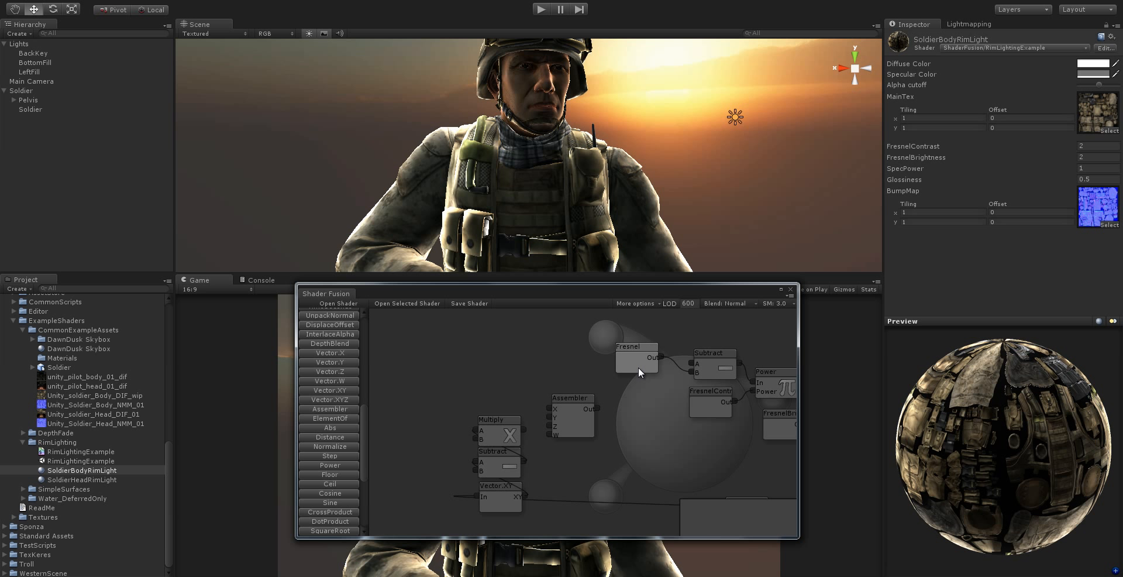
{"action": "left_click_drag", "start_coordinate": [662, 356], "coordinate": [602, 342]}
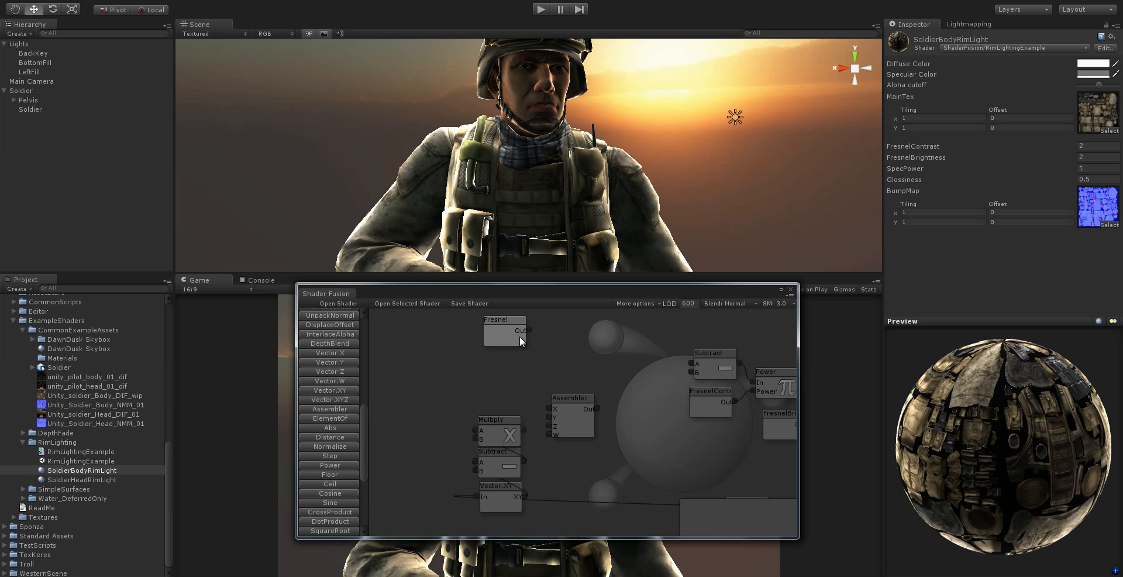
{"action": "left_click_drag", "start_coordinate": [519, 339], "coordinate": [486, 341]}
Step: Add Vector.X and Vector.Y nodes and connect the new Multiply node's output to both of their In inputs
{"action": "left_click_drag", "start_coordinate": [574, 460], "coordinate": [638, 397]}
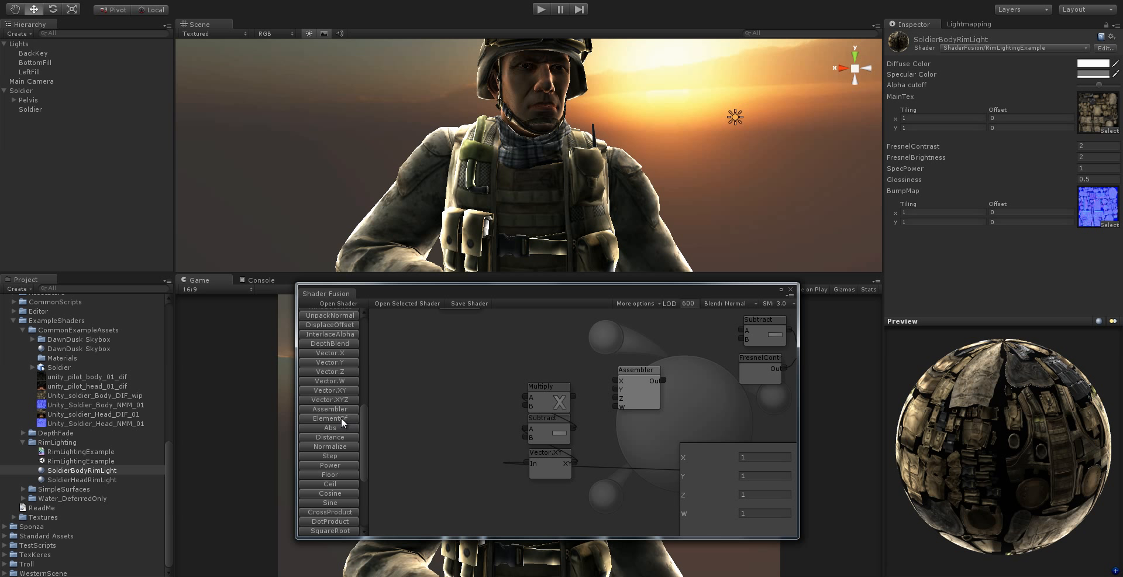
{"action": "left_click", "coordinate": [329, 355]}
{"action": "left_click", "coordinate": [332, 363]}
{"action": "left_click_drag", "start_coordinate": [522, 423], "coordinate": [524, 378]}
{"action": "left_click_drag", "start_coordinate": [503, 458], "coordinate": [548, 391]}
{"action": "left_click_drag", "start_coordinate": [541, 358], "coordinate": [546, 338]}
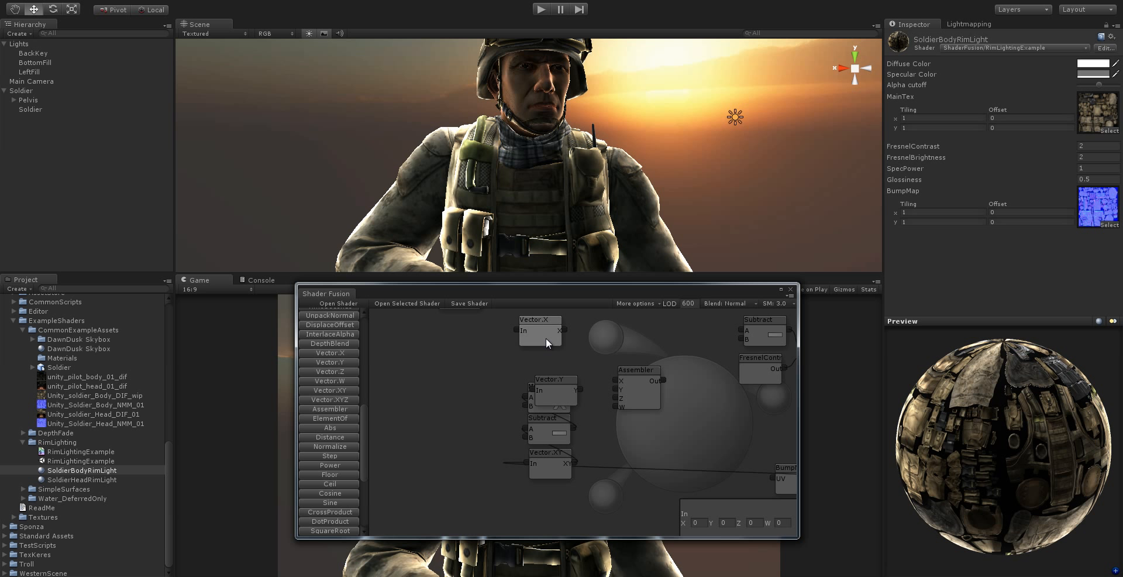
{"action": "left_click_drag", "start_coordinate": [556, 392], "coordinate": [560, 335]}
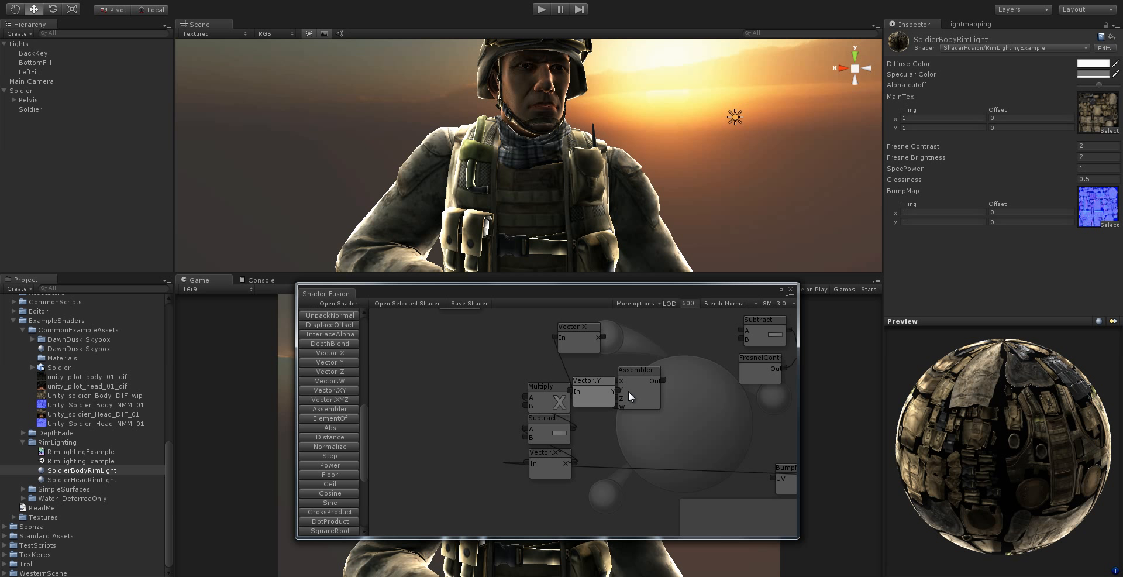
Step: Arrange the Vector.X and Vector.Y nodes beside the Assembler and connect their outputs to its X and Y inputs
{"action": "left_click_drag", "start_coordinate": [628, 391], "coordinate": [656, 401]}
{"action": "left_click_drag", "start_coordinate": [589, 394], "coordinate": [595, 405]}
{"action": "left_click_drag", "start_coordinate": [572, 345], "coordinate": [595, 375]}
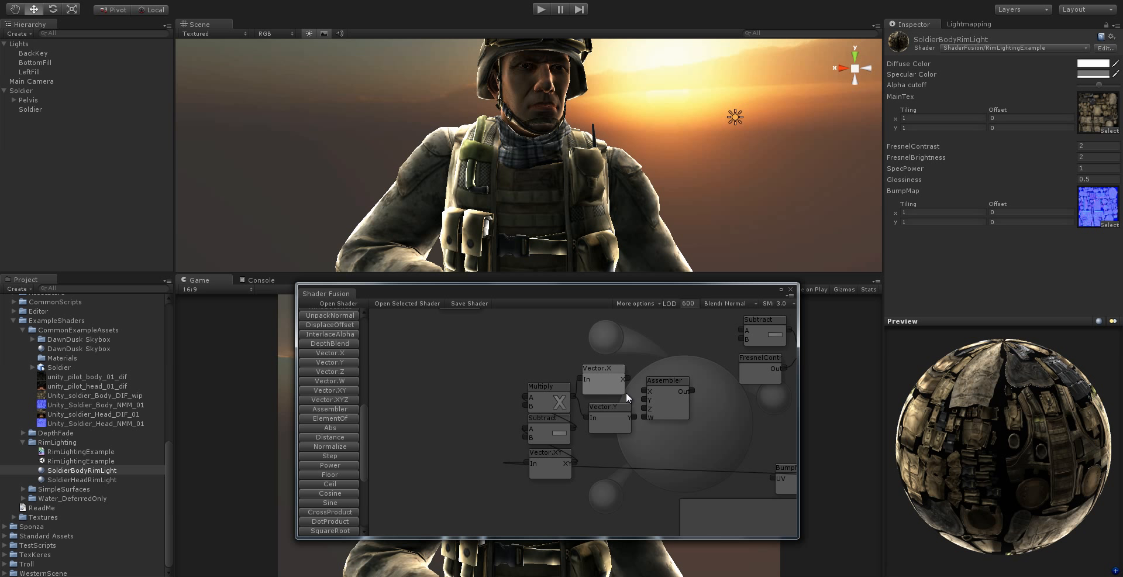
{"action": "left_click_drag", "start_coordinate": [663, 405], "coordinate": [644, 372]}
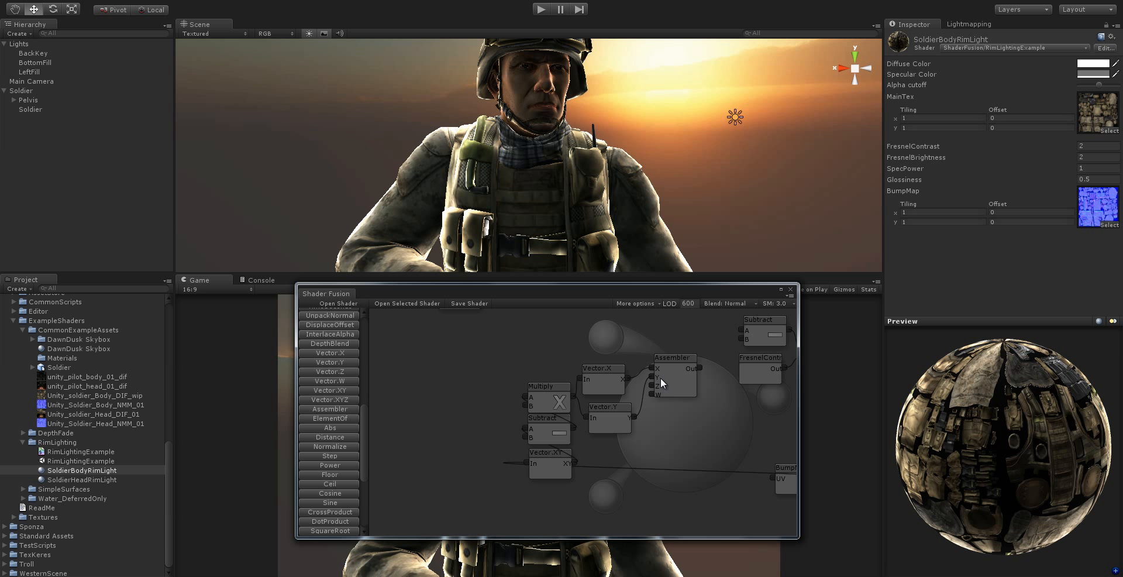
{"action": "left_click_drag", "start_coordinate": [661, 377], "coordinate": [671, 382]}
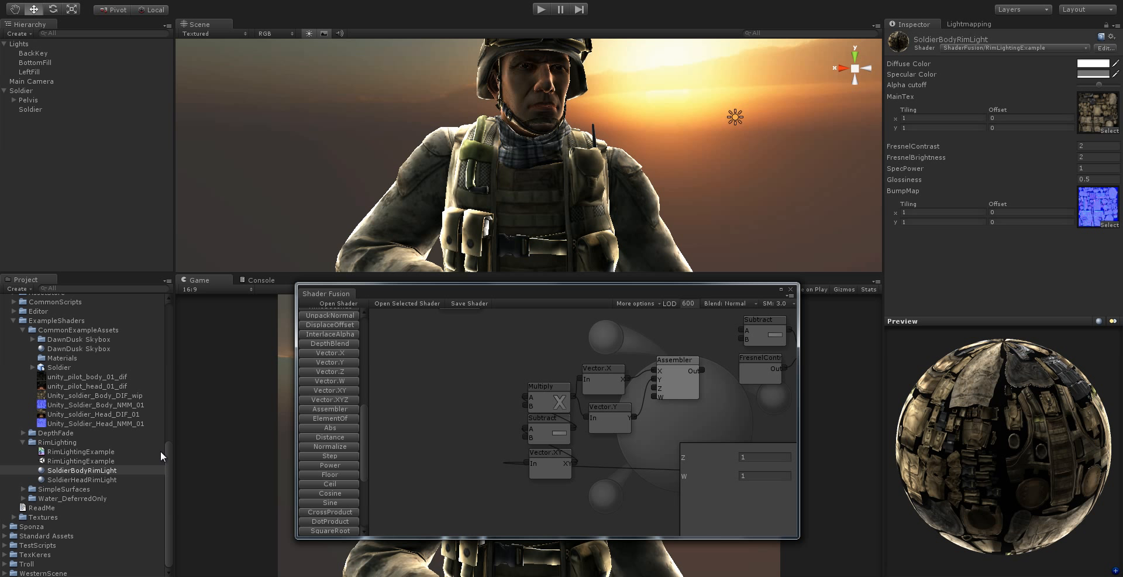
Step: Add two Number nodes below Vector.Y and connect one with value 1 to the Assembler's Z input
{"action": "scroll", "coordinate": [351, 389], "scroll_direction": "up", "scroll_amount": 10}
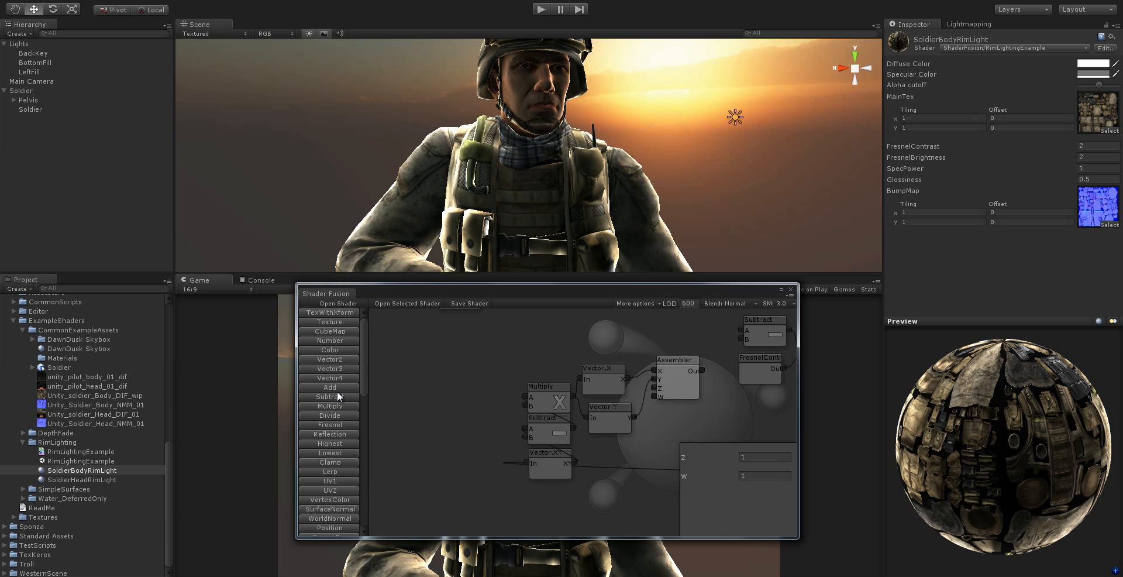
{"action": "left_click", "coordinate": [334, 340]}
{"action": "left_click_drag", "start_coordinate": [517, 422], "coordinate": [630, 469]}
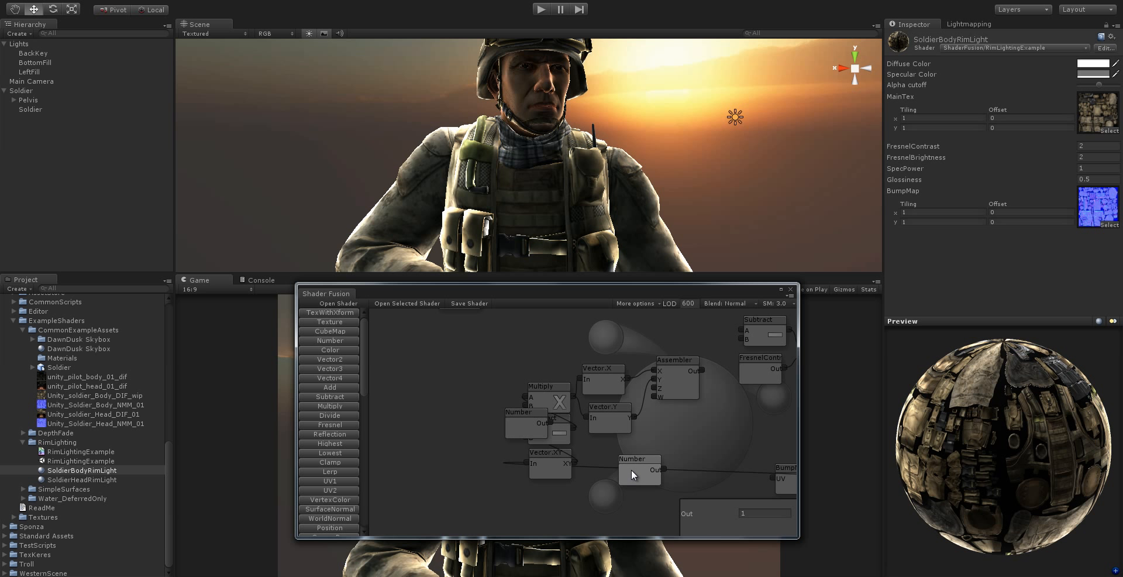
{"action": "left_click_drag", "start_coordinate": [533, 428], "coordinate": [660, 444]}
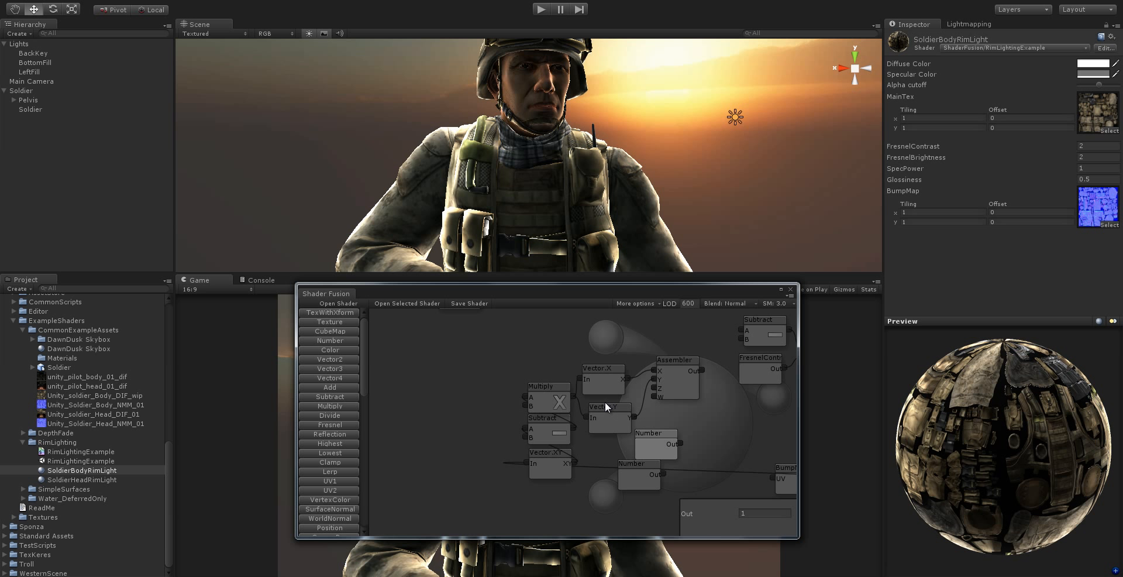
{"action": "left_click_drag", "start_coordinate": [604, 393], "coordinate": [603, 366]}
{"action": "left_click_drag", "start_coordinate": [608, 428], "coordinate": [659, 393]}
{"action": "left_click_drag", "start_coordinate": [657, 455], "coordinate": [656, 399]}
Step: Set the second Number node to 0 and connect it to the Assembler's W input
{"action": "left_click", "coordinate": [646, 482]}
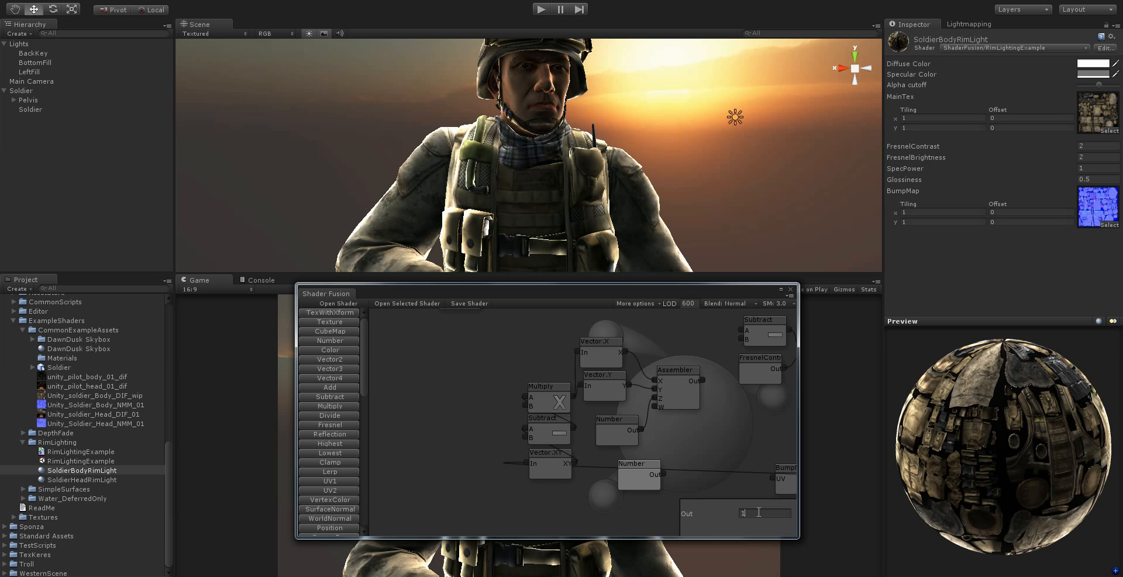
{"action": "key", "text": "BackSpace"}
{"action": "type", "text": "0"}
{"action": "left_click_drag", "start_coordinate": [633, 475], "coordinate": [655, 408]}
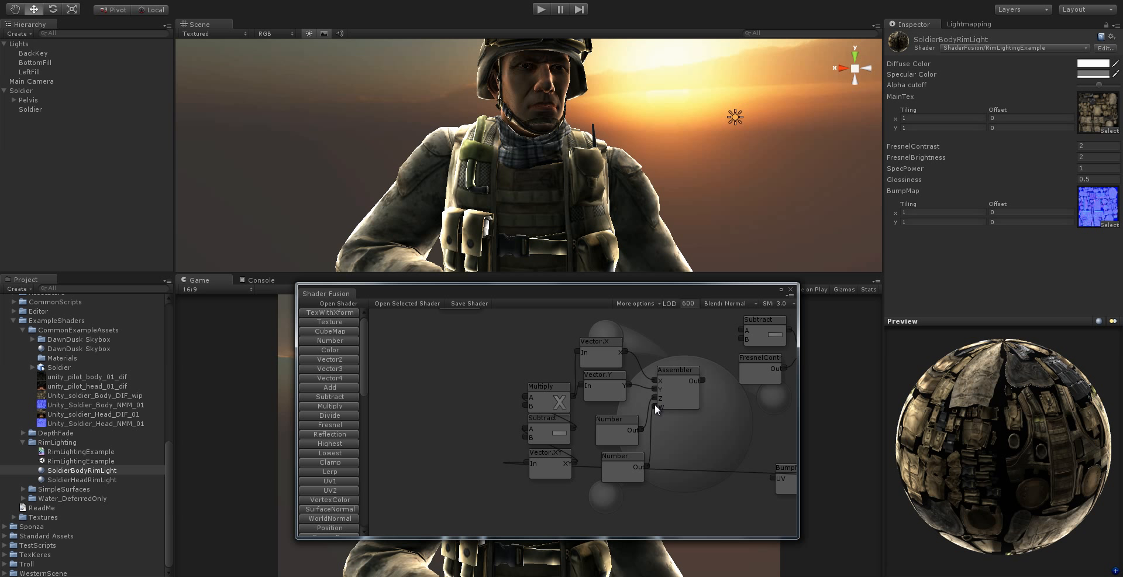
Step: Reposition the Assembler node close to the Vector.X, Vector.Y and Number nodes that feed it
{"action": "middle_click_drag", "start_coordinate": [678, 426], "coordinate": [688, 405]}
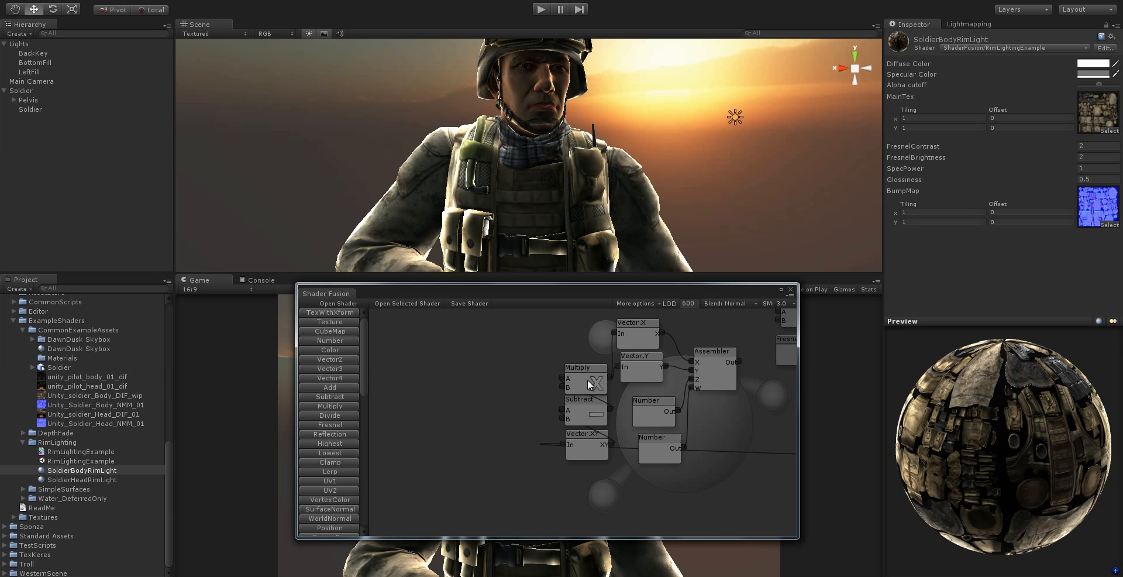
{"action": "mouse_move", "coordinate": [587, 378]}
{"action": "middle_mouse_down"}
{"action": "mouse_move", "coordinate": [591, 370]}
{"action": "mouse_move", "coordinate": [567, 384]}
{"action": "middle_mouse_up"}
{"action": "mouse_move", "coordinate": [712, 387]}
{"action": "middle_mouse_down"}
{"action": "mouse_move", "coordinate": [649, 412]}
{"action": "mouse_move", "coordinate": [631, 447]}
{"action": "middle_mouse_up"}
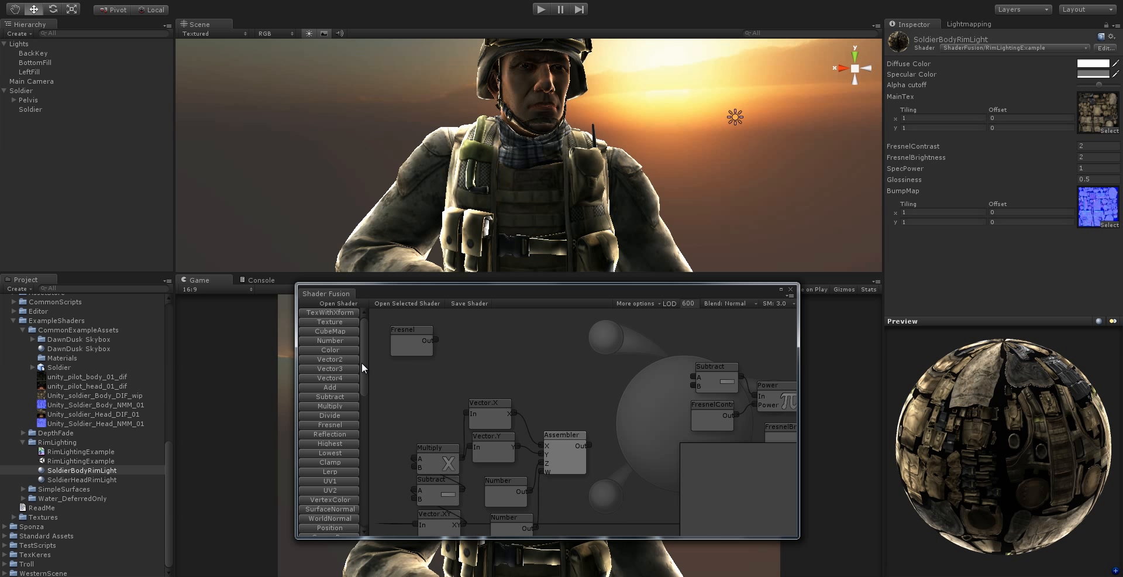
{"action": "left_click_drag", "start_coordinate": [368, 348], "coordinate": [373, 345]}
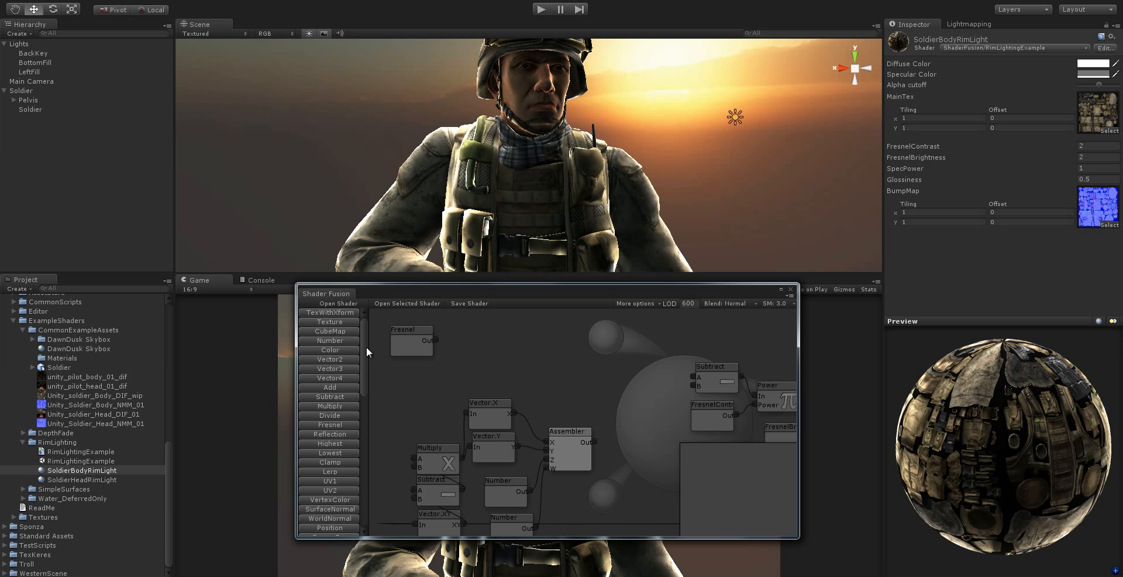
{"action": "left_click_drag", "start_coordinate": [573, 446], "coordinate": [563, 456]}
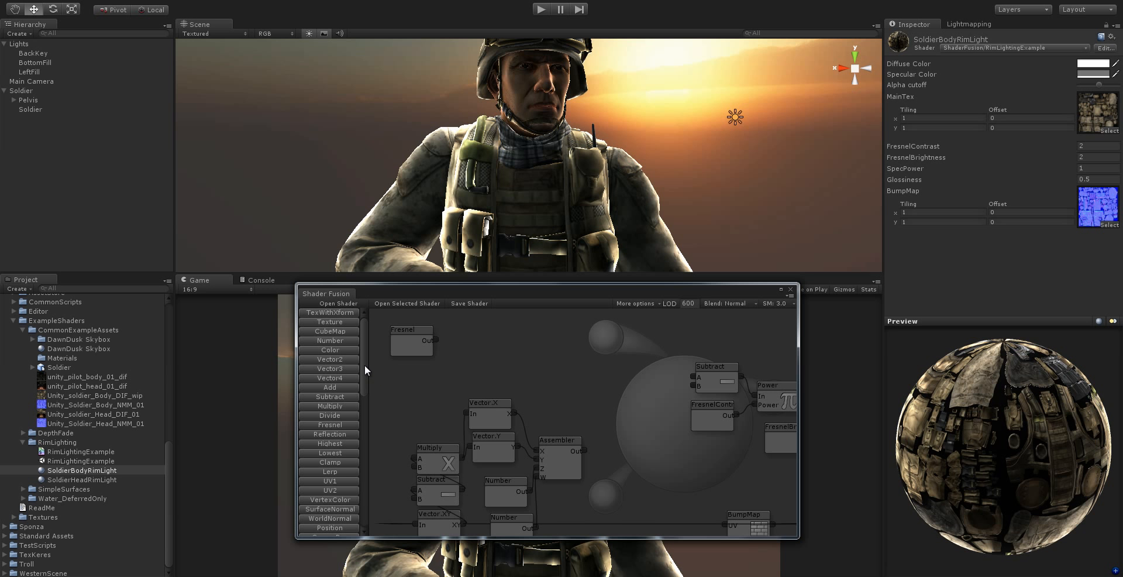
Step: Add a DotProduct node above the Assembler and connect the Assembler's output to its B input
{"action": "left_click_drag", "start_coordinate": [364, 364], "coordinate": [362, 485]}
{"action": "left_click_drag", "start_coordinate": [346, 399], "coordinate": [590, 406]}
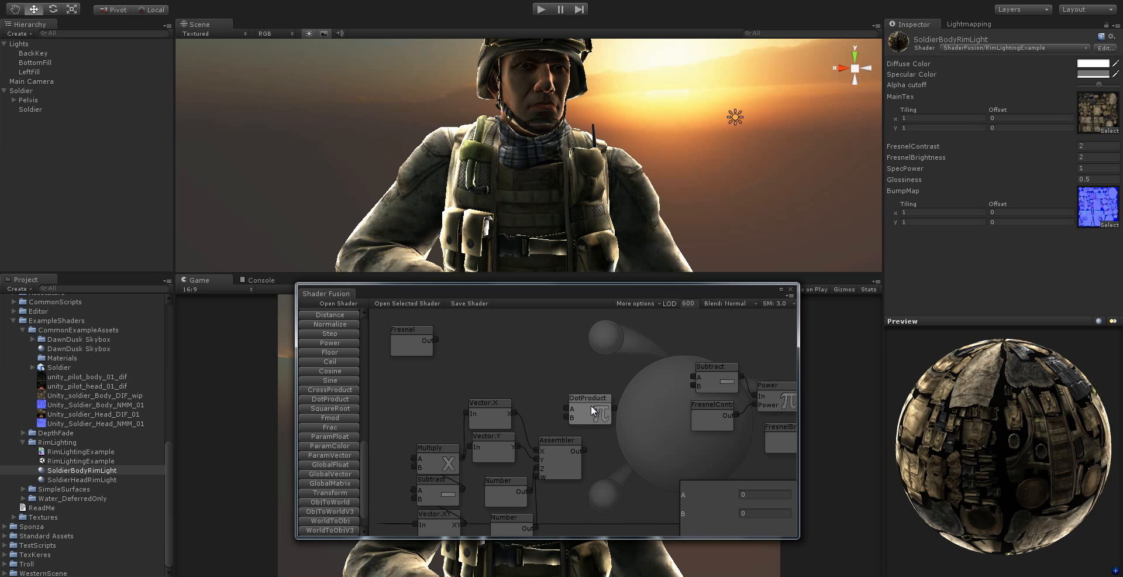
{"action": "left_click", "coordinate": [584, 451]}
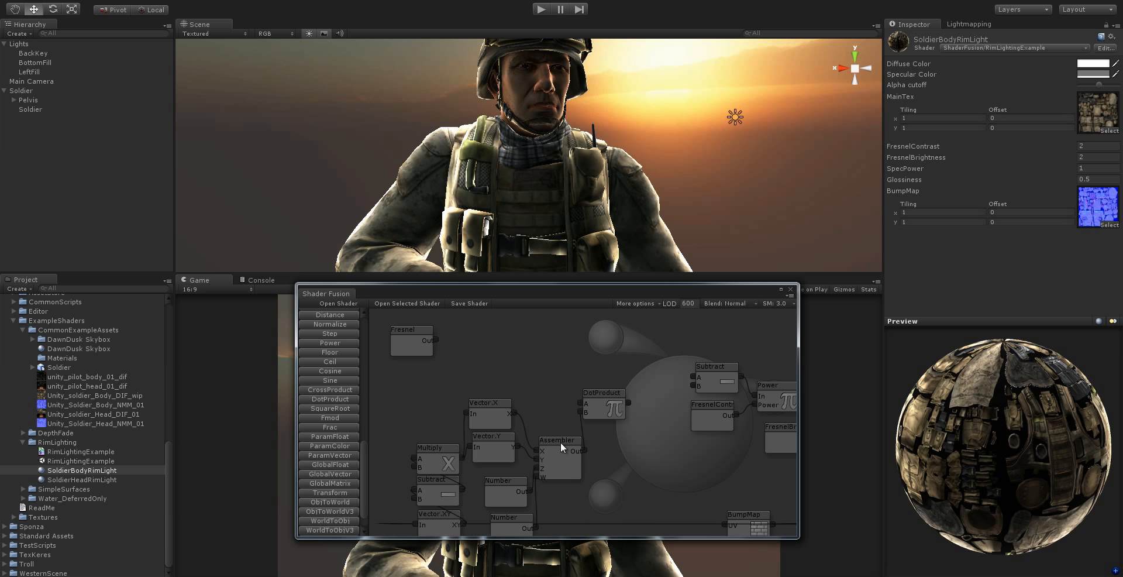
Step: Add a ViewDir node above the Vector.X node
{"action": "left_click_drag", "start_coordinate": [367, 440], "coordinate": [369, 391]}
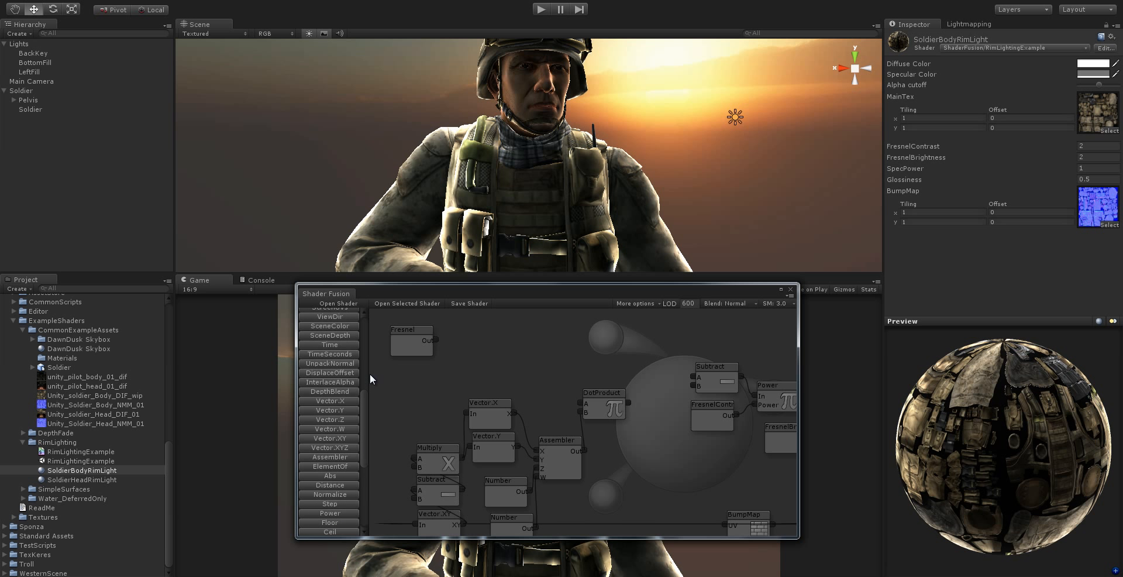
{"action": "scroll", "coordinate": [361, 381], "scroll_direction": "up", "scroll_amount": 6}
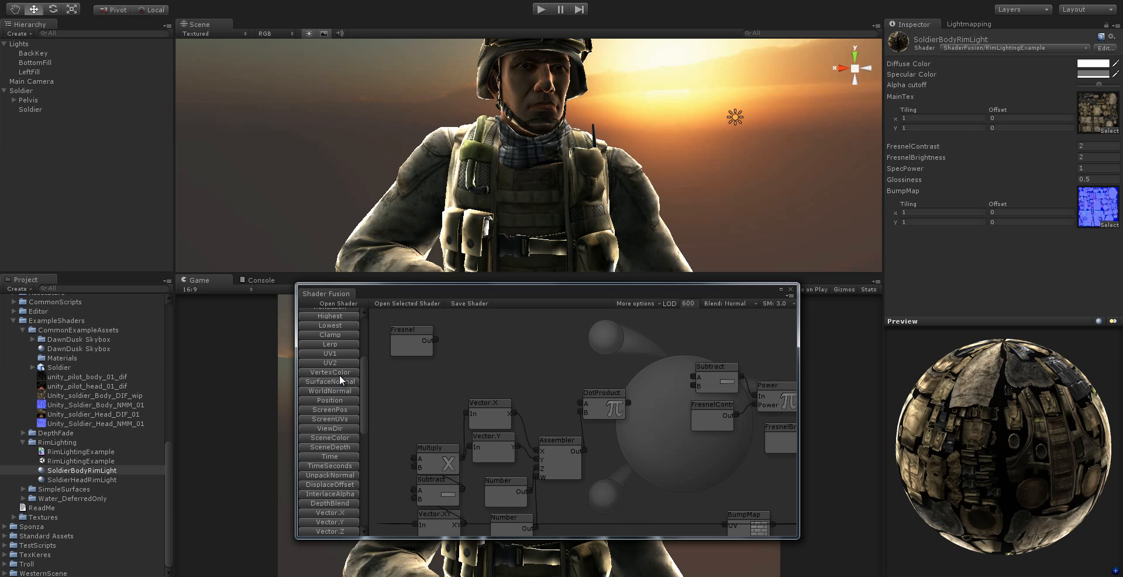
{"action": "left_click_drag", "start_coordinate": [363, 389], "coordinate": [364, 390]}
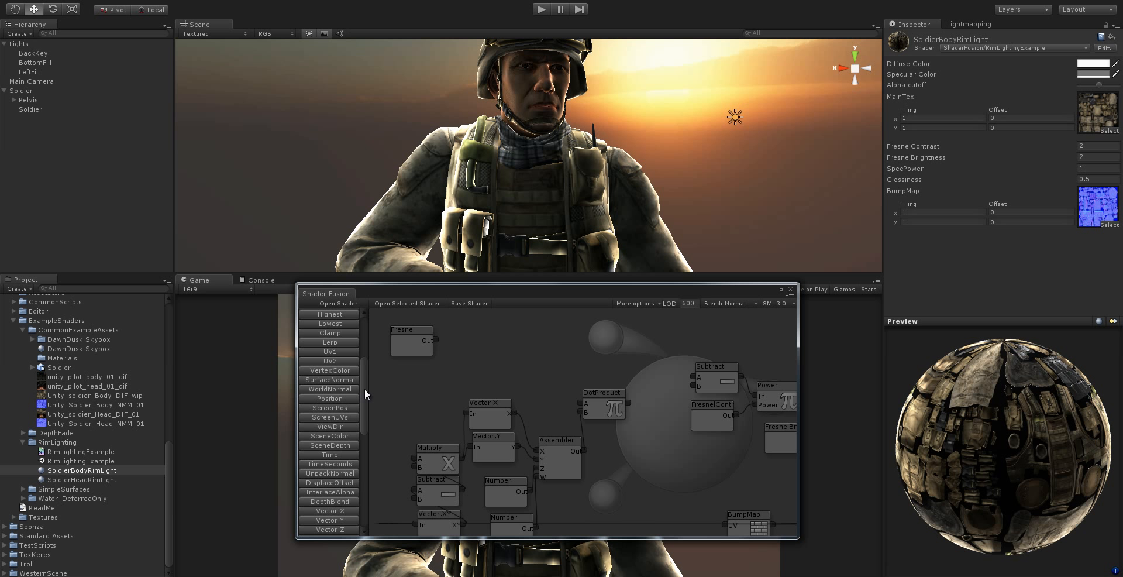
{"action": "left_click", "coordinate": [330, 423]}
{"action": "left_click_drag", "start_coordinate": [517, 433], "coordinate": [521, 380]}
Step: Add a Normalize node and connect ViewDir through it to the DotProduct's A input
{"action": "scroll", "coordinate": [334, 441], "scroll_direction": "down", "scroll_amount": 10}
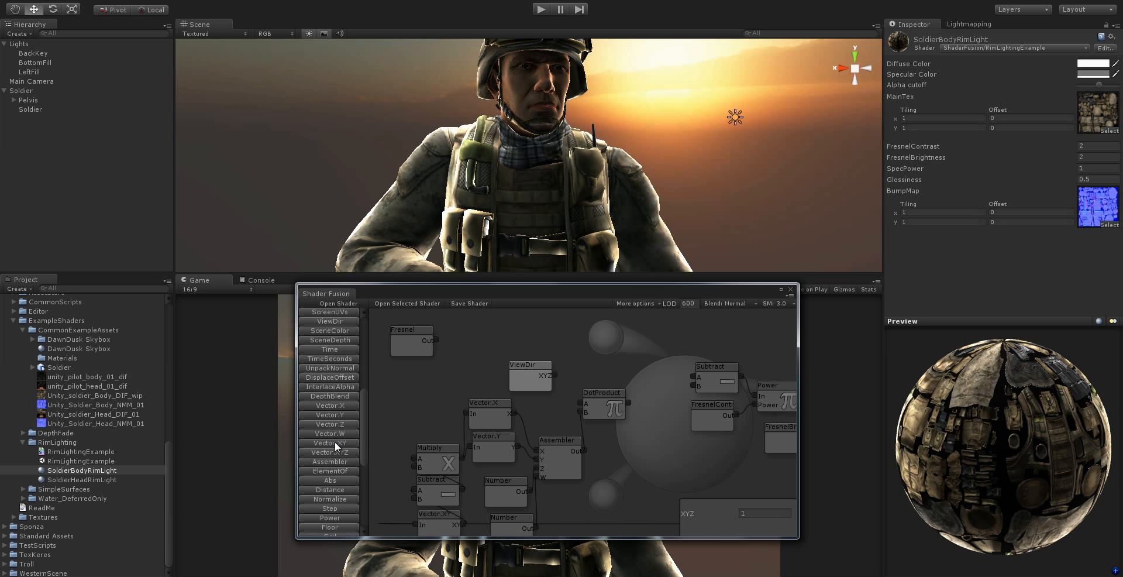
{"action": "scroll", "coordinate": [338, 427], "scroll_direction": "up", "scroll_amount": 3}
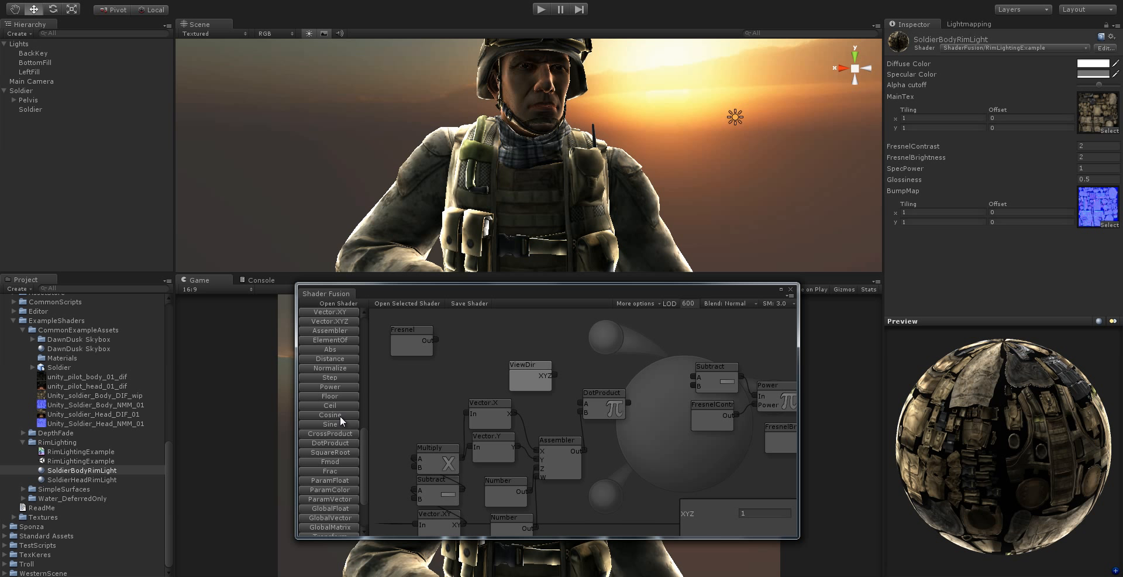
{"action": "left_click", "coordinate": [340, 369]}
{"action": "left_click_drag", "start_coordinate": [597, 410], "coordinate": [622, 414]}
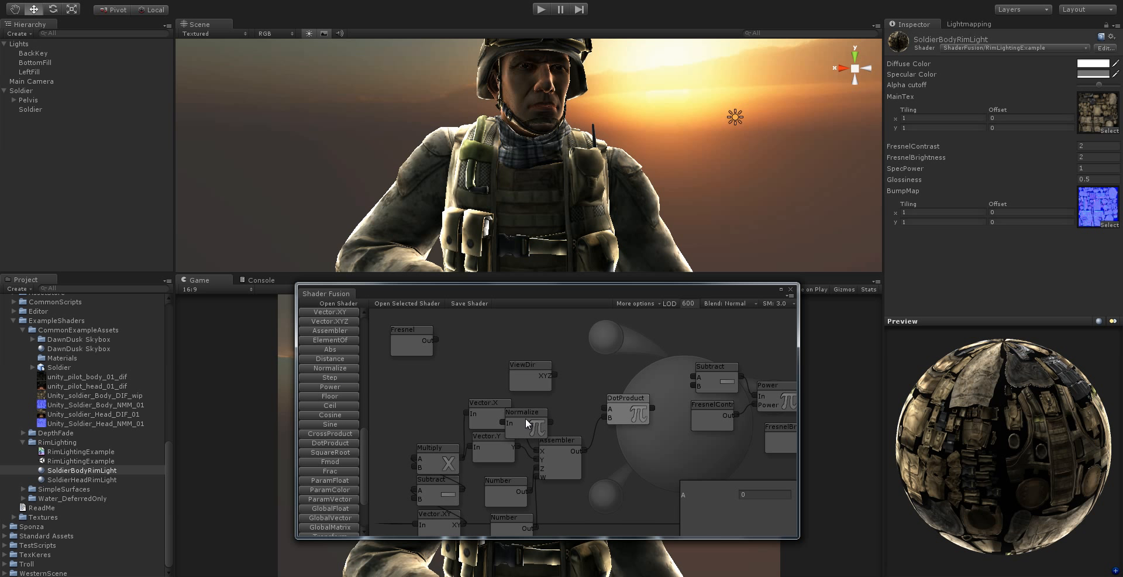
{"action": "left_click_drag", "start_coordinate": [521, 388], "coordinate": [493, 389]}
{"action": "left_click_drag", "start_coordinate": [521, 427], "coordinate": [542, 387]}
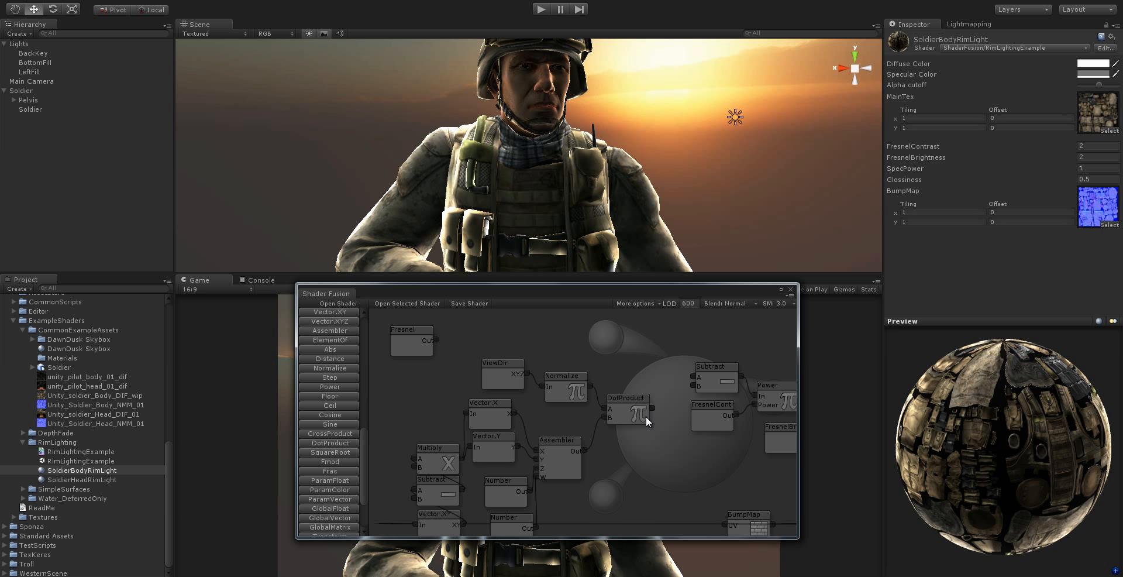
Step: Tidy the Normalize and DotProduct nodes into a compact layout beside ViewDir and the Assembler
{"action": "middle_click_drag", "start_coordinate": [641, 430], "coordinate": [612, 444]}
{"action": "left_click_drag", "start_coordinate": [598, 428], "coordinate": [589, 441]}
{"action": "left_click_drag", "start_coordinate": [529, 396], "coordinate": [527, 396]}
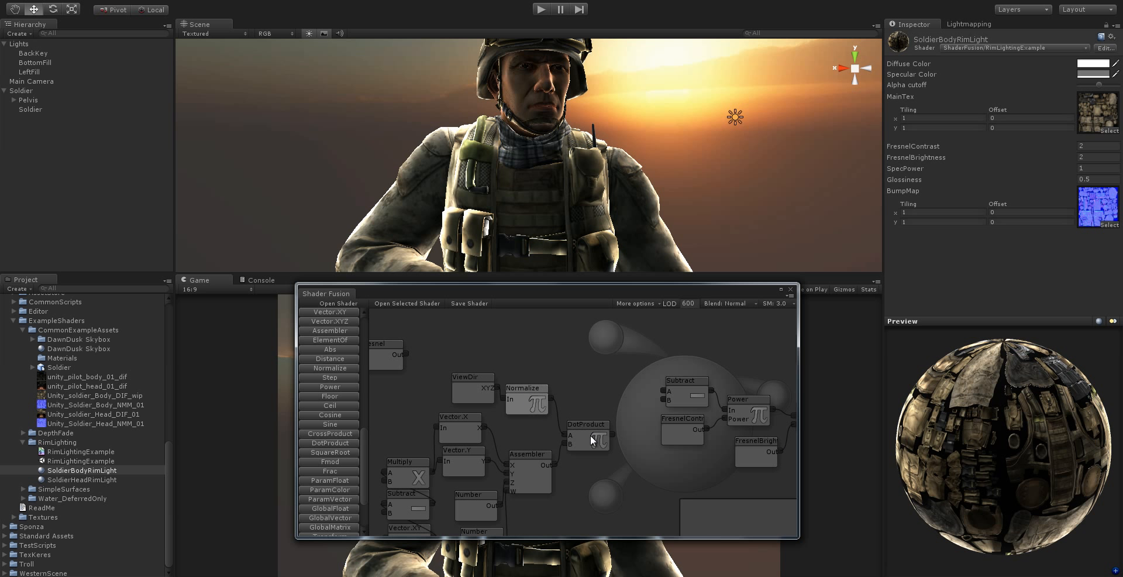
{"action": "left_click_drag", "start_coordinate": [591, 435], "coordinate": [594, 428]}
Step: Connect the DotProduct's output to the B input of the Subtract node that feeds Power
{"action": "middle_click_drag", "start_coordinate": [604, 420], "coordinate": [538, 450]}
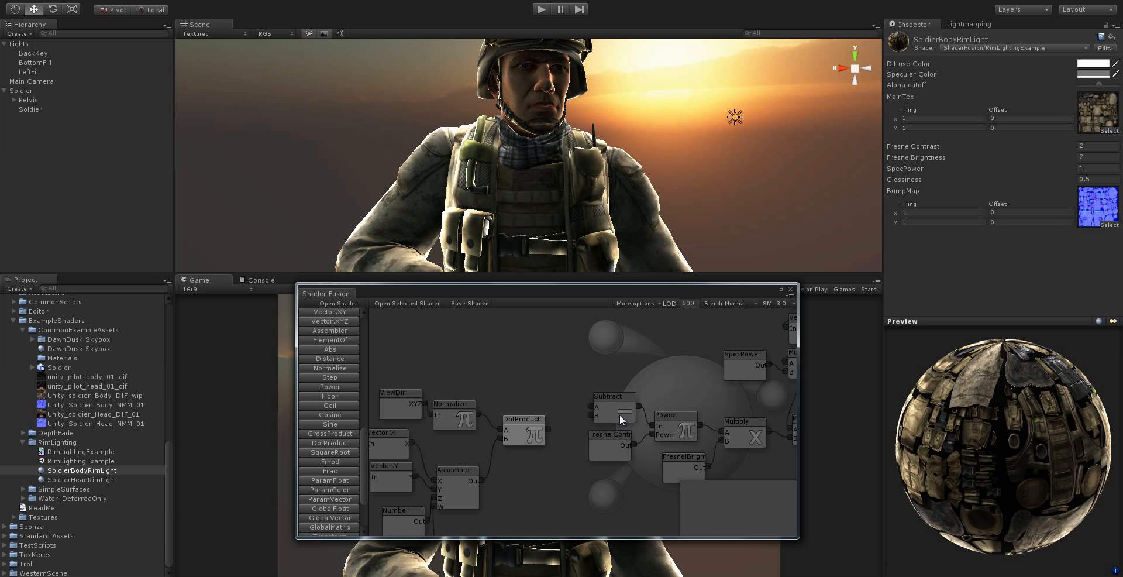
{"action": "left_click_drag", "start_coordinate": [623, 411], "coordinate": [621, 410]}
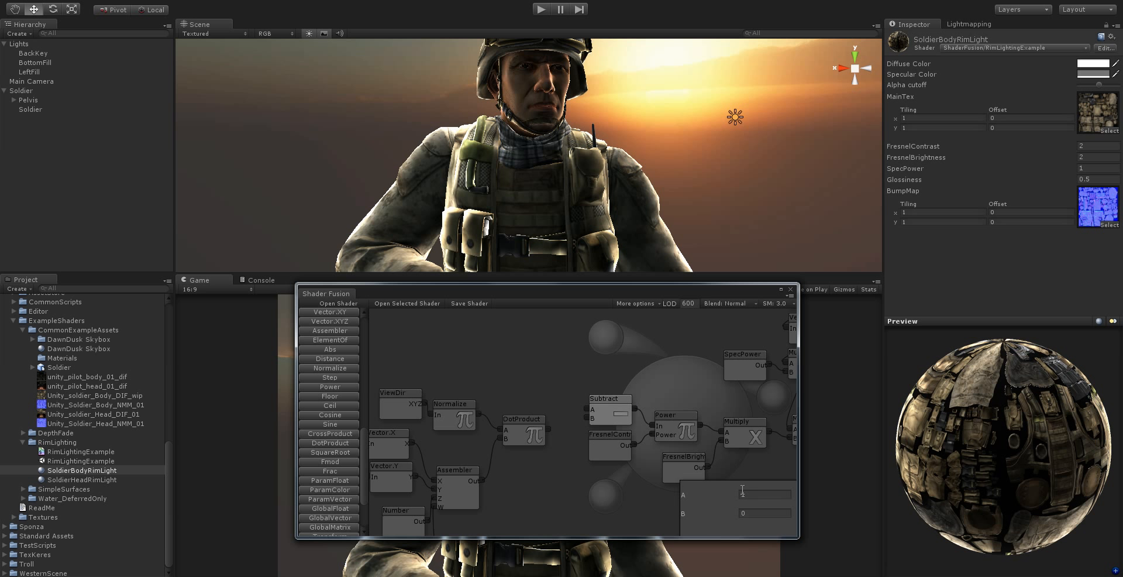
{"action": "left_click", "coordinate": [550, 427]}
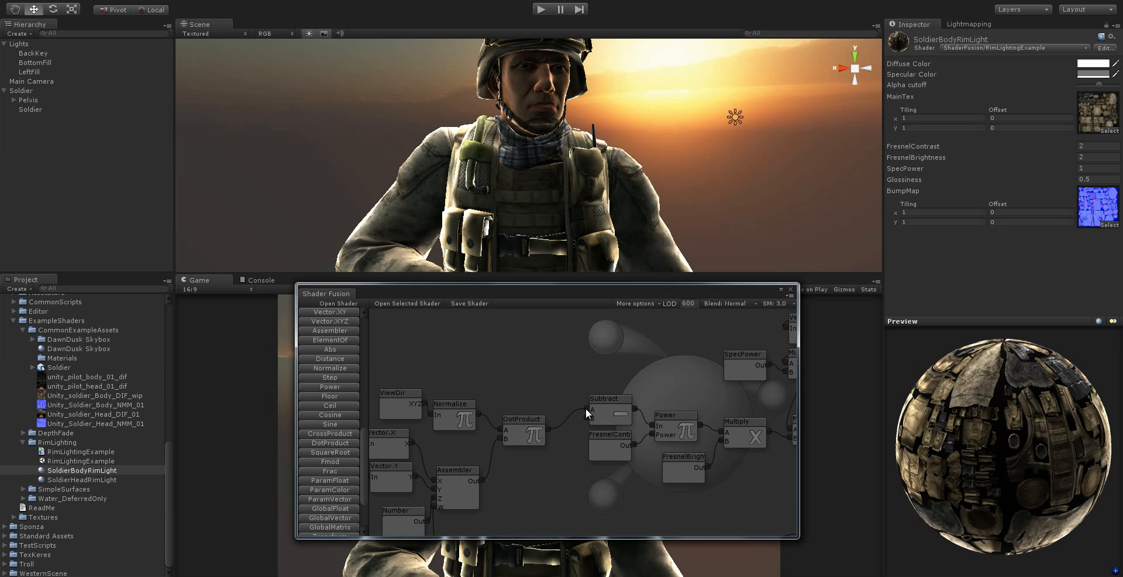
{"action": "left_click", "coordinate": [598, 419]}
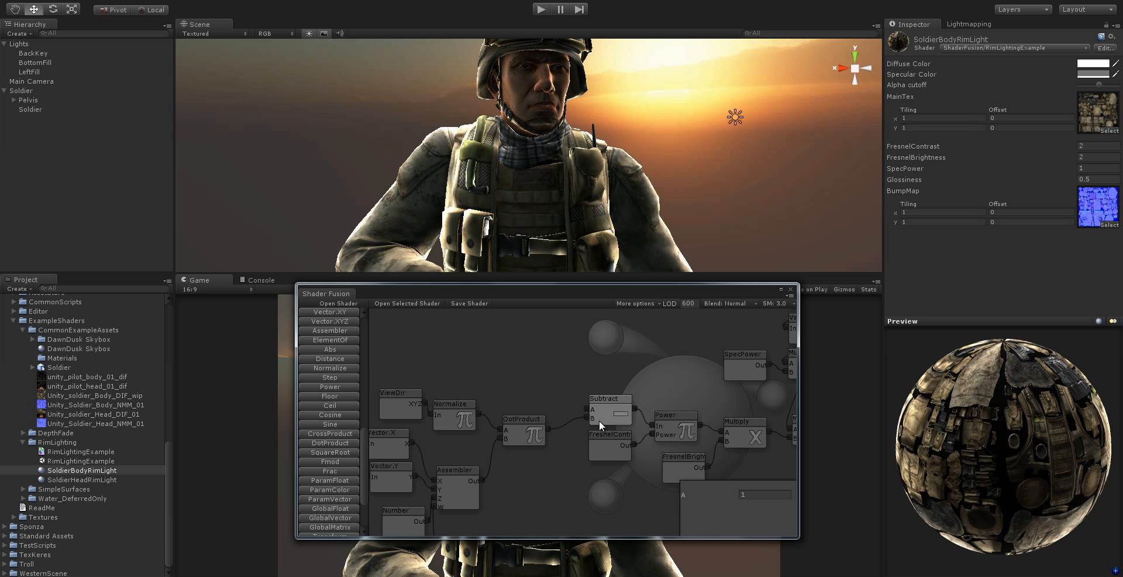
{"action": "left_click", "coordinate": [599, 450]}
Step: Save the shader and move its graph window off the Game view to check the rim lighting on the soldier
{"action": "left_click", "coordinate": [525, 392]}
{"action": "left_click", "coordinate": [467, 303]}
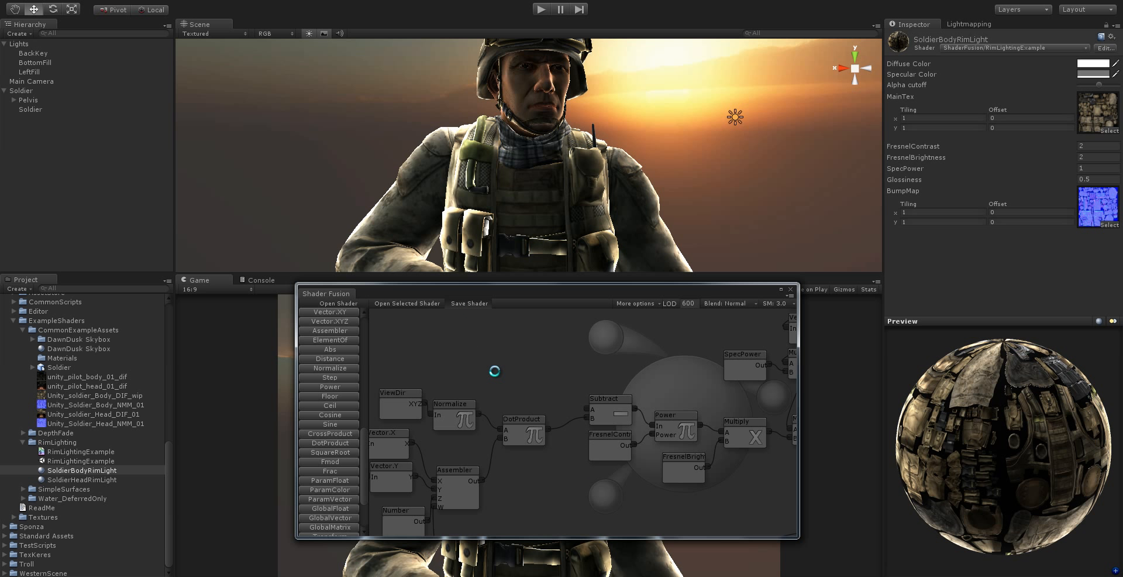
{"action": "left_click_drag", "start_coordinate": [566, 215], "coordinate": [518, 213], "text": "alt"}
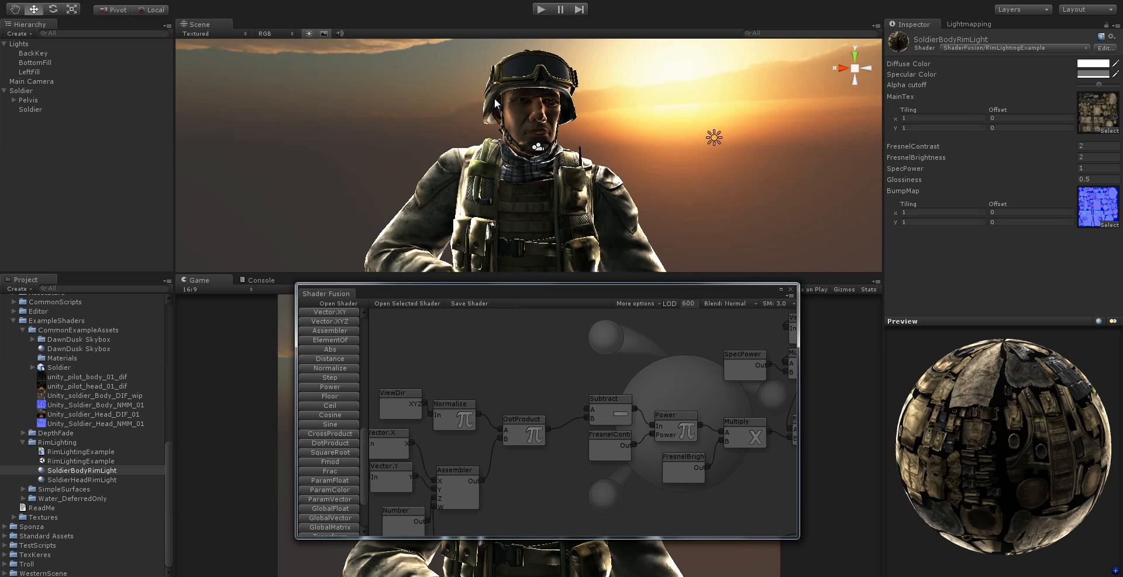
{"action": "left_click_drag", "start_coordinate": [503, 287], "coordinate": [483, 57]}
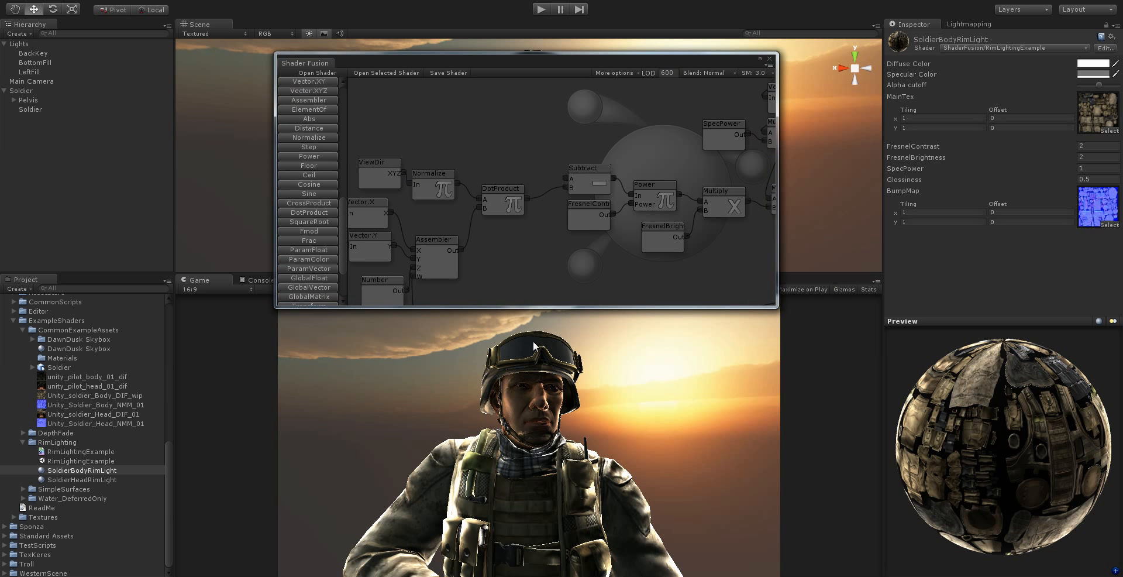
Step: Move the final Multiply node closer to the Master Node to make room after the FresnelBrightness Multiply
{"action": "middle_click_drag", "start_coordinate": [540, 235], "coordinate": [483, 235]}
{"action": "middle_click_drag", "start_coordinate": [647, 180], "coordinate": [517, 240]}
{"action": "scroll", "coordinate": [578, 222], "scroll_direction": "down", "scroll_amount": 5}
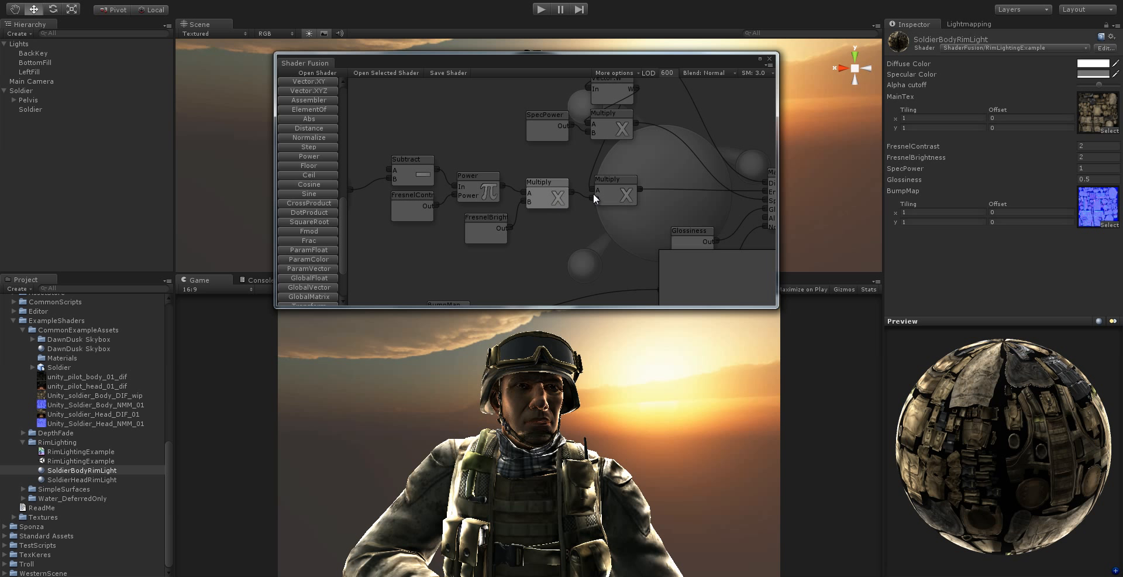
{"action": "middle_click_drag", "start_coordinate": [560, 226], "coordinate": [522, 244]}
{"action": "left_click_drag", "start_coordinate": [581, 212], "coordinate": [641, 206]}
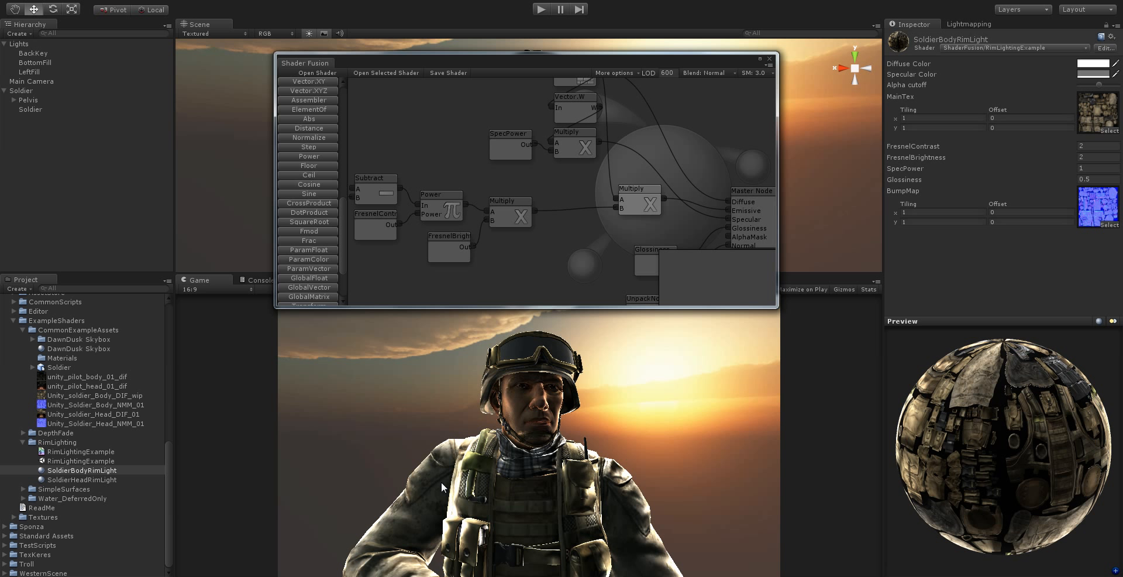
Step: Insert a new Multiply between the FresnelBrightness Multiply and the final Multiply, with a new ParamColor node feeding its B input
{"action": "middle_click_drag", "start_coordinate": [410, 244], "coordinate": [432, 238]}
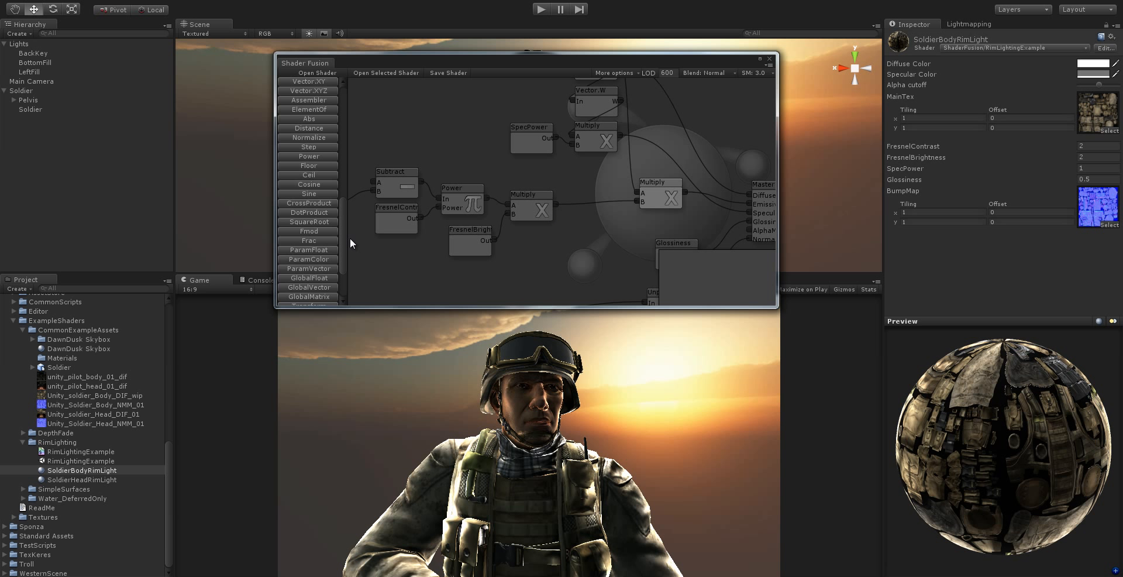
{"action": "left_click_drag", "start_coordinate": [342, 245], "coordinate": [335, 288]}
{"action": "left_click", "coordinate": [324, 175]}
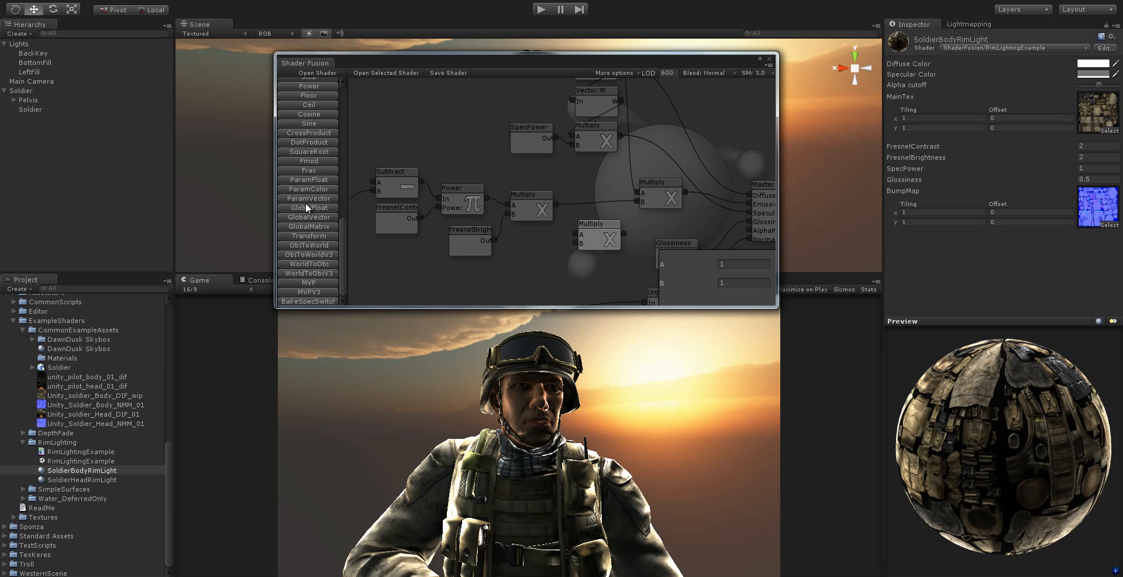
{"action": "left_click_drag", "start_coordinate": [310, 190], "coordinate": [535, 267]}
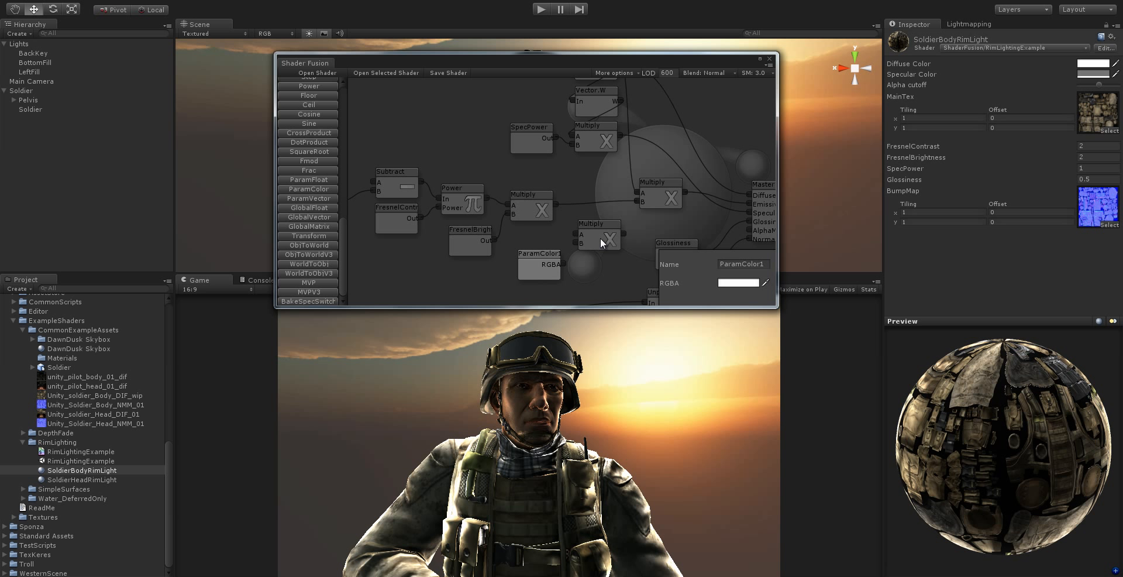
{"action": "left_click_drag", "start_coordinate": [600, 237], "coordinate": [577, 208]}
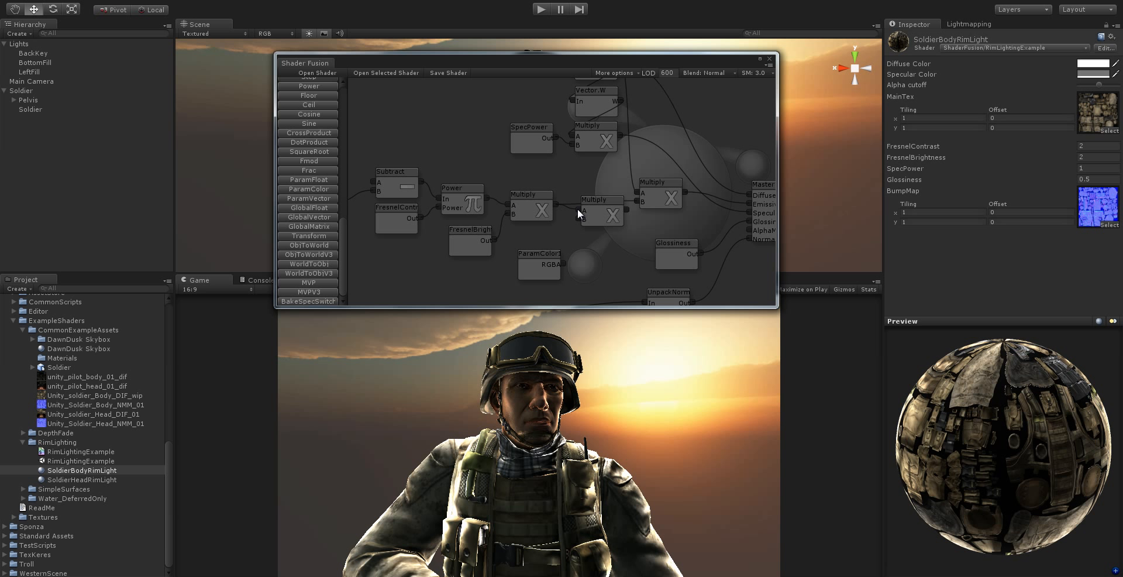
{"action": "left_click_drag", "start_coordinate": [556, 265], "coordinate": [636, 201]}
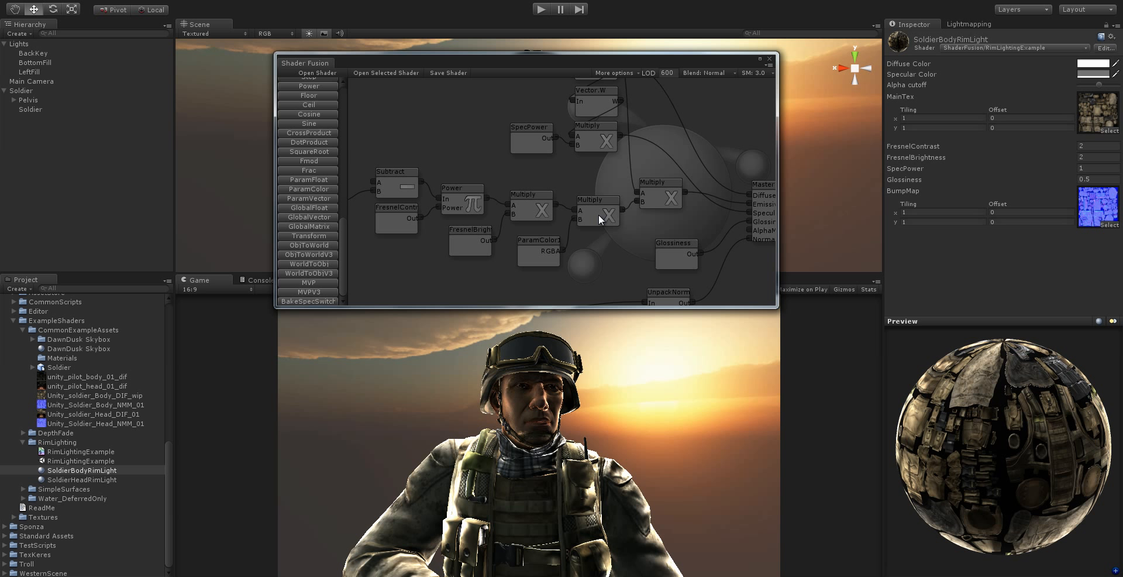
Step: Rename the ParamColor node to FresnelColor and save the shader
{"action": "left_click", "coordinate": [540, 258]}
{"action": "left_click", "coordinate": [736, 264]}
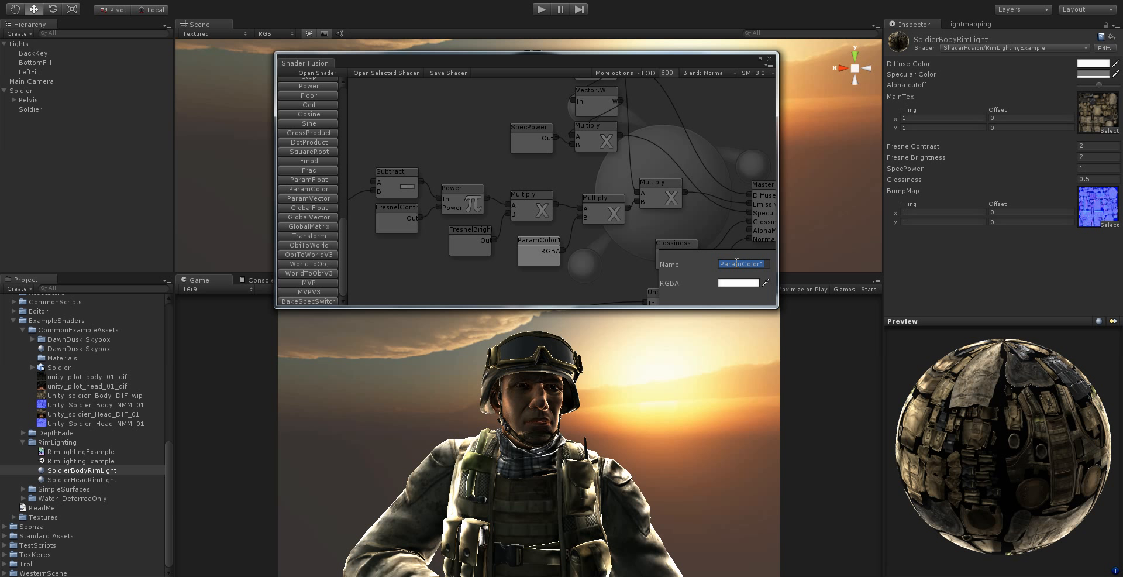
{"action": "type", "text": "FresnelColor"}
{"action": "middle_click_drag", "start_coordinate": [607, 238], "coordinate": [594, 257]}
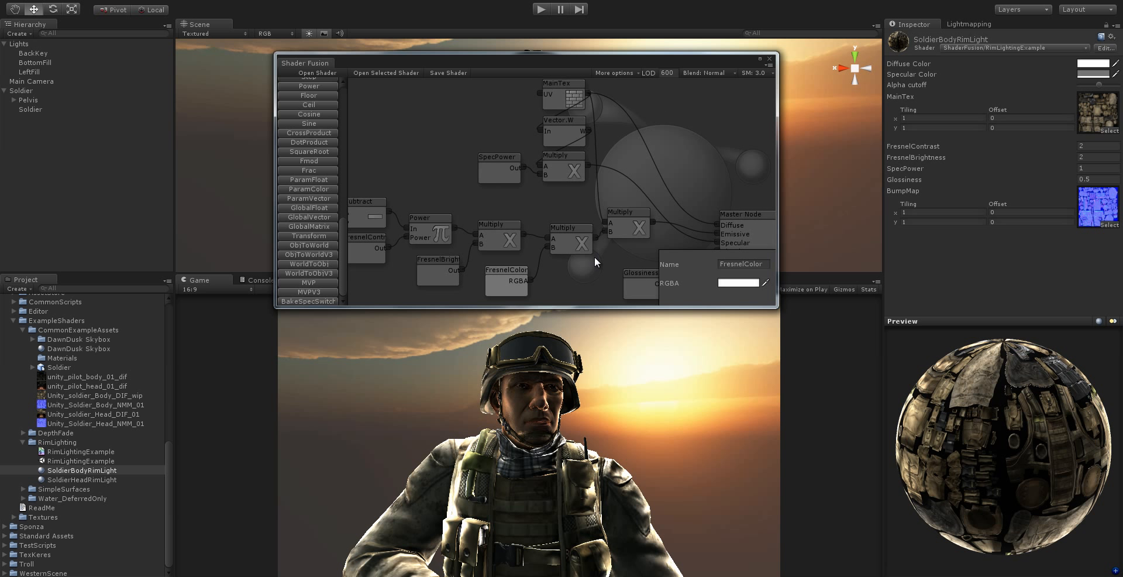
{"action": "left_click", "coordinate": [608, 160]}
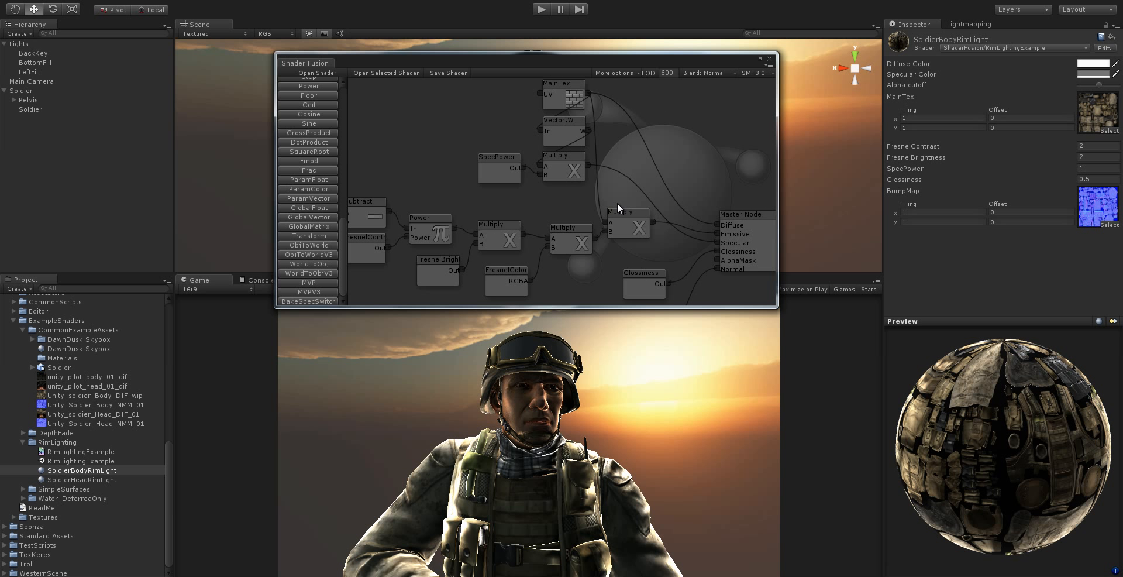
{"action": "left_click", "coordinate": [441, 72]}
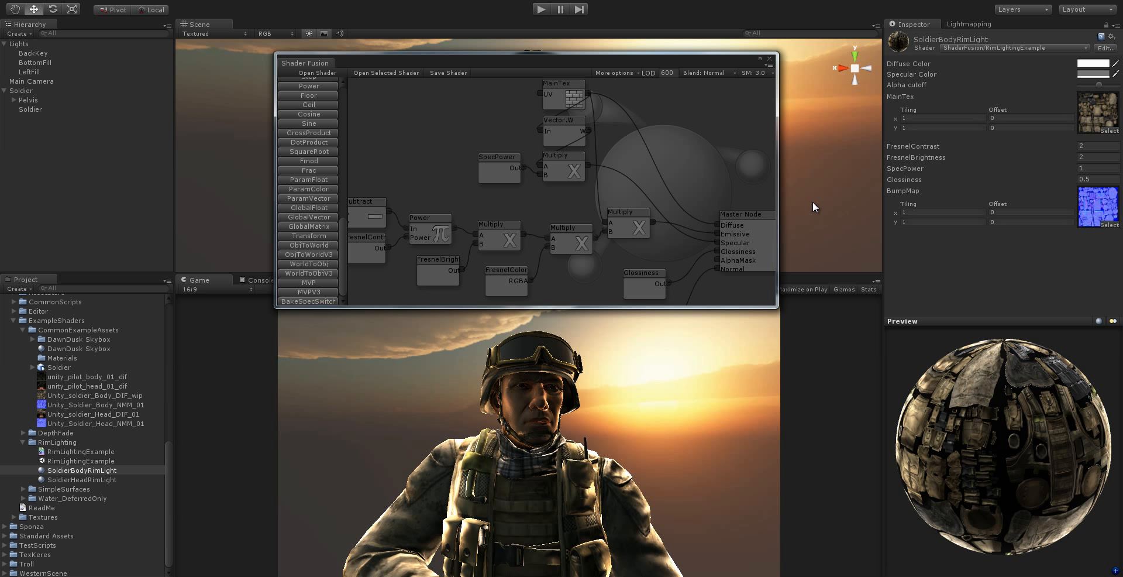
Step: Try a light blue FresnelColor on the SoldierBodyRimLight material, then settle on a light orange with hue 29
{"action": "left_click", "coordinate": [1092, 216]}
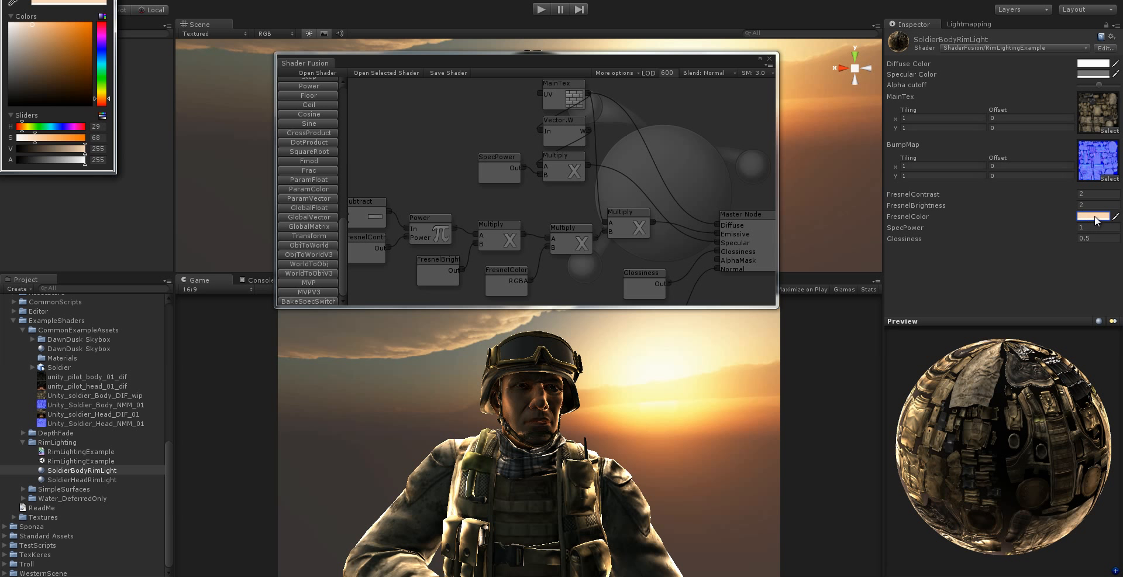
{"action": "left_click", "coordinate": [53, 126]}
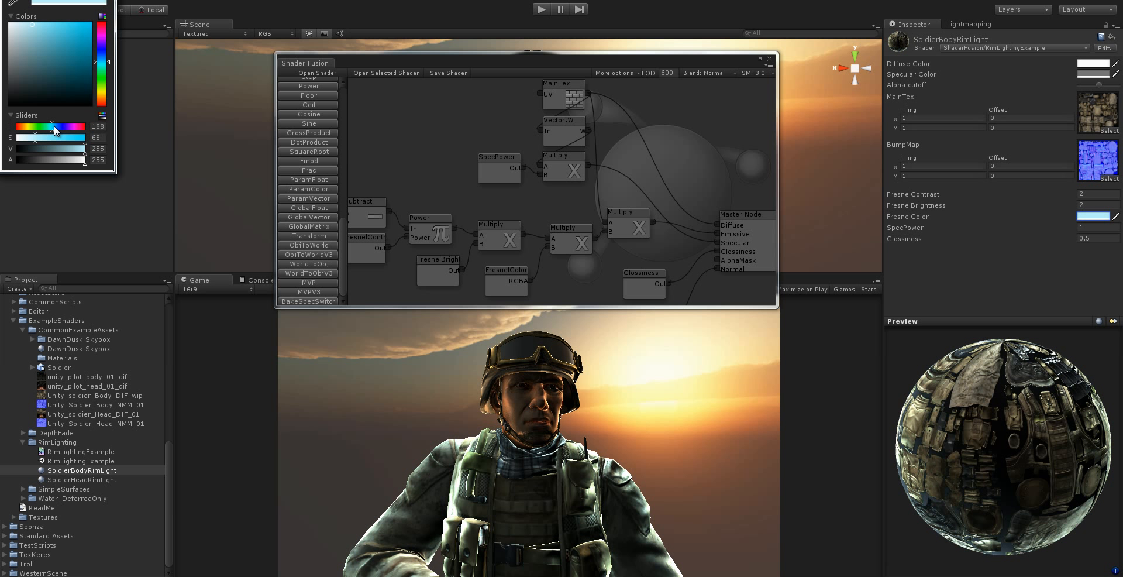
{"action": "left_click_drag", "start_coordinate": [43, 137], "coordinate": [135, 139]}
{"action": "left_click", "coordinate": [39, 138]}
{"action": "left_click", "coordinate": [22, 127]}
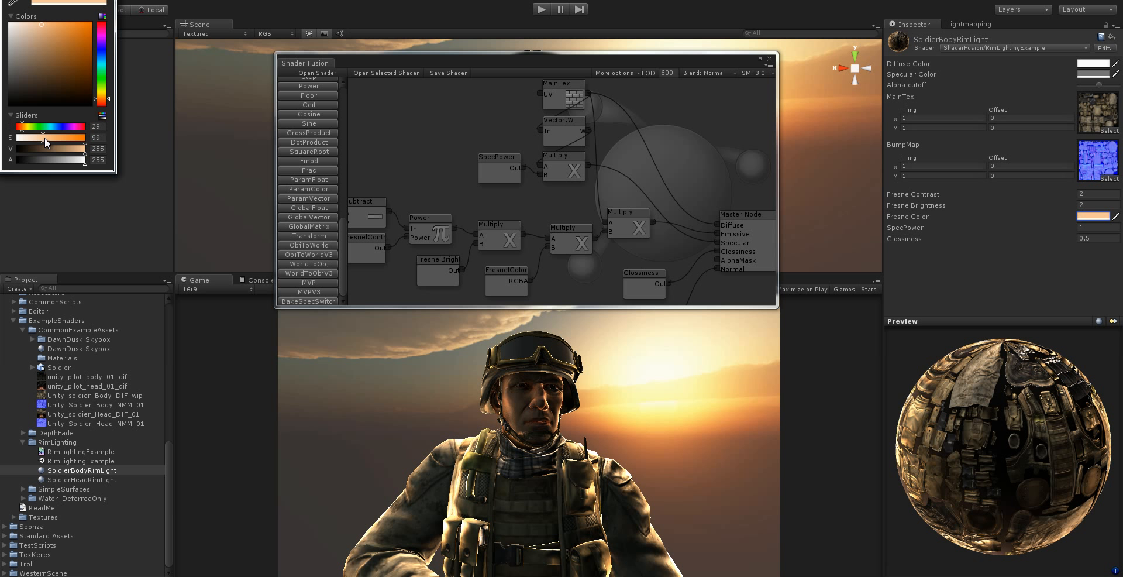
{"action": "left_click_drag", "start_coordinate": [44, 139], "coordinate": [41, 135]}
{"action": "left_click", "coordinate": [109, 0]}
Step: Set the SoldierHeadRimLight material's FresnelColor to a similar, slightly more saturated light orange
{"action": "left_click", "coordinate": [83, 478]}
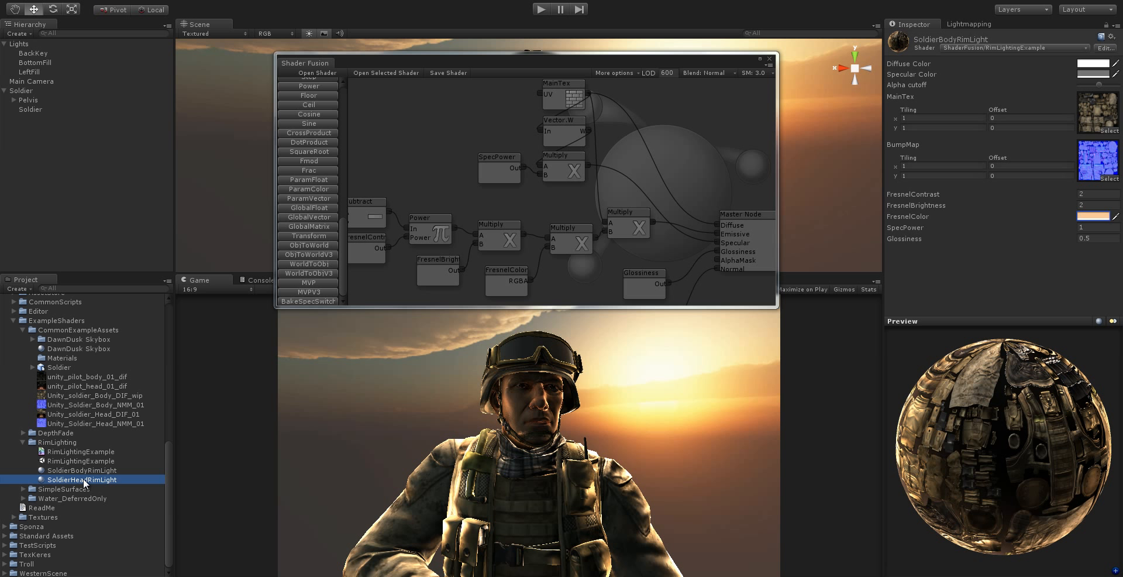
{"action": "left_click", "coordinate": [1092, 215]}
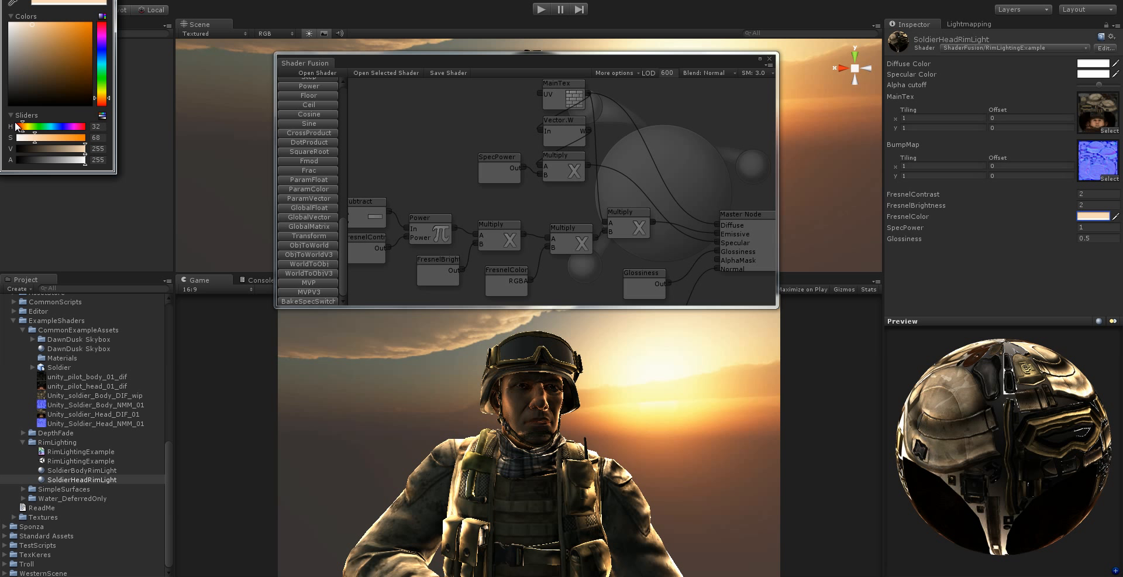
{"action": "left_click_drag", "start_coordinate": [21, 124], "coordinate": [24, 127]}
{"action": "left_click", "coordinate": [41, 137]}
{"action": "left_click_drag", "start_coordinate": [41, 138], "coordinate": [49, 137]}
{"action": "left_click", "coordinate": [40, 138]}
{"action": "left_click", "coordinate": [41, 138]}
{"action": "left_click", "coordinate": [106, 0]}
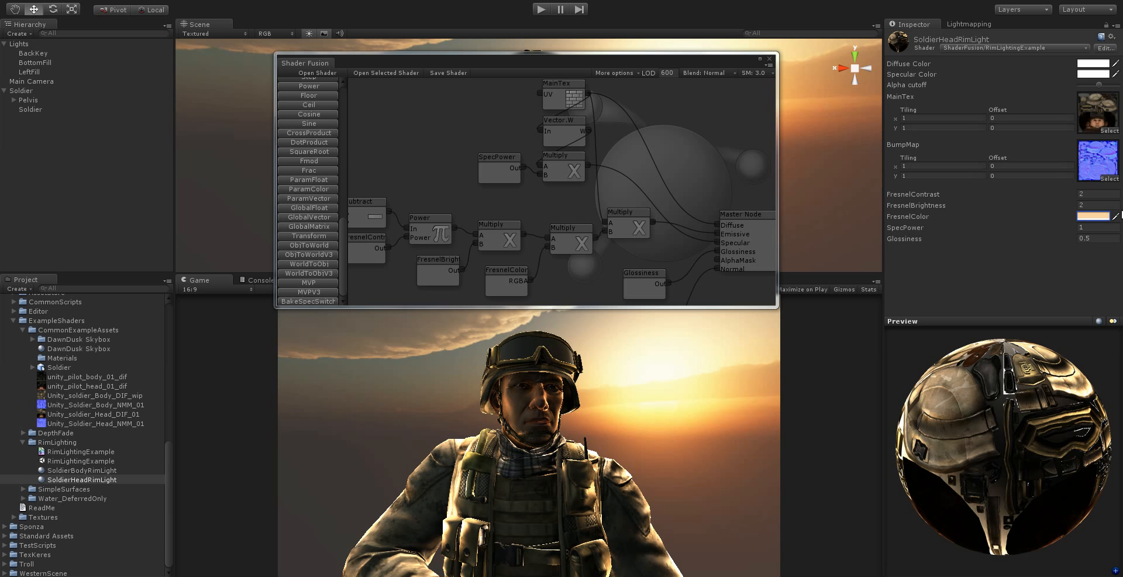
Step: Uncover the Scene view and examine the tinted rim lighting on the soldier from another angle and distance
{"action": "left_click_drag", "start_coordinate": [592, 62], "coordinate": [683, 270]}
{"action": "left_click_drag", "start_coordinate": [671, 166], "coordinate": [485, 151], "text": "alt"}
{"action": "right_click_drag", "start_coordinate": [485, 146], "coordinate": [735, 142], "text": "alt"}
{"action": "middle_click_drag", "start_coordinate": [735, 142], "coordinate": [693, 171], "text": "alt"}
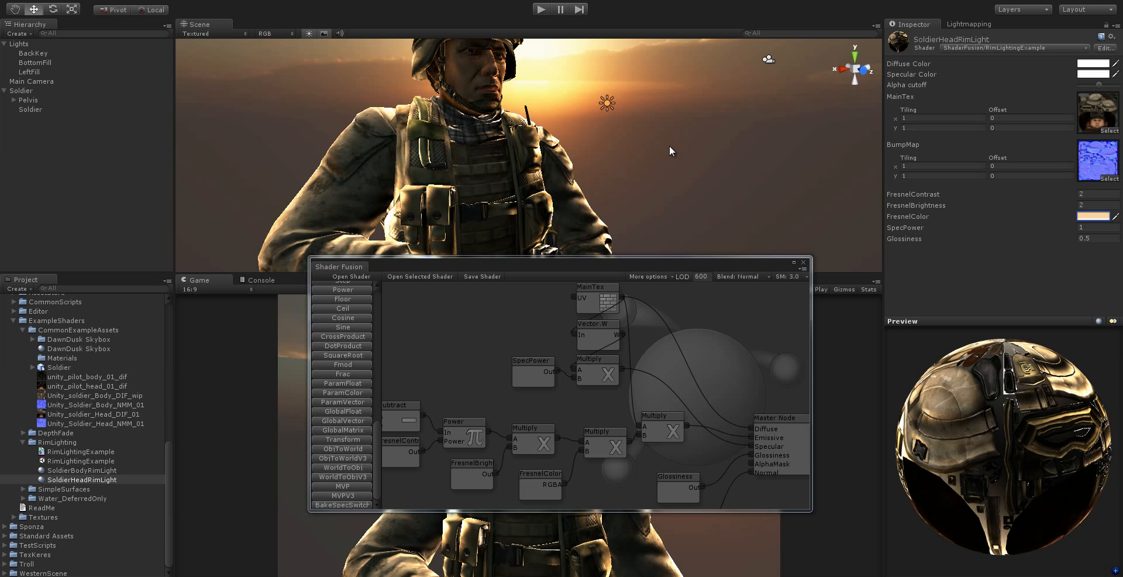
Step: Examine the soldier's rim lighting from the front with head and torso framed, keeping the Shader Fusion window clear of the Scene view
{"action": "middle_click_drag", "start_coordinate": [768, 153], "coordinate": [848, 158], "text": "alt"}
{"action": "left_click_drag", "start_coordinate": [848, 158], "coordinate": [597, 154], "text": "alt"}
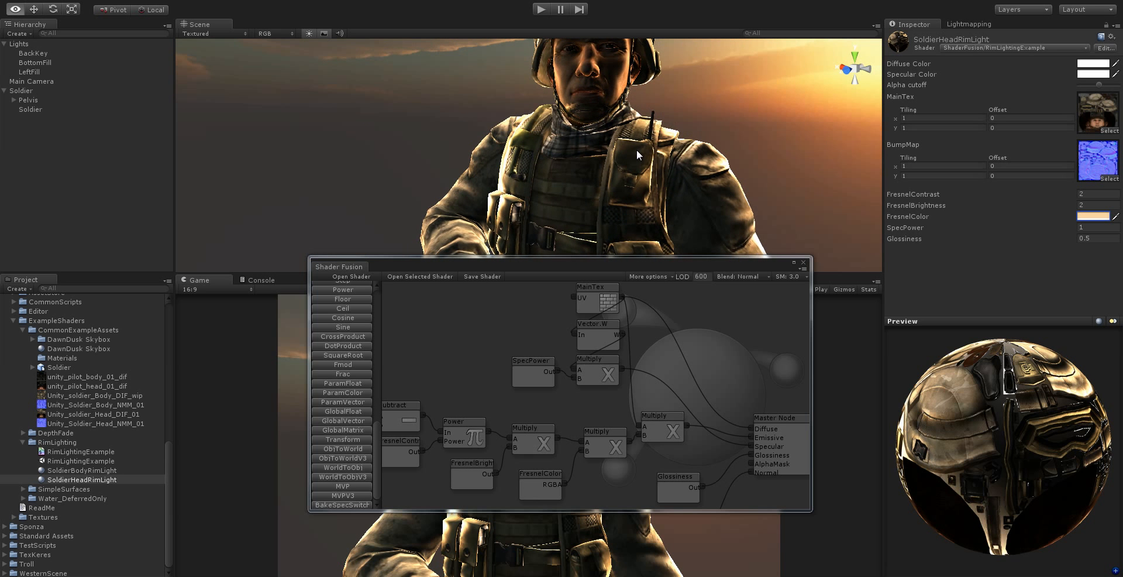
{"action": "right_click_drag", "start_coordinate": [637, 153], "coordinate": [587, 164], "text": "alt"}
{"action": "left_click_drag", "start_coordinate": [573, 269], "coordinate": [678, 314]}
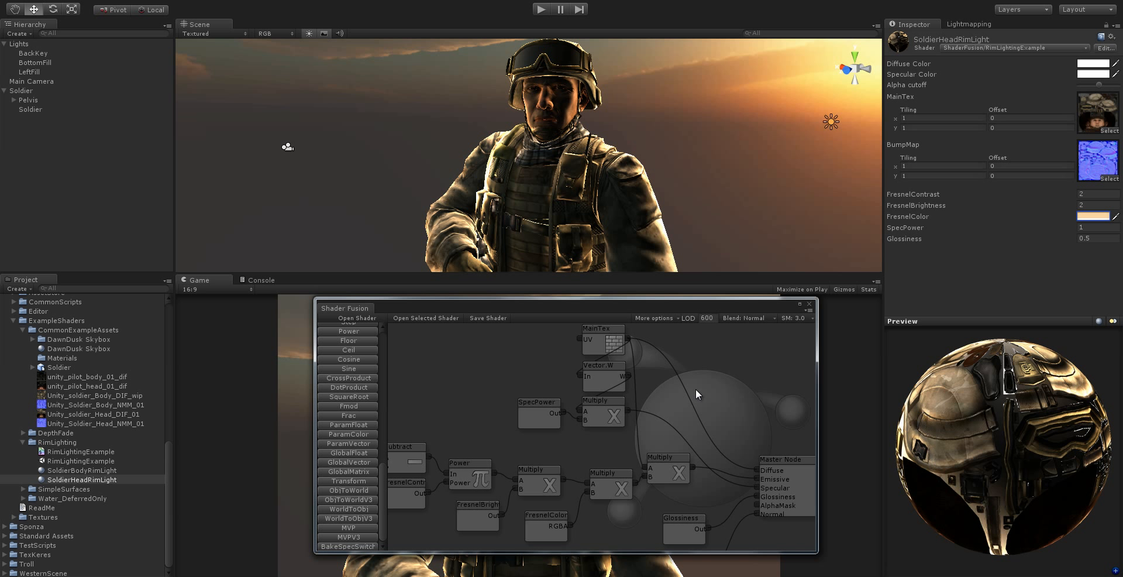
Step: Review the Fresnel node chain from DotProduct to the Master Node and inspect the SoldierHeadRimLight material preview from another angle
{"action": "scroll", "coordinate": [713, 364], "scroll_direction": "down", "scroll_amount": 3}
{"action": "mouse_move", "coordinate": [997, 411]}
{"action": "left_mouse_down"}
{"action": "mouse_move", "coordinate": [977, 372]}
{"action": "mouse_move", "coordinate": [943, 381]}
{"action": "mouse_move", "coordinate": [981, 384]}
{"action": "mouse_move", "coordinate": [984, 397]}
{"action": "left_mouse_up"}
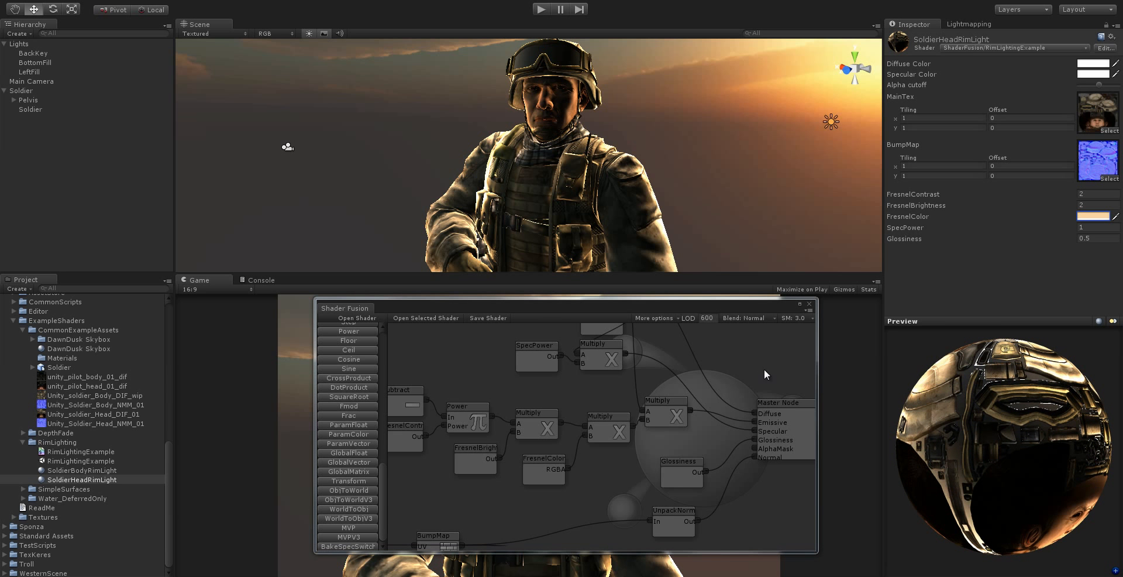
{"action": "middle_click_drag", "start_coordinate": [740, 373], "coordinate": [660, 389]}
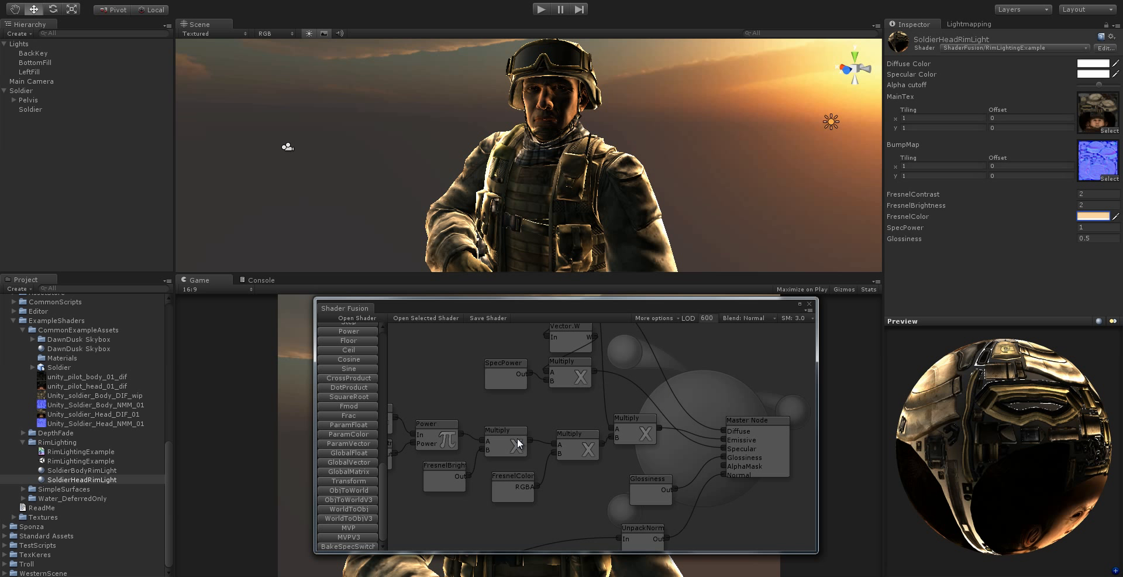
{"action": "left_click_drag", "start_coordinate": [637, 303], "coordinate": [635, 315]}
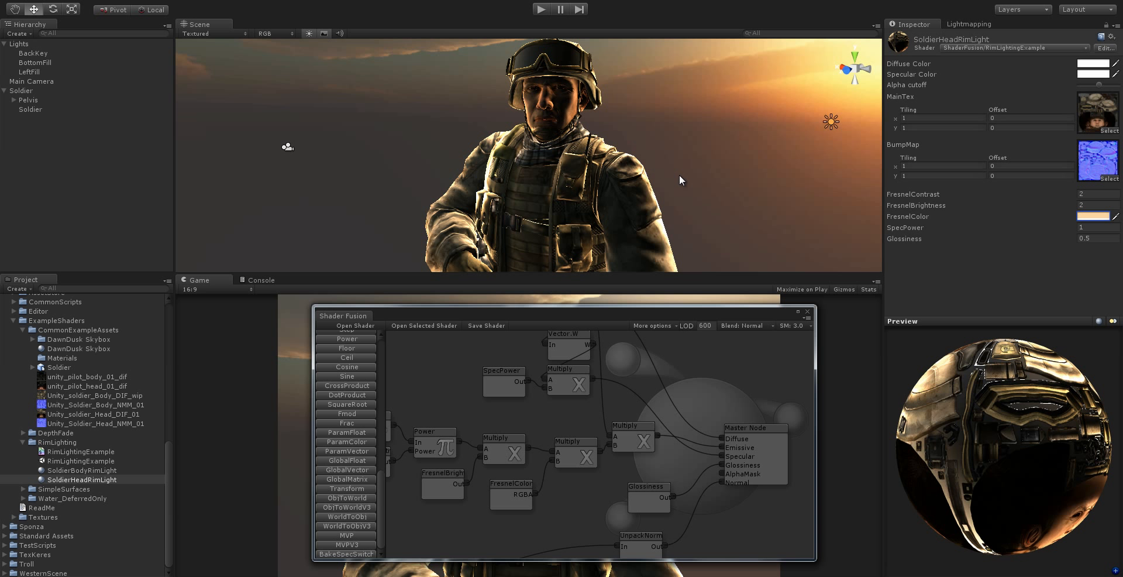
{"action": "mouse_move", "coordinate": [639, 397]}
{"action": "middle_mouse_down"}
{"action": "mouse_move", "coordinate": [706, 385]}
{"action": "mouse_move", "coordinate": [709, 351]}
{"action": "middle_mouse_up"}
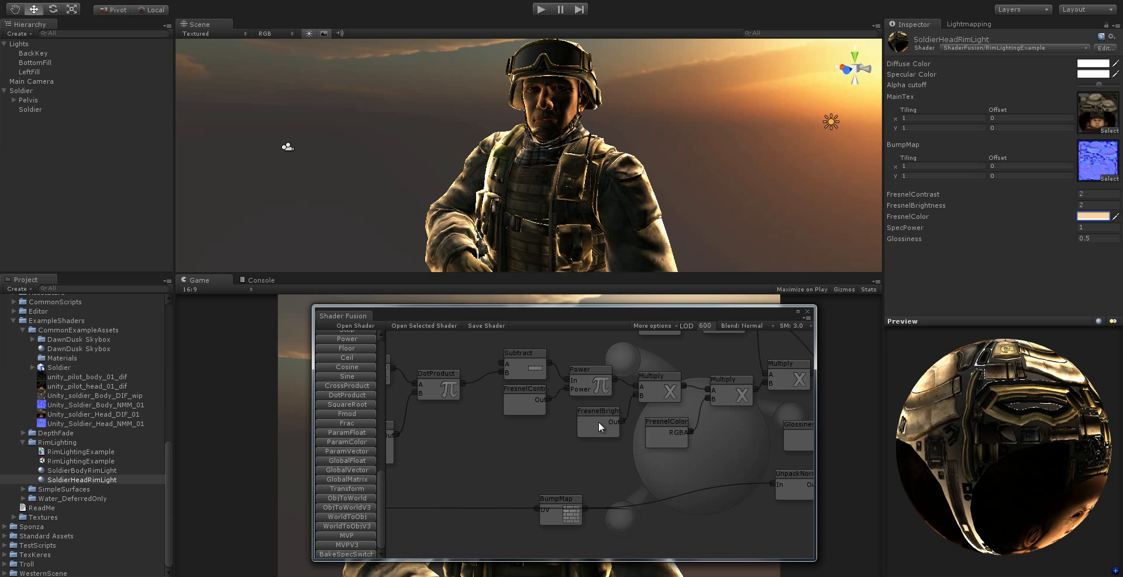
{"action": "middle_click_drag", "start_coordinate": [599, 407], "coordinate": [589, 422]}
{"action": "middle_click_drag", "start_coordinate": [665, 361], "coordinate": [622, 391]}
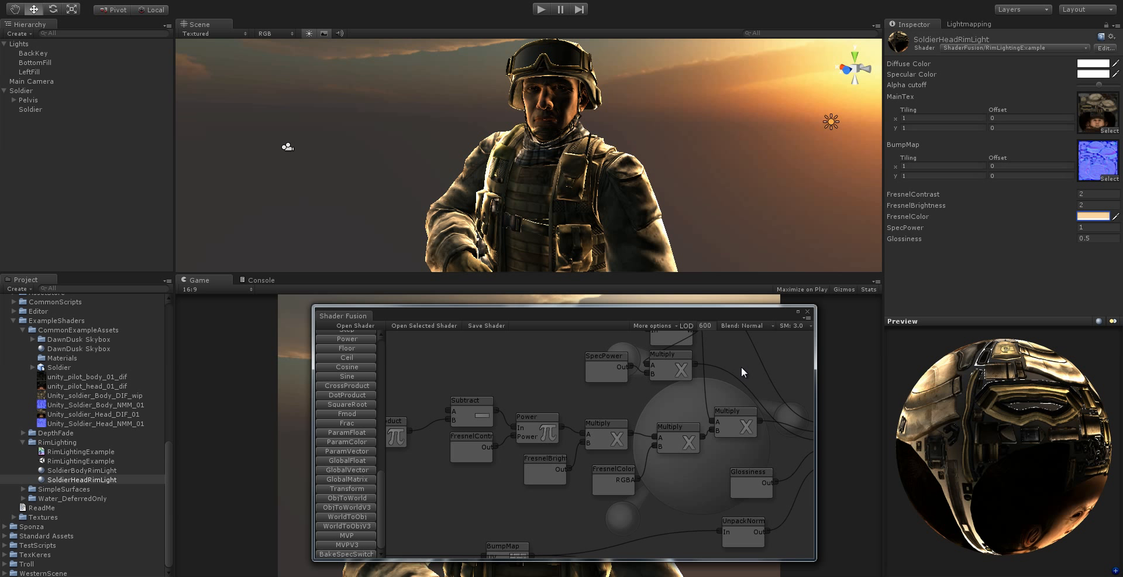
{"action": "middle_click_drag", "start_coordinate": [741, 366], "coordinate": [722, 377]}
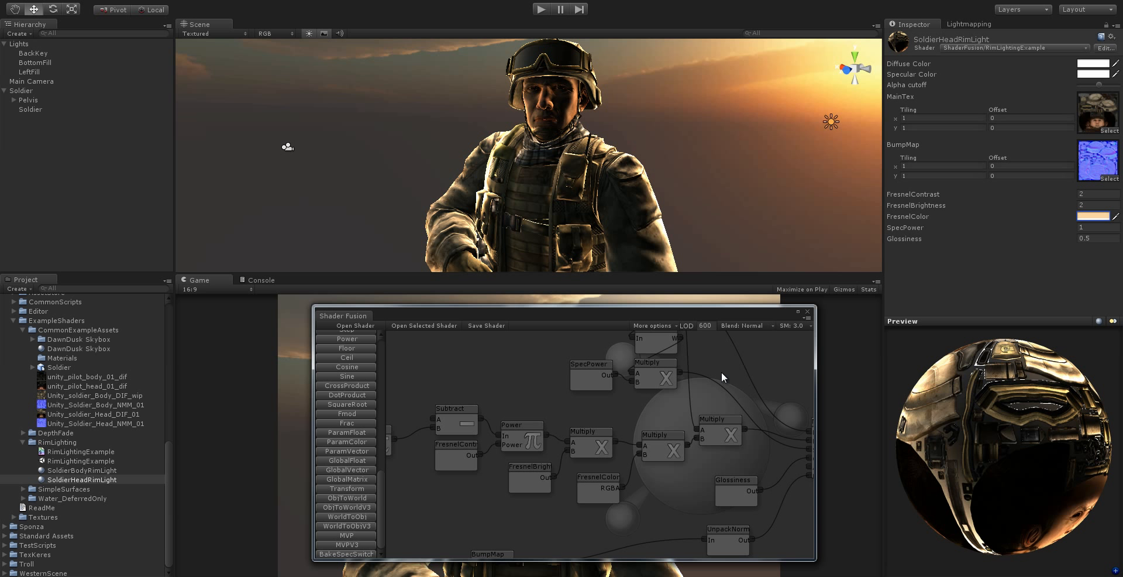